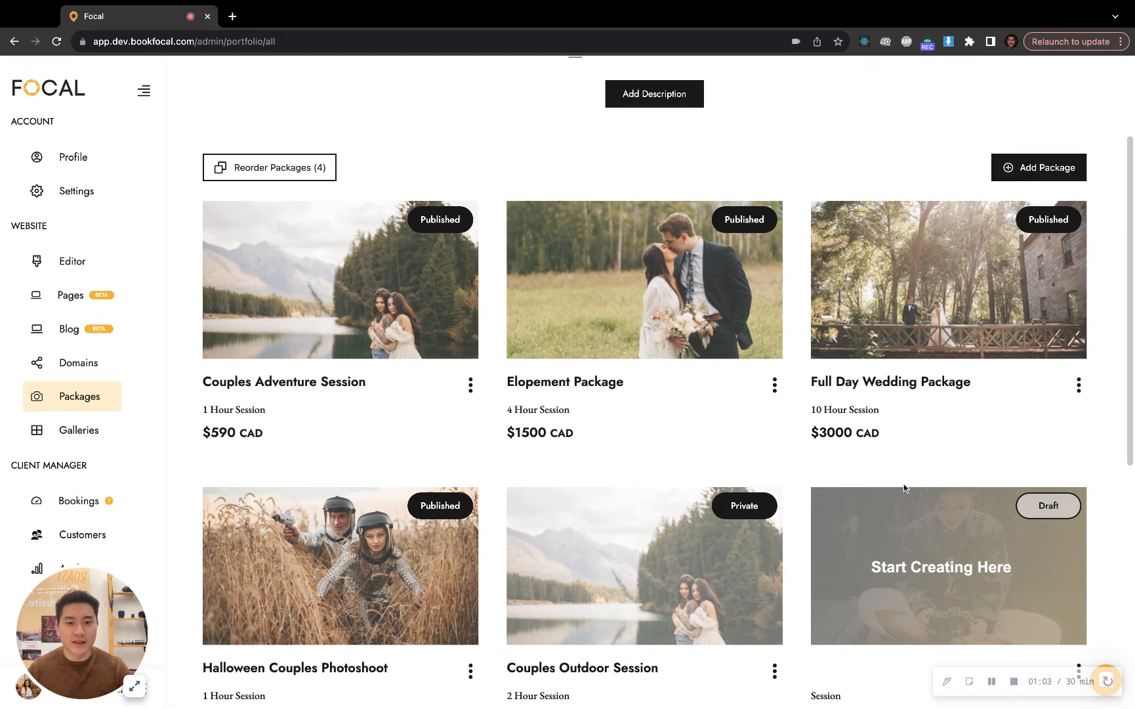
Duplicate the published Full Day Wedding Package and open the copy for editing
scroll(905, 487, "up", 3)
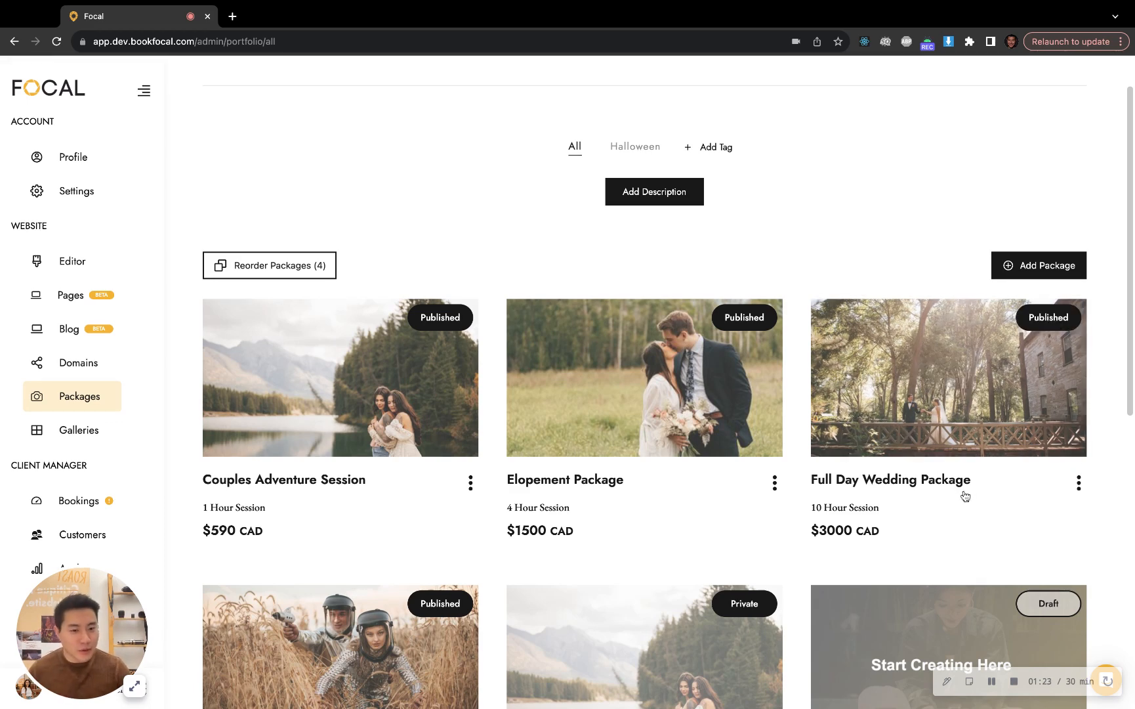
left_click(1078, 483)
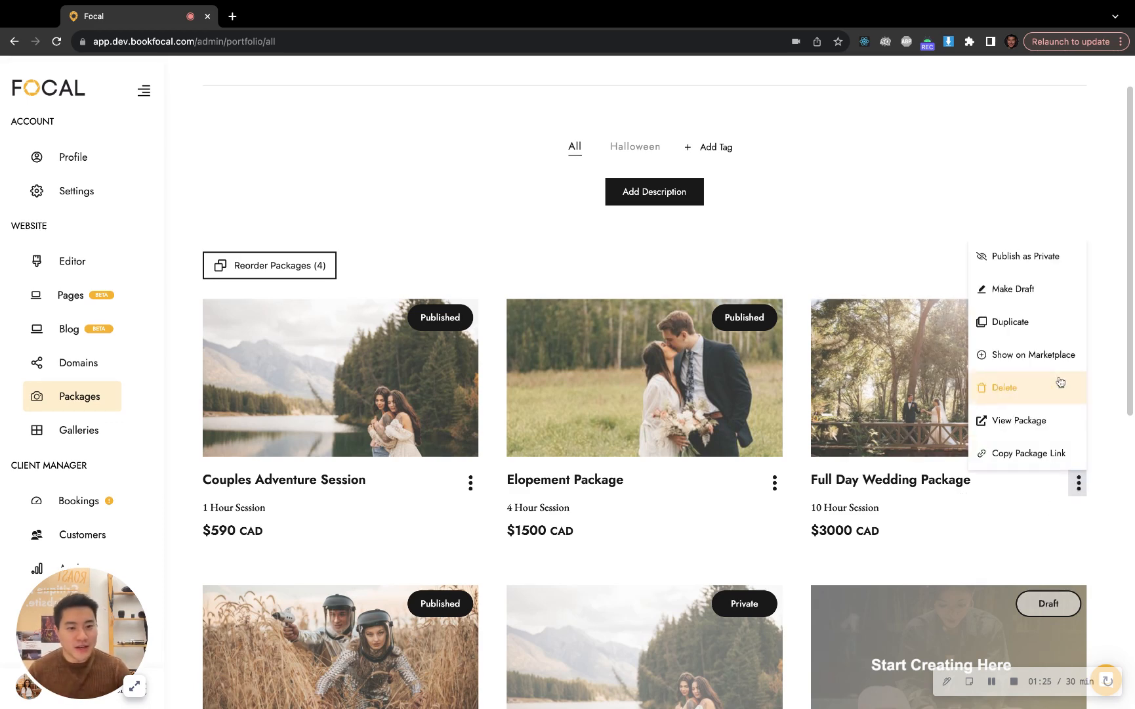
left_click(1055, 329)
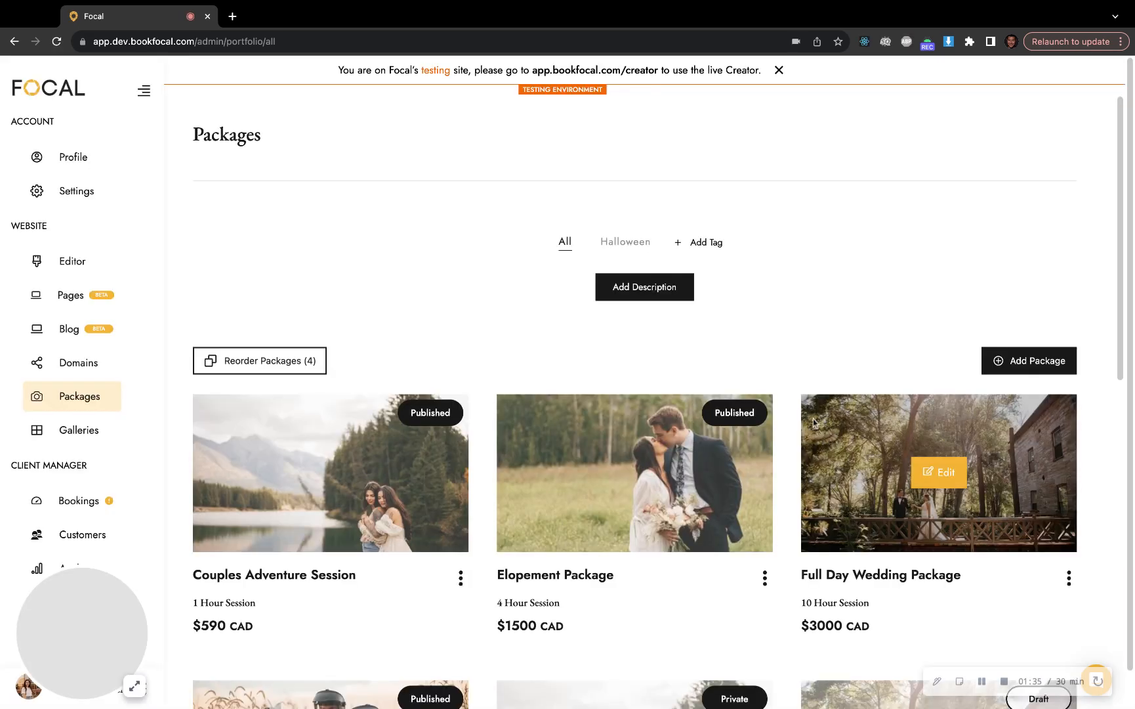
scroll(787, 254, "down", 6)
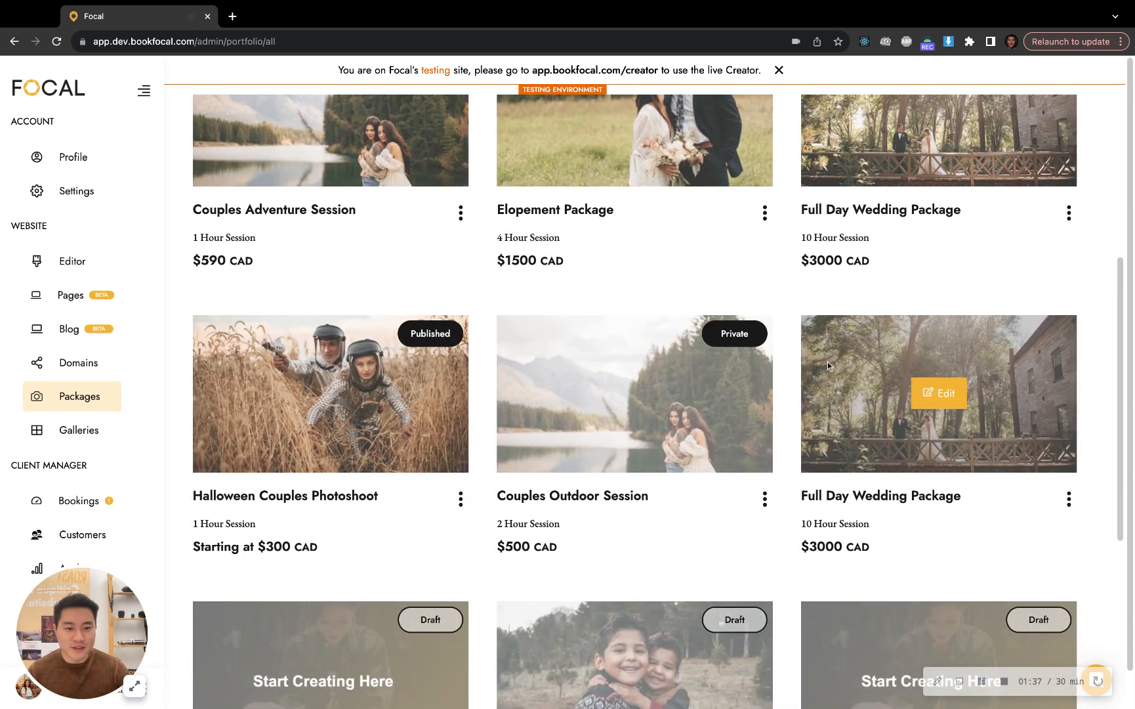
left_click(941, 394)
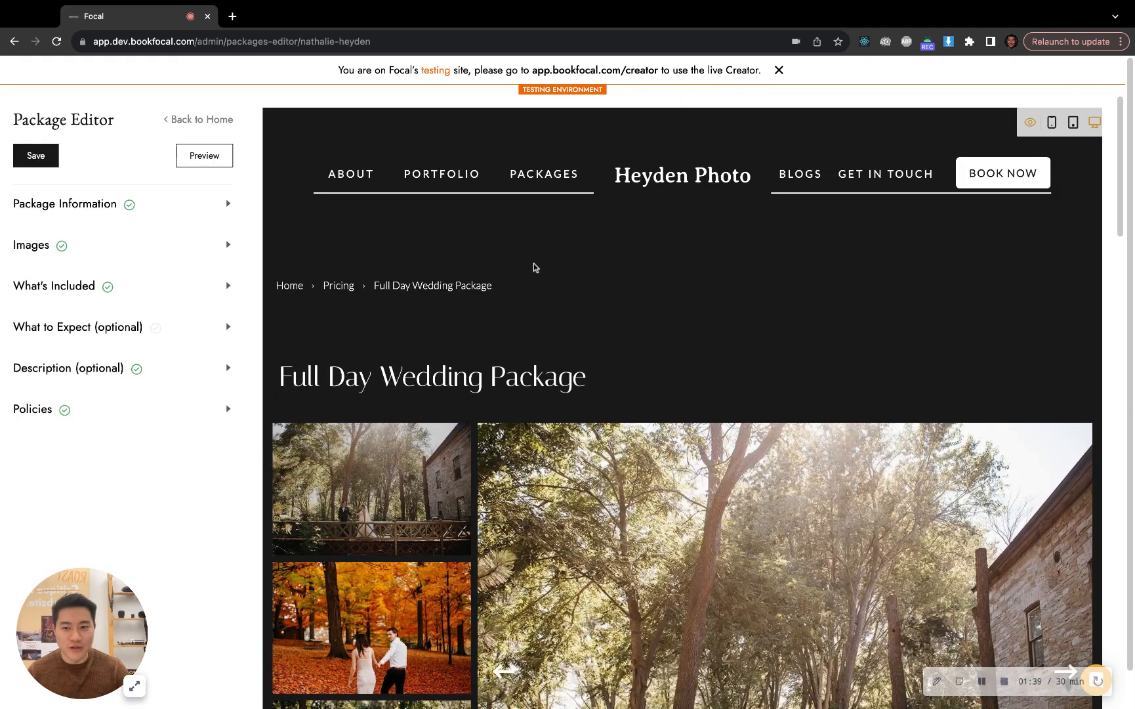
Set the copied package's URL slug to the client's first name followed by "-custom-proposal"
scroll(353, 348, "down", 1)
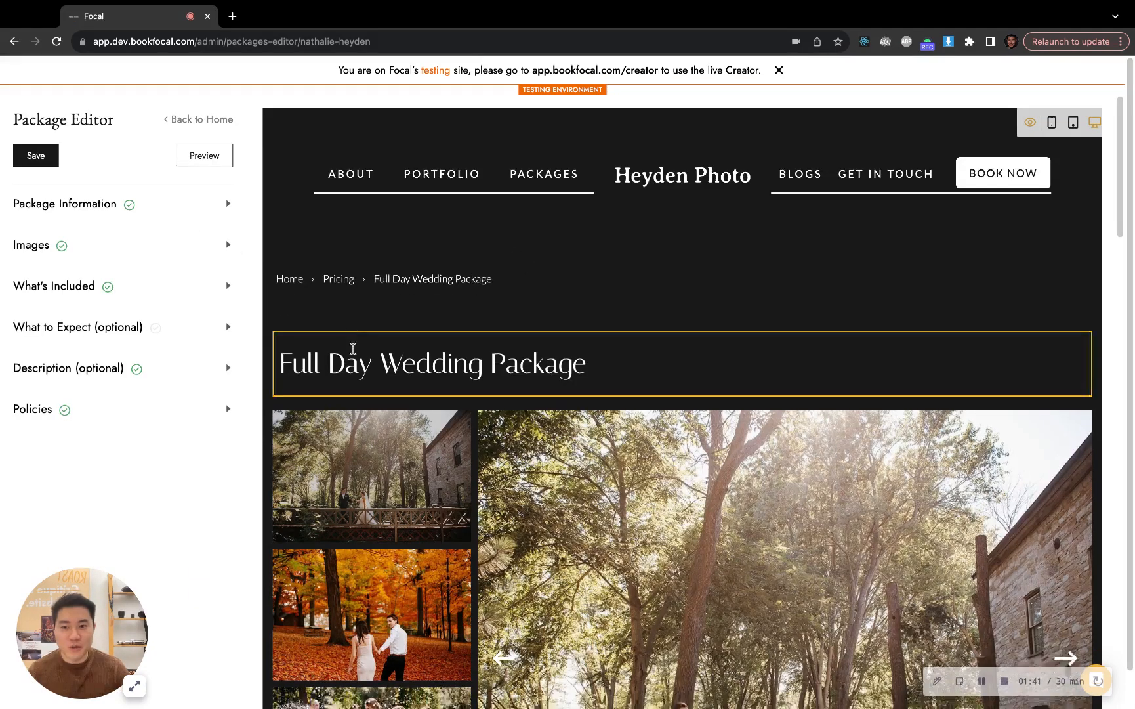
left_click(353, 348)
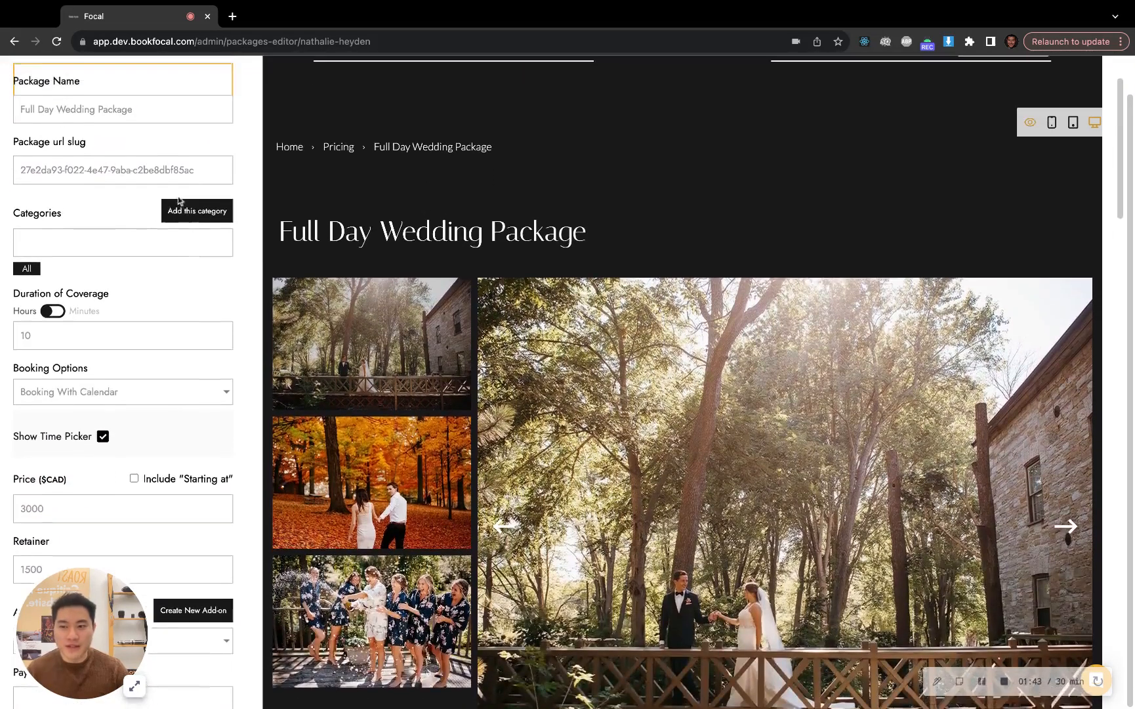
triple_click(176, 178)
type("lac")
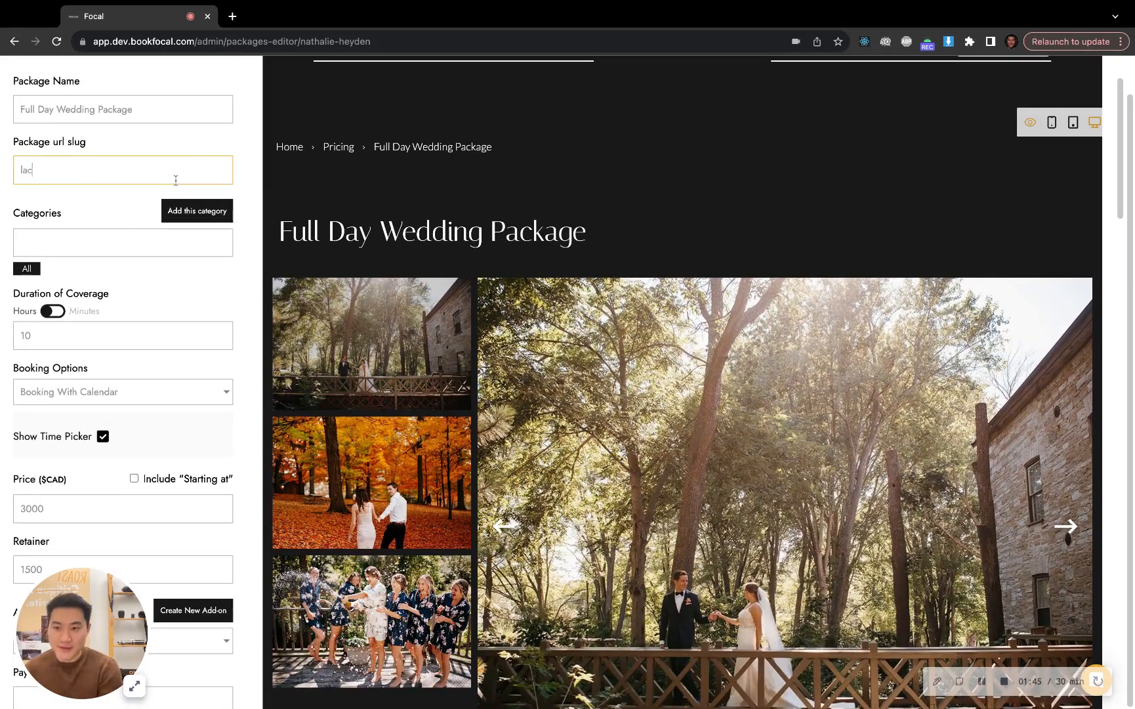
type("hlan-su")
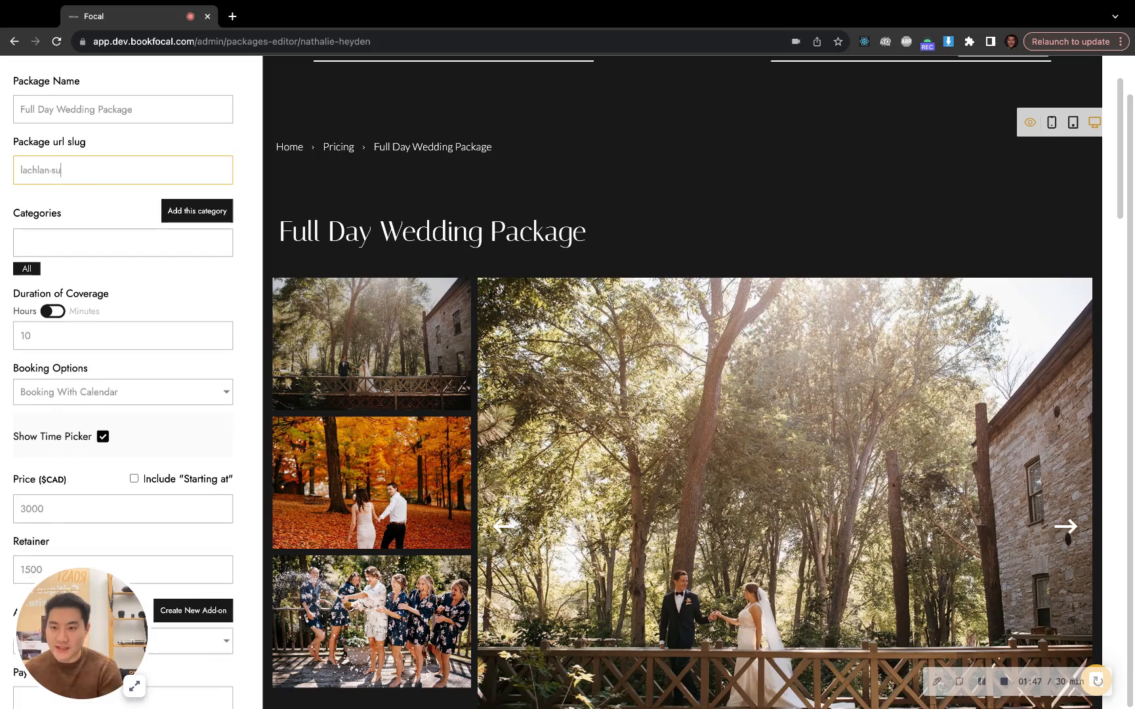
key("BackSpace")
key("BackSpace")
type("custom")
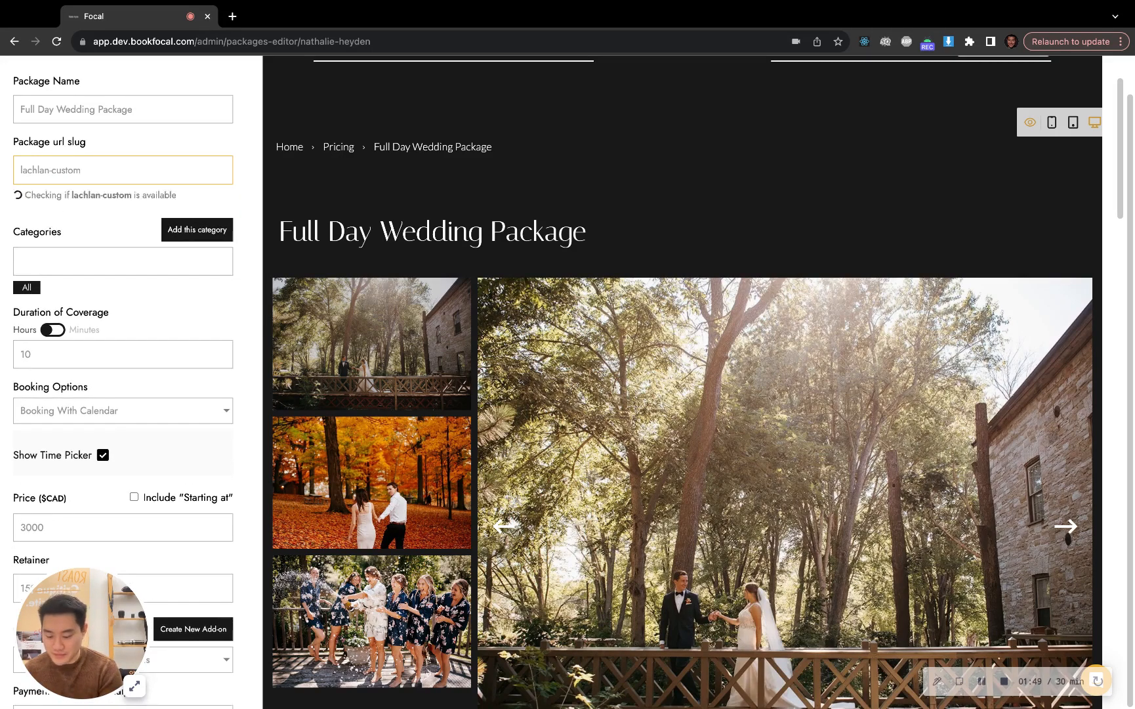
type("-pacjage")
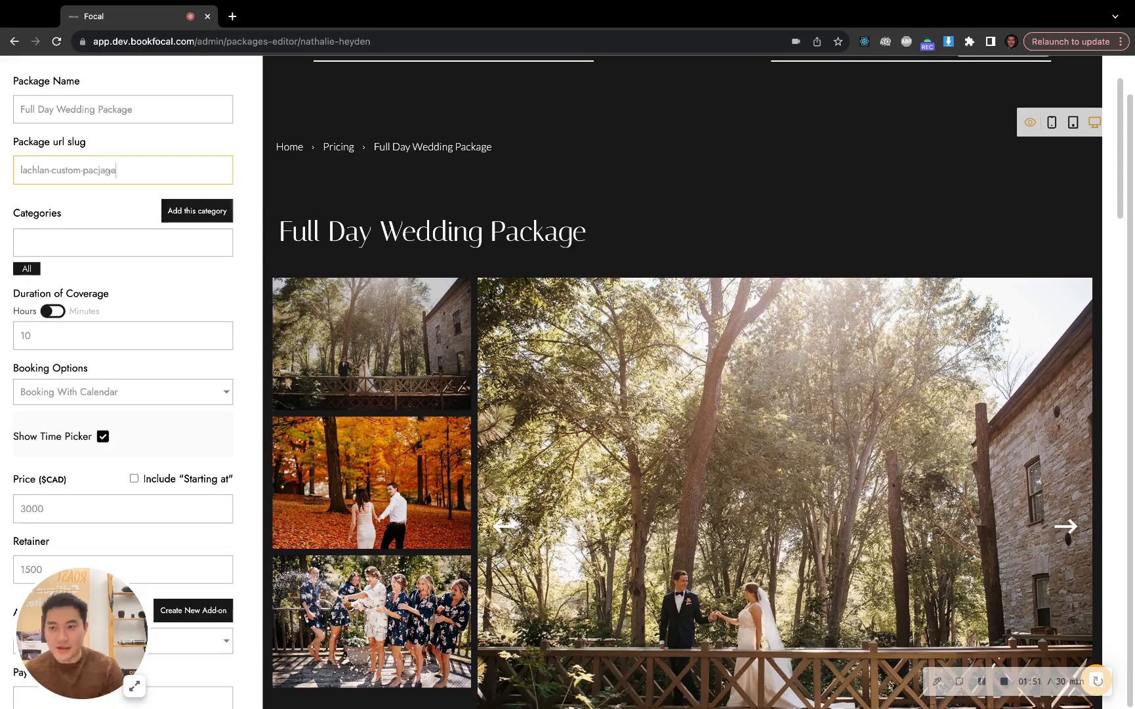
key("BackSpace")
key("BackSpace")
key("BackSpace")
key("BackSpace")
type("ka")
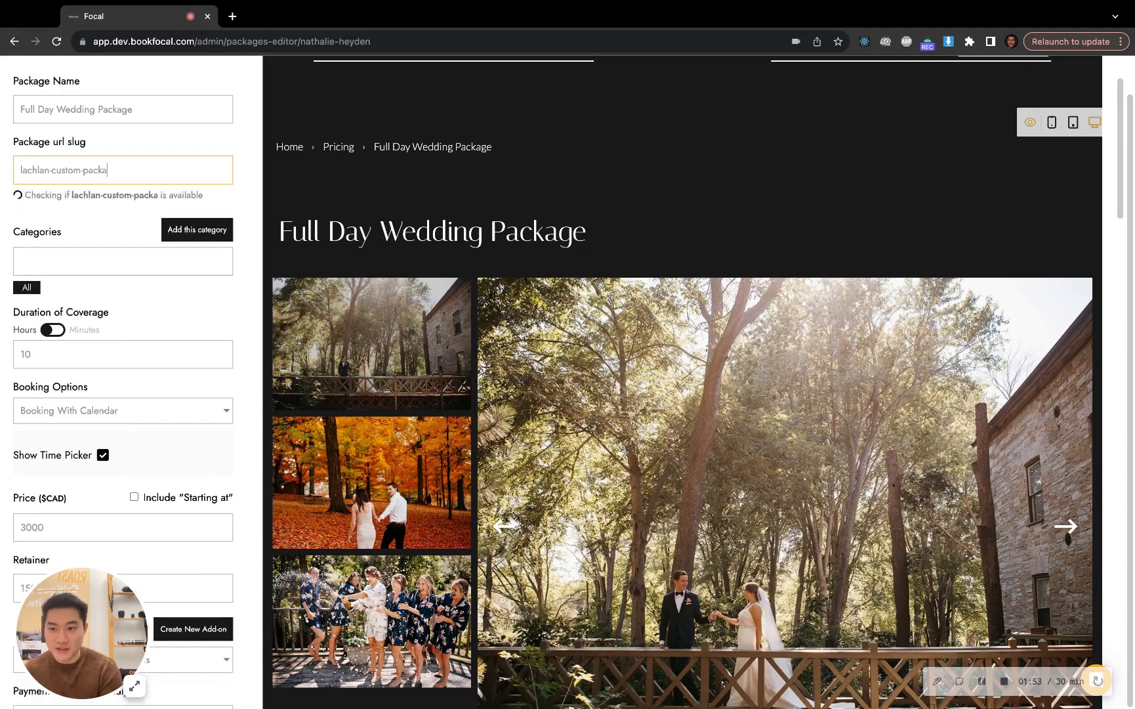
key("BackSpace")
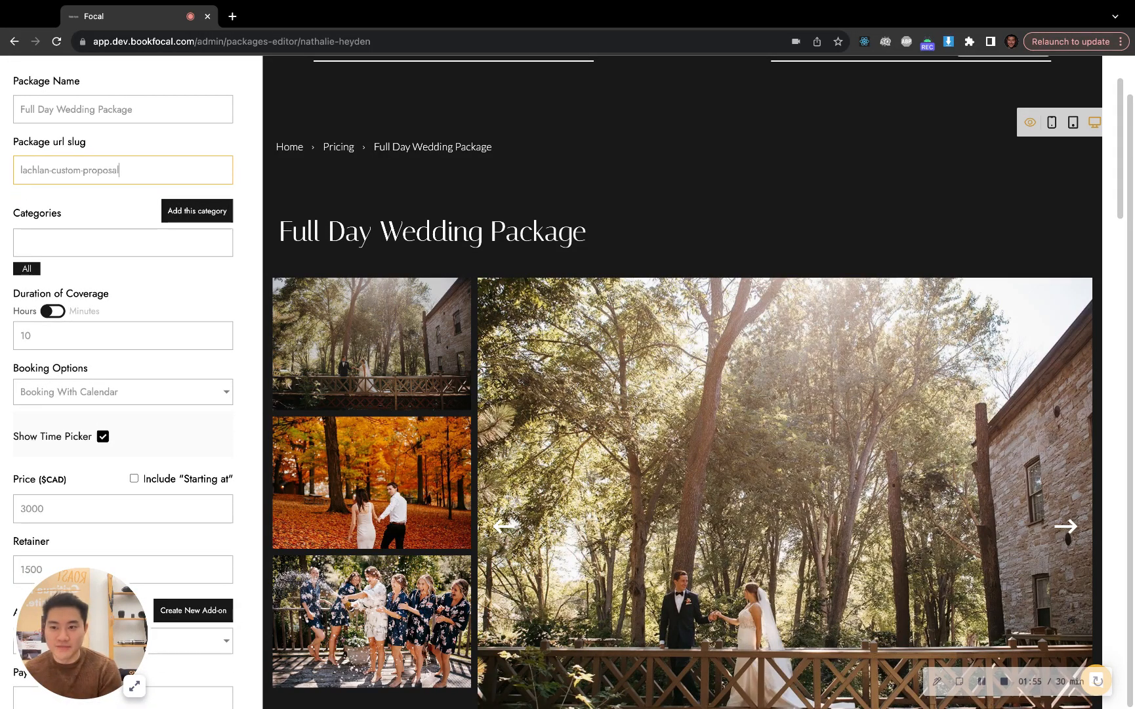
Rename the package to "Wedding Proposal for" followed by the client's first name
triple_click(133, 111)
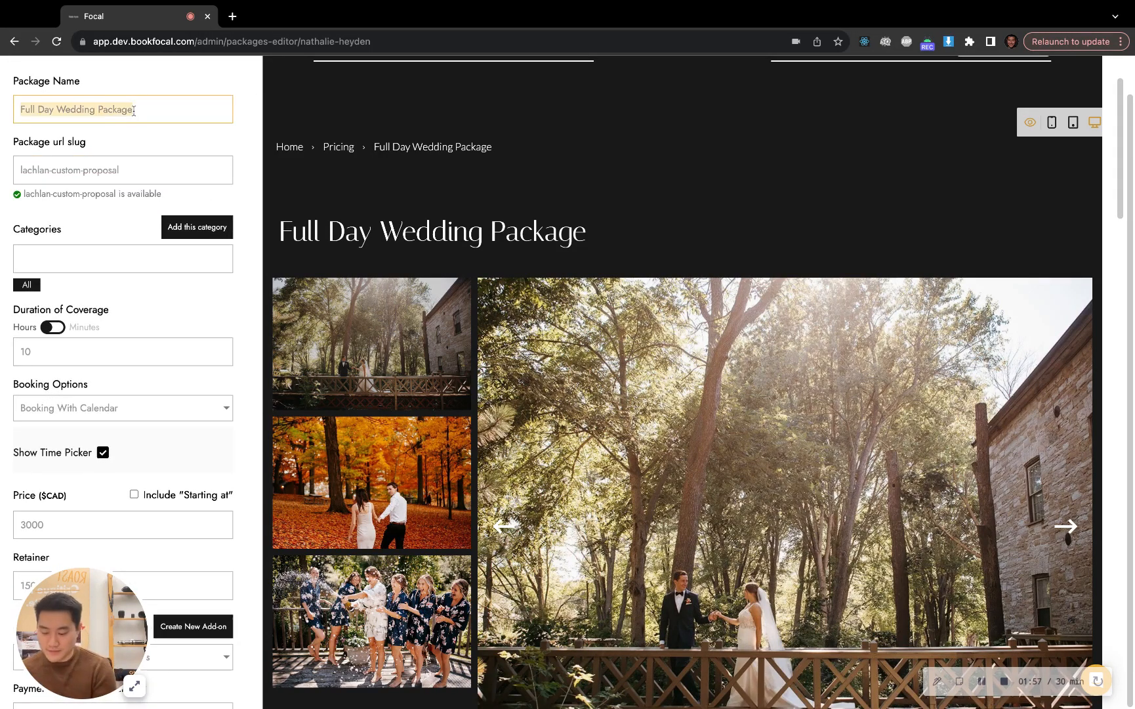
type("Custom We")
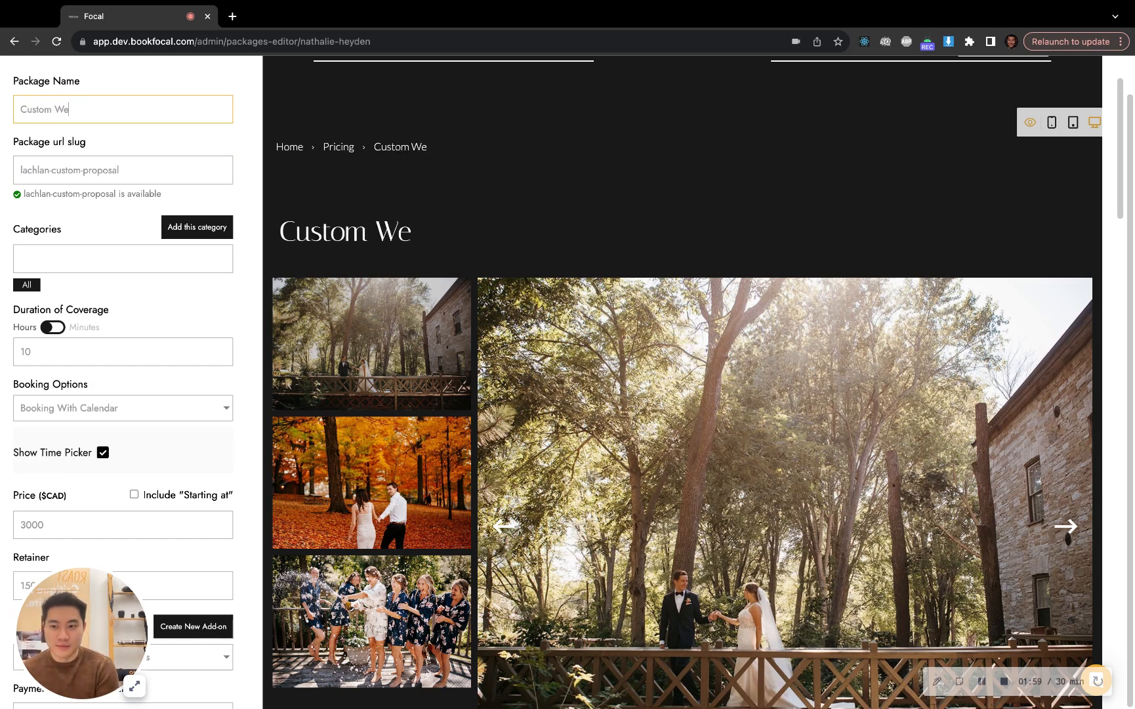
key("BackSpace")
key("BackSpace")
type("Full Day ")
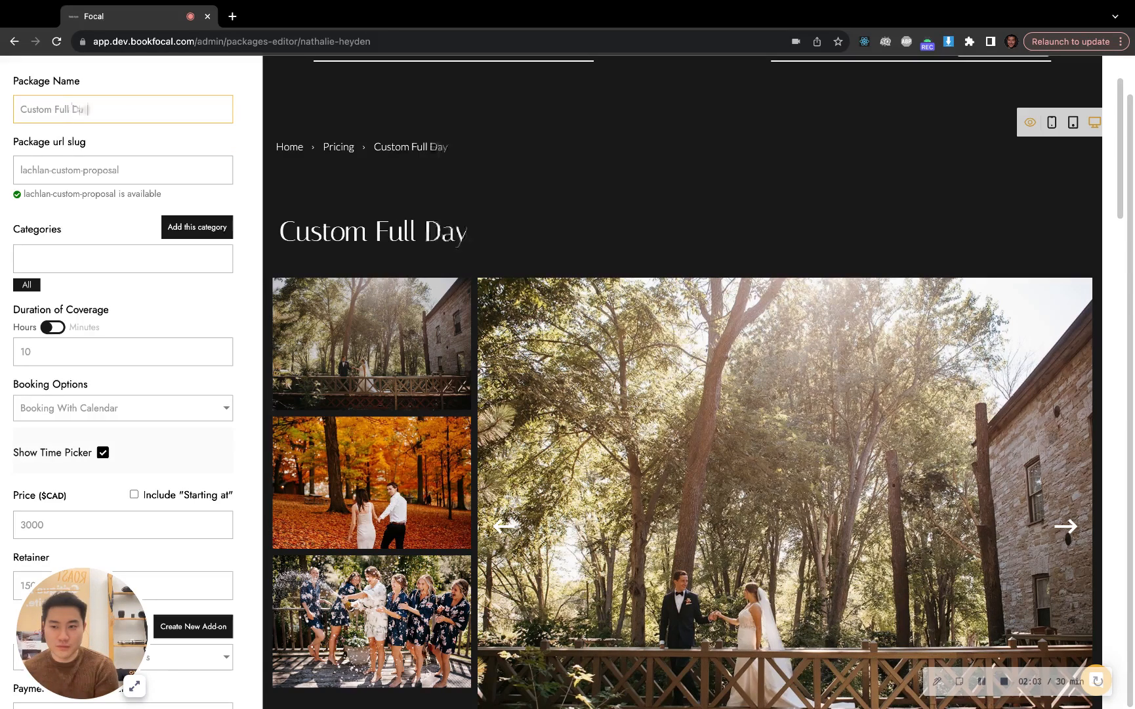
type("WEddi")
key("BackSpace")
key("BackSpace")
key("BackSpace")
key("BackSpace")
type("e")
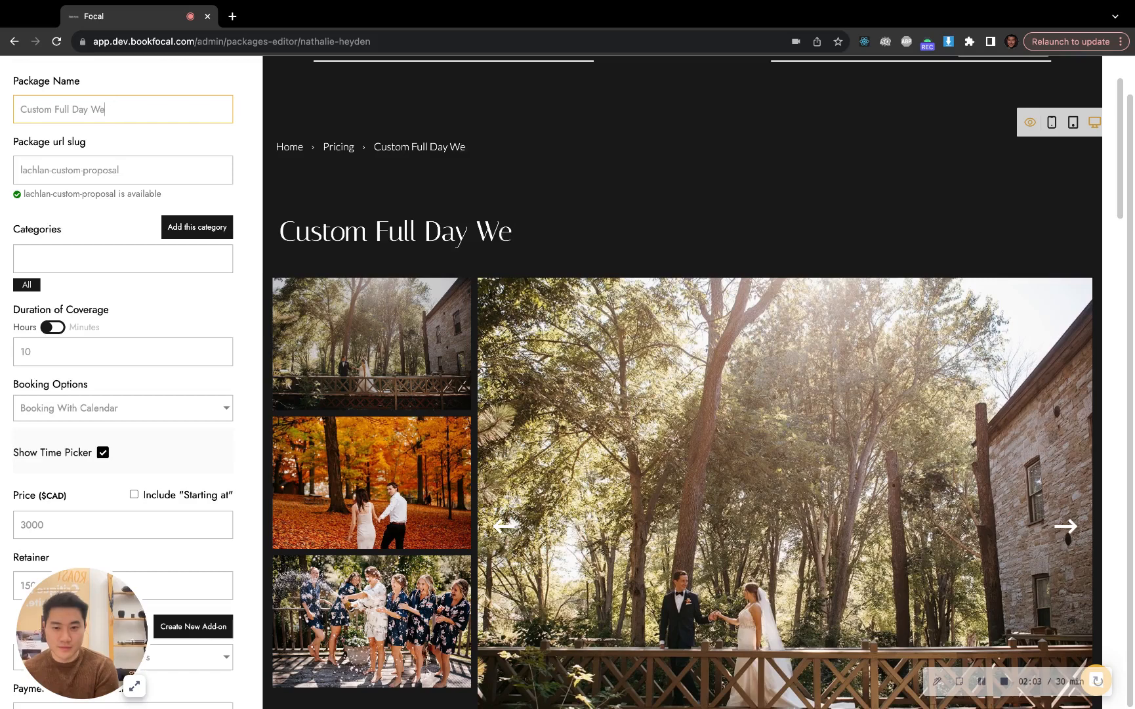
type("dding Pro")
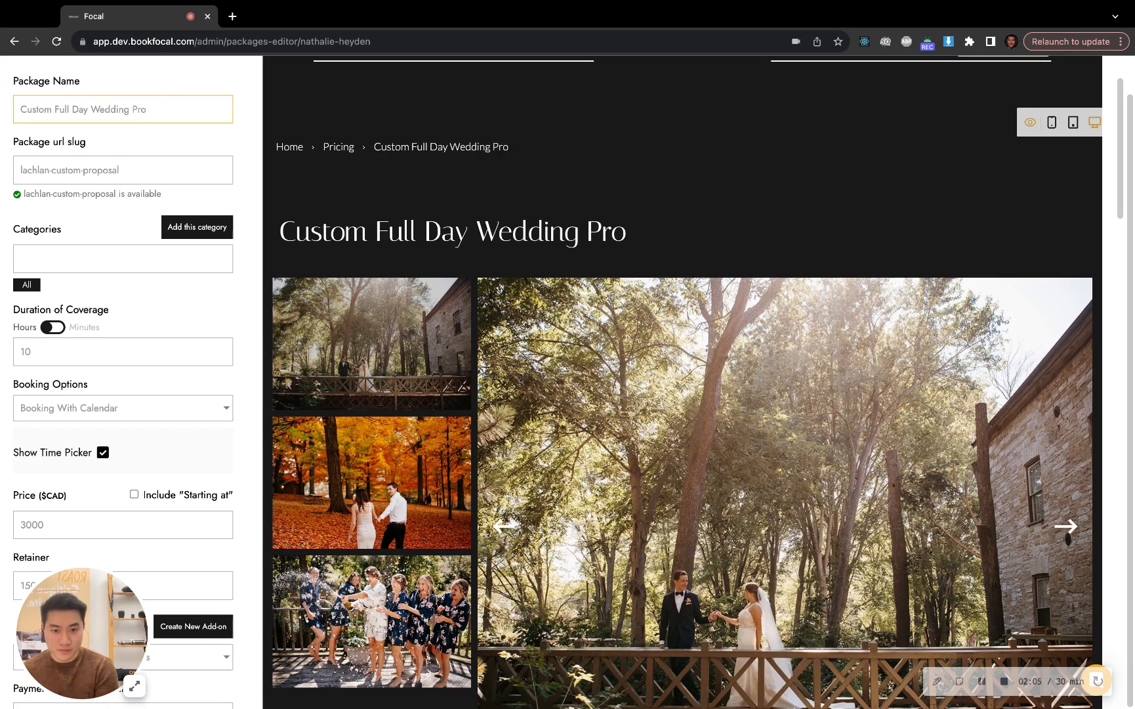
type("posal for Lachlan")
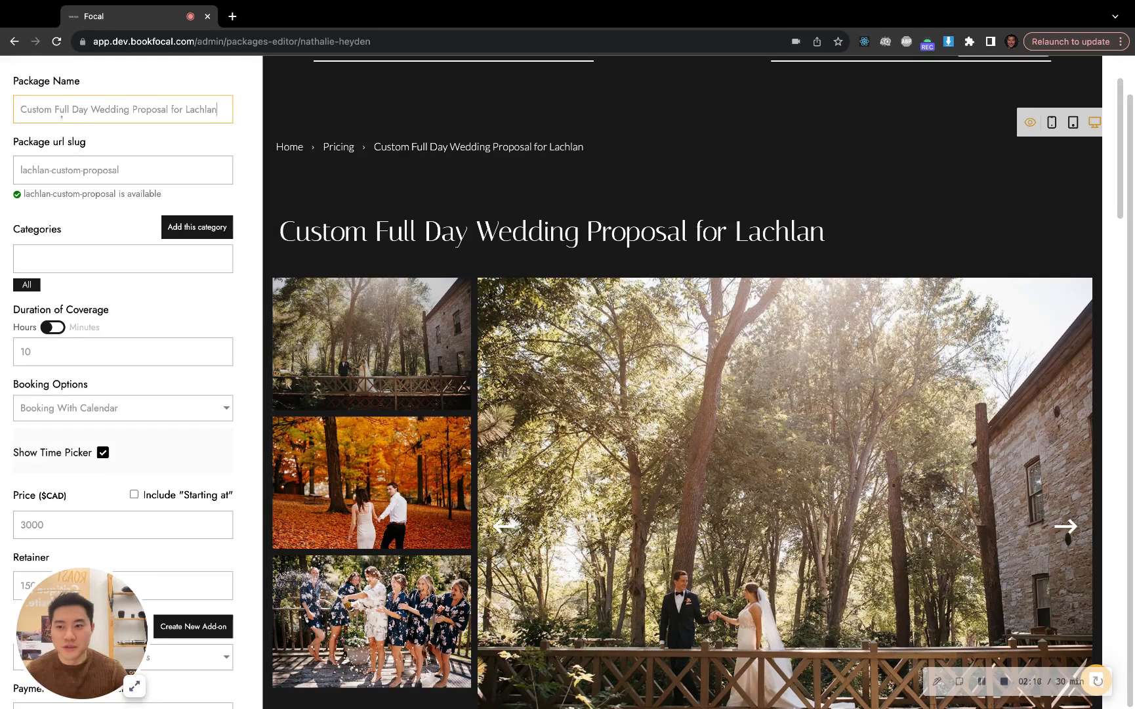
left_click_drag(91, 110, 20, 109)
key("BackSpace")
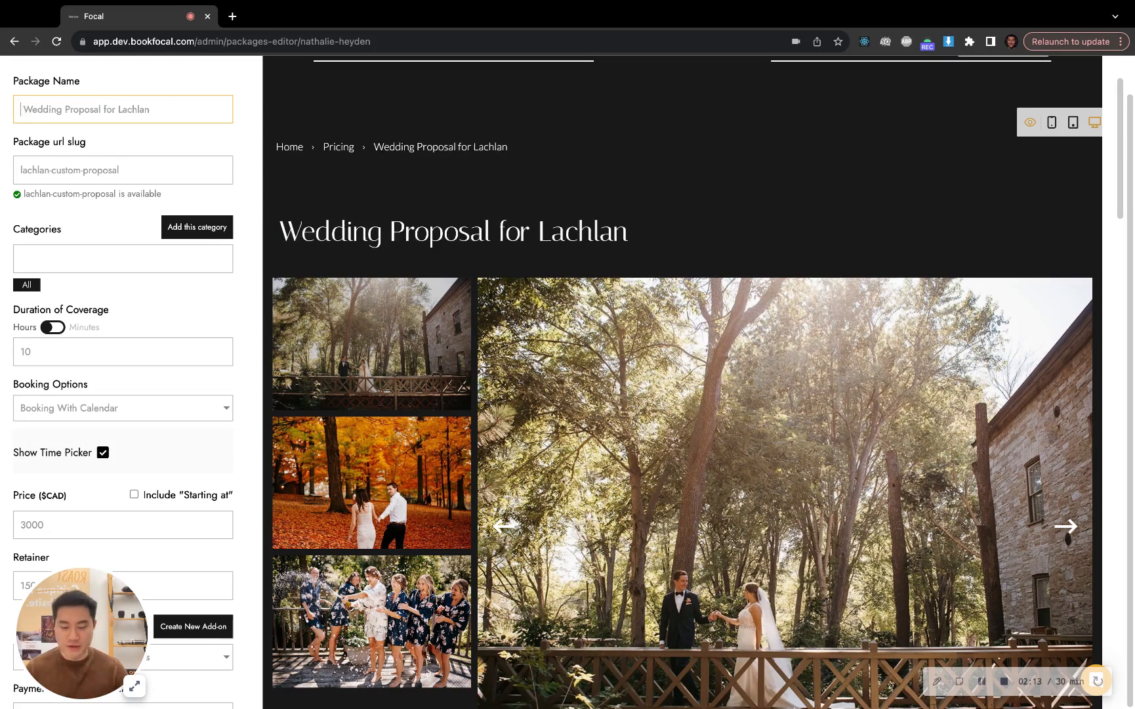
Set the package price to 3200 CAD
scroll(423, 378, "down", 7)
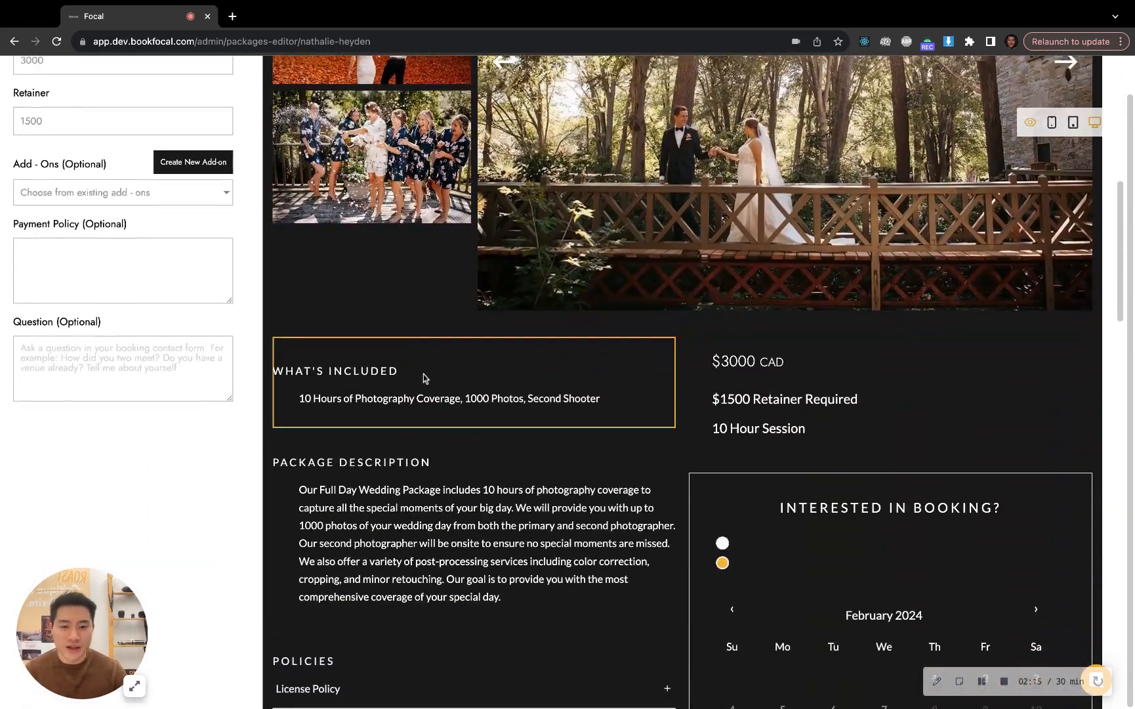
scroll(196, 295, "up", 3)
left_click(85, 238)
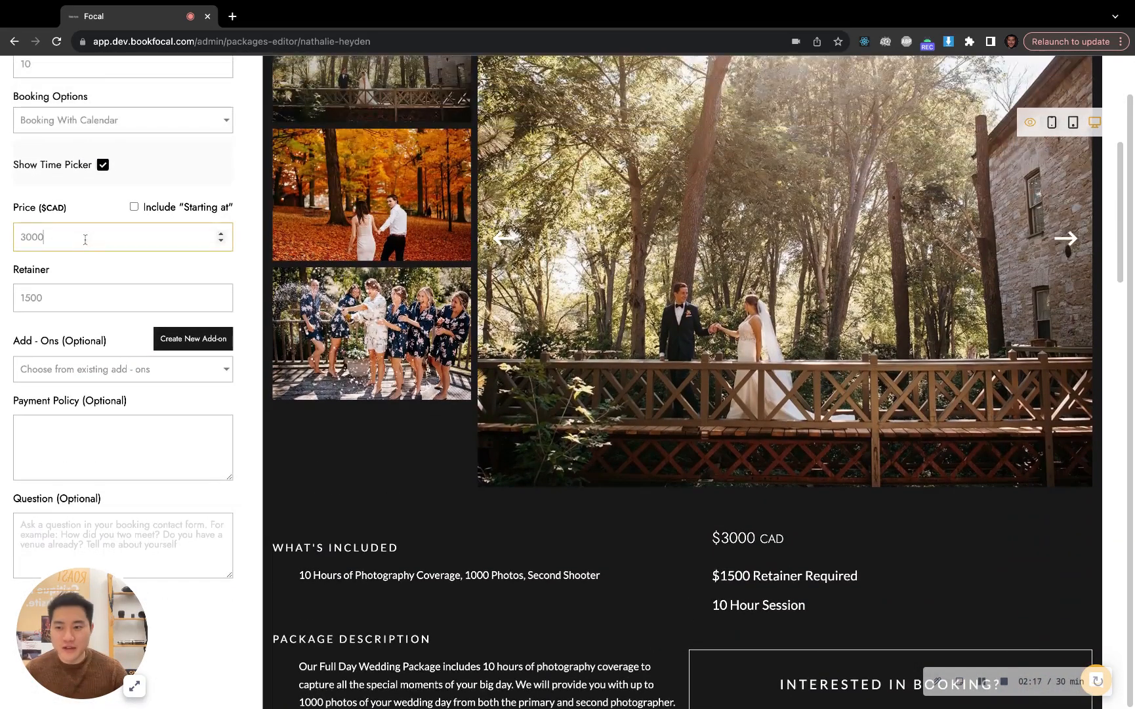
key("BackSpace")
key("BackSpace")
key("BackSpace")
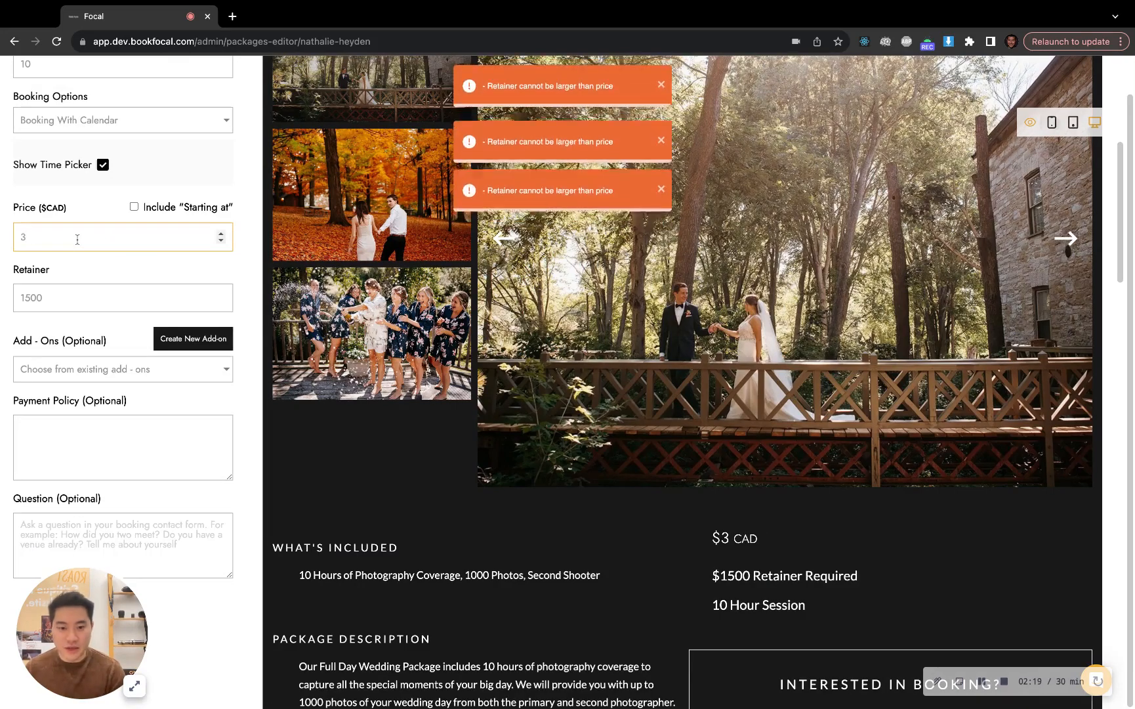
type("200")
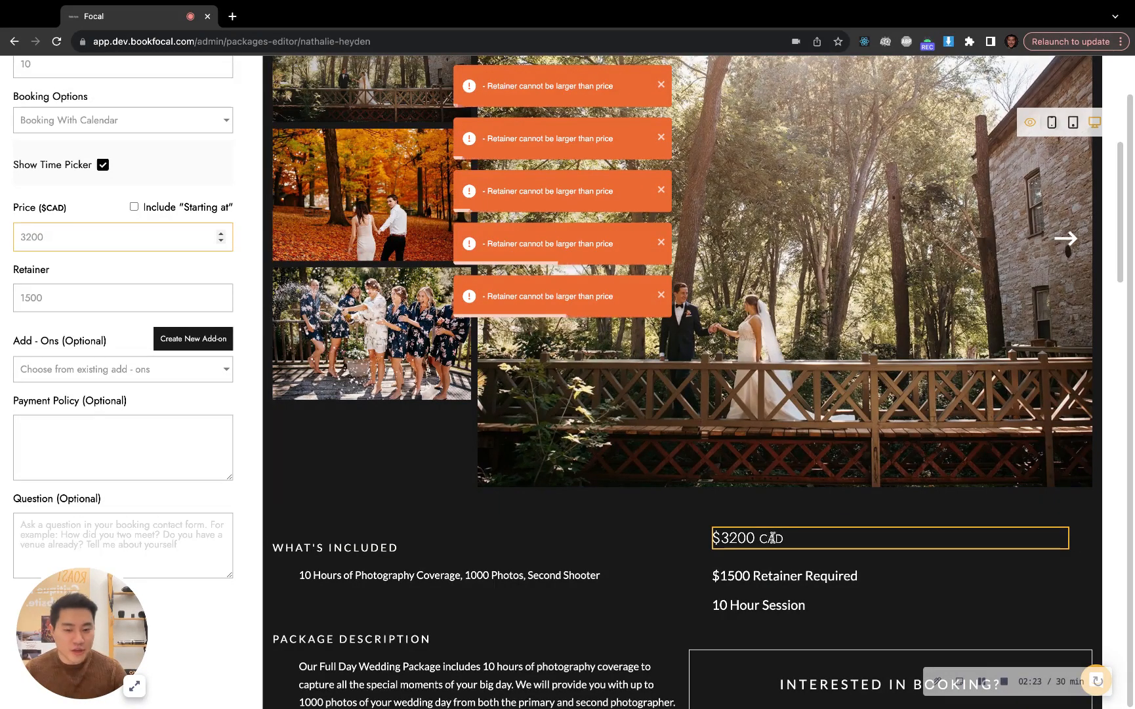
Change the photography coverage in the What's Included text to 11 hours
scroll(223, 436, "down", 3)
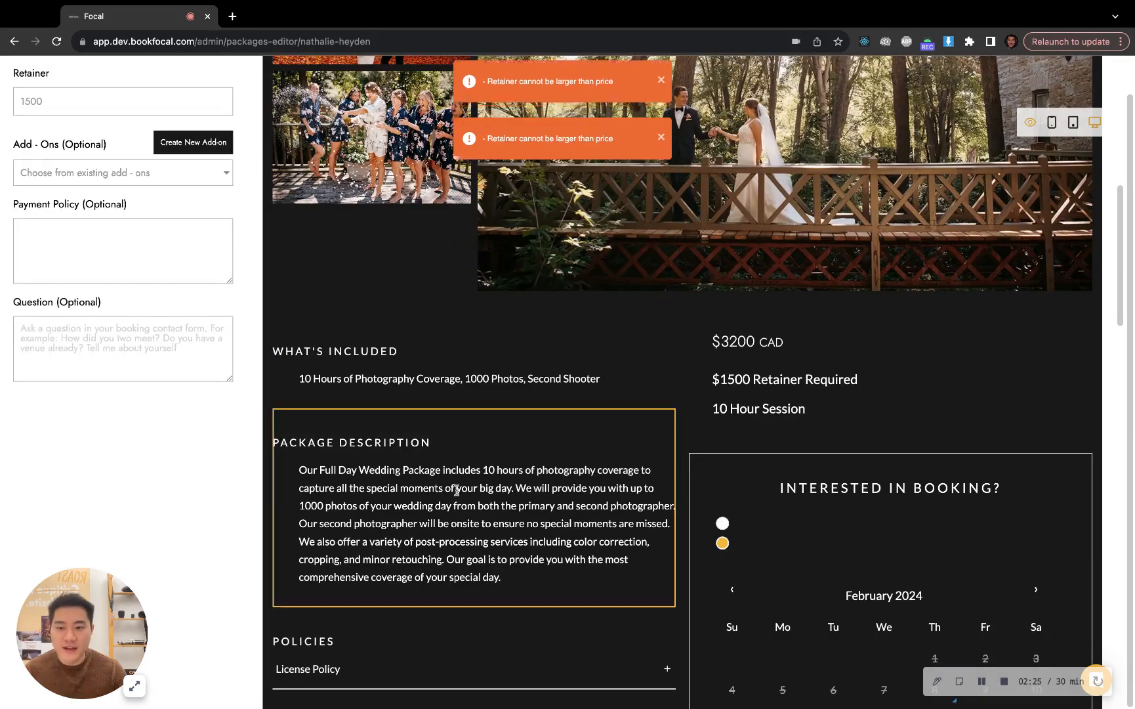
left_click(456, 489)
scroll(446, 426, "up", 1)
left_click(451, 372)
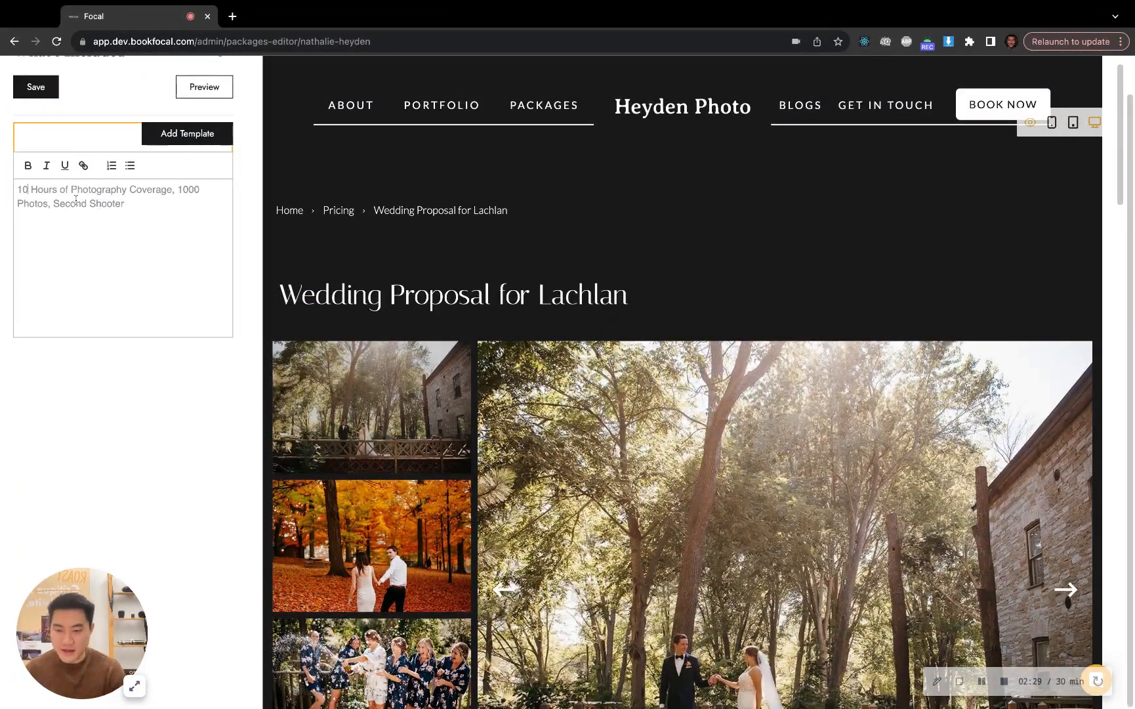
key("BackSpace")
type("1")
Return to the package information and set the booking option to Booking Without Calendar
scroll(451, 501, "down", 6)
scroll(451, 500, "down", 3)
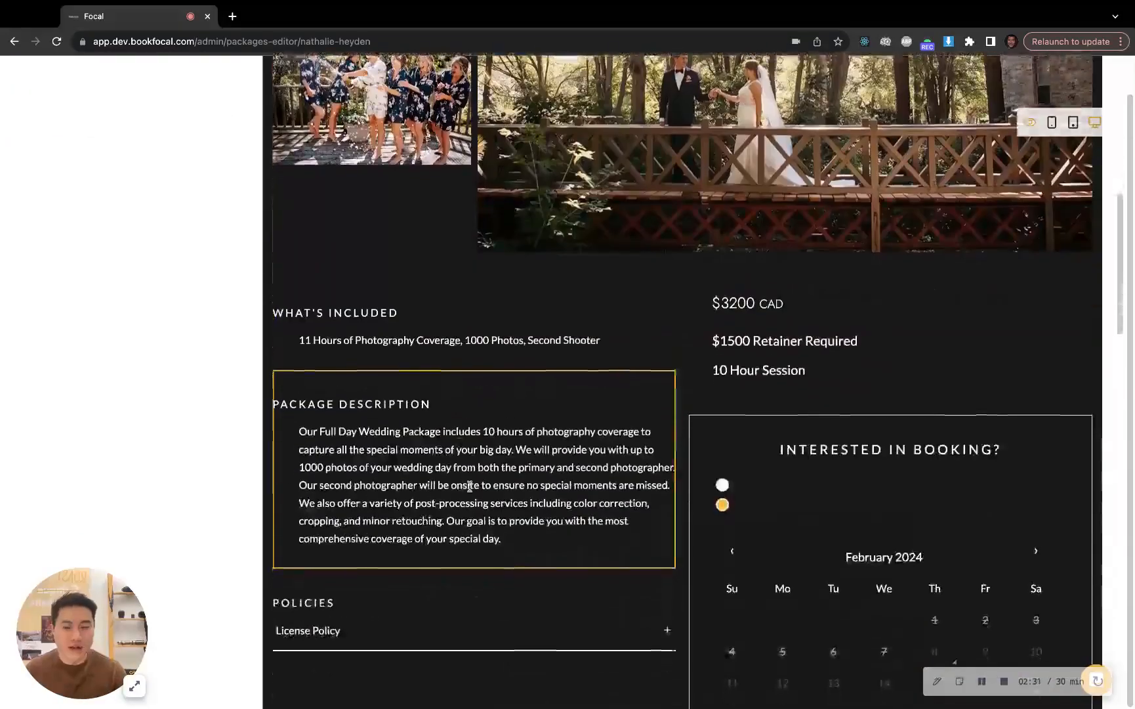
scroll(695, 469, "down", 1)
scroll(670, 462, "up", 3)
scroll(90, 238, "up", 7)
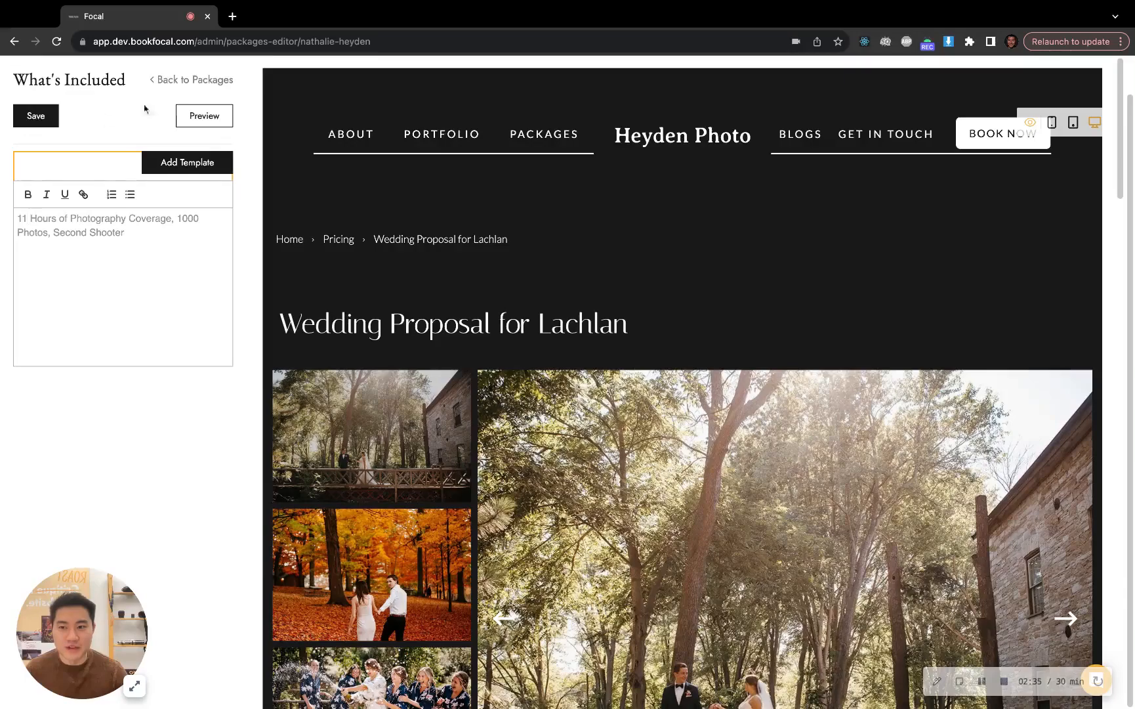
left_click(176, 83)
left_click(125, 160)
scroll(126, 160, "down", 4)
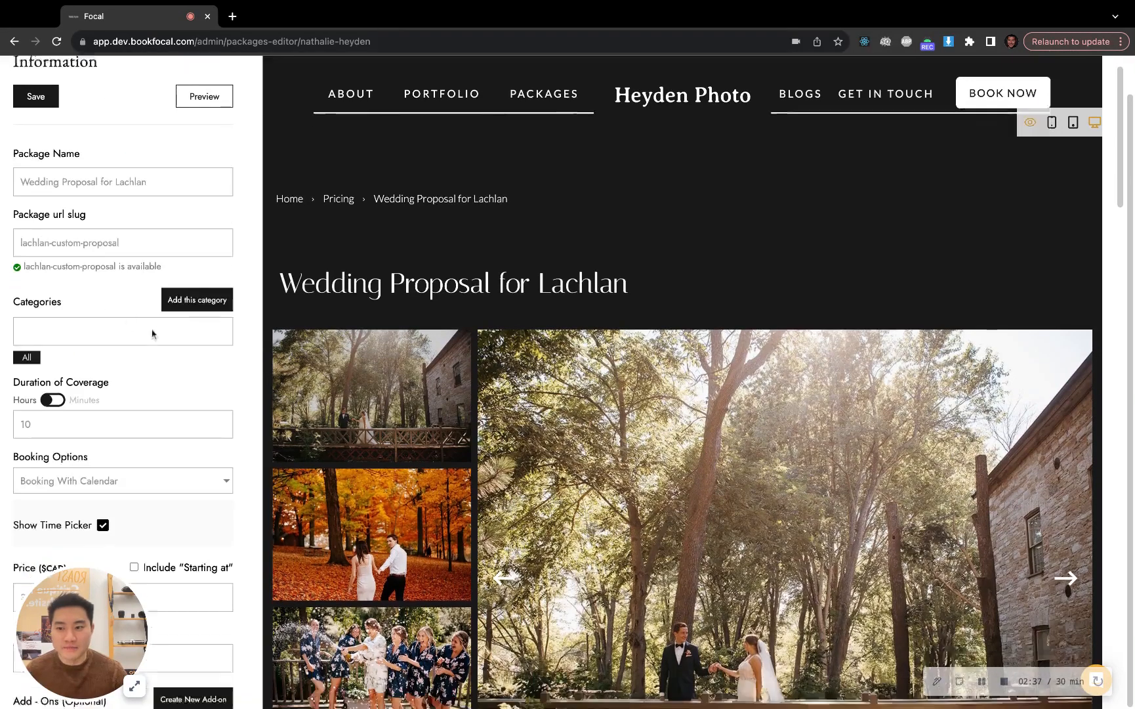
scroll(131, 336, "up", 3)
scroll(177, 464, "down", 3)
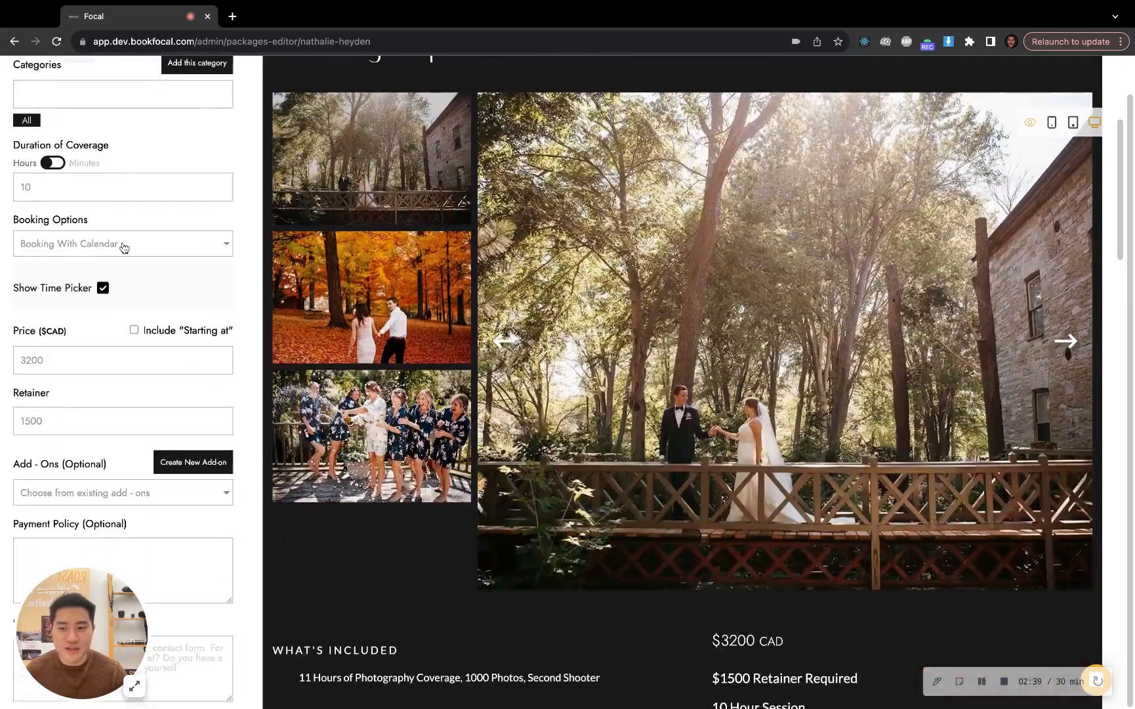
left_click(121, 246)
left_click(119, 321)
Review the package preview, checking the booking inquiry form, price, inclusions and package information settings
scroll(810, 515, "down", 5)
scroll(459, 562, "down", 1)
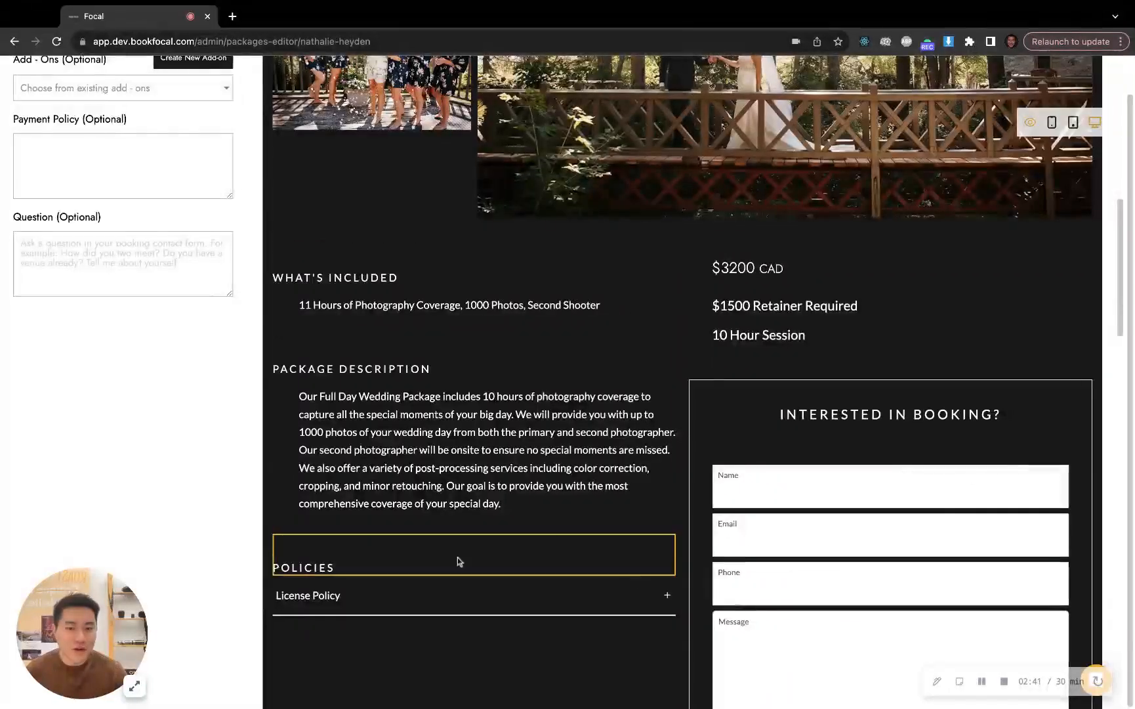
scroll(512, 539, "up", 3)
scroll(900, 479, "down", 6)
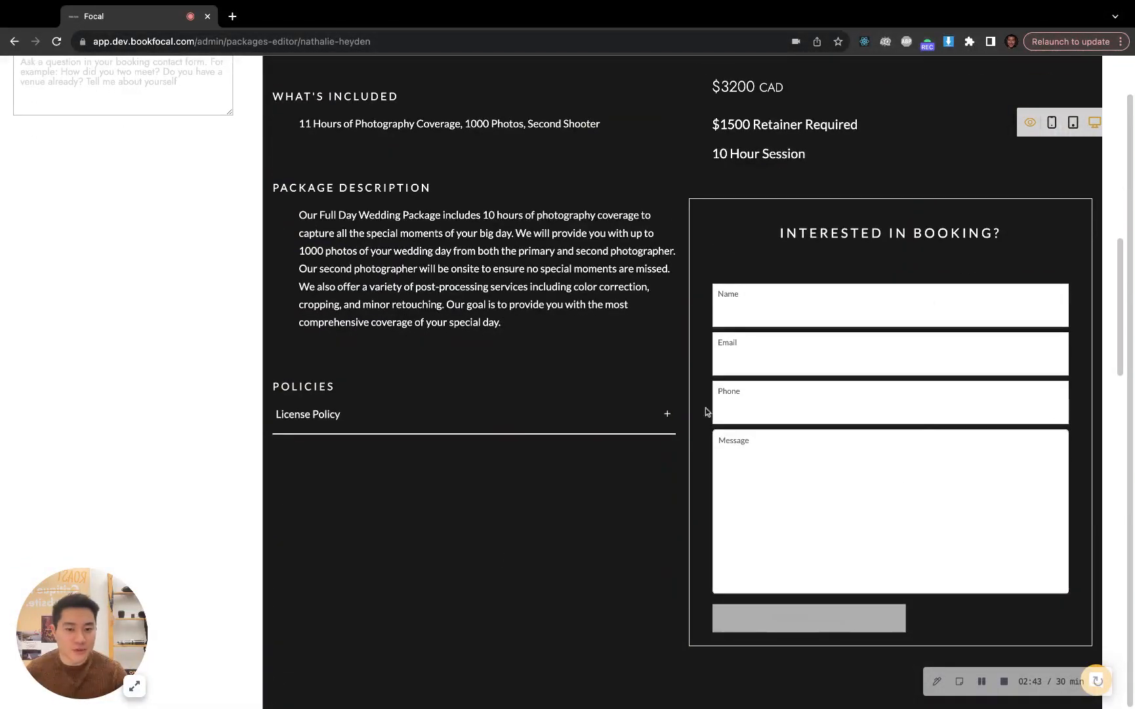
scroll(101, 309, "up", 10)
scroll(158, 323, "up", 1)
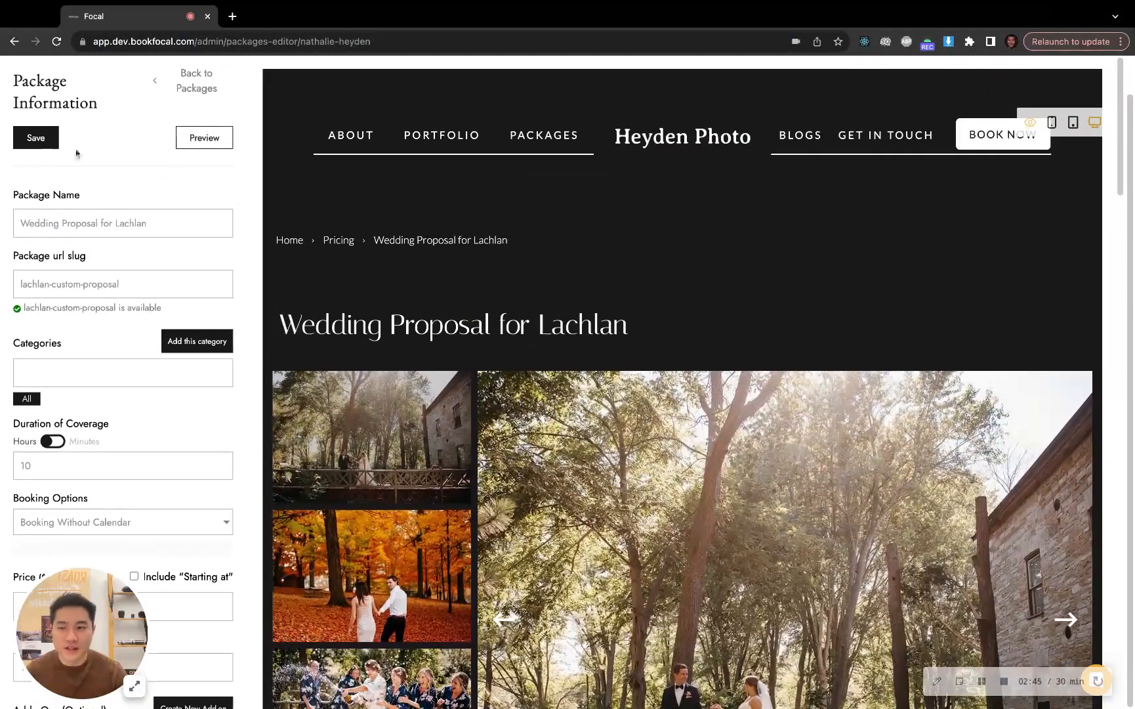
scroll(686, 327, "down", 13)
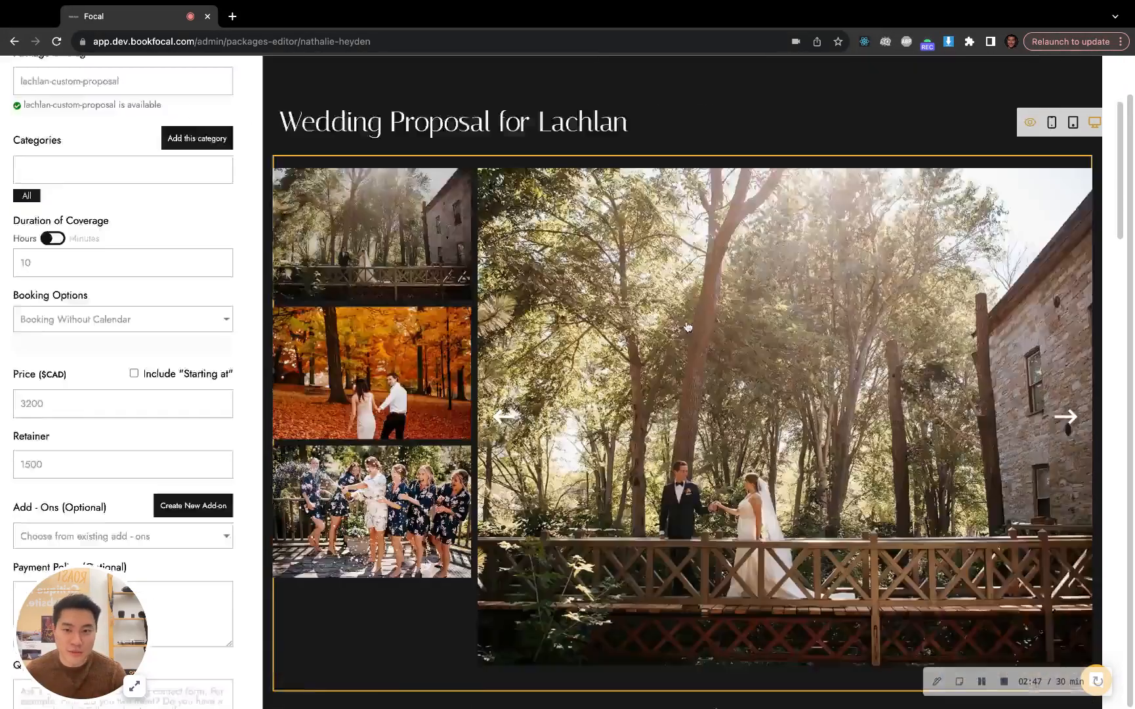
scroll(598, 420, "up", 13)
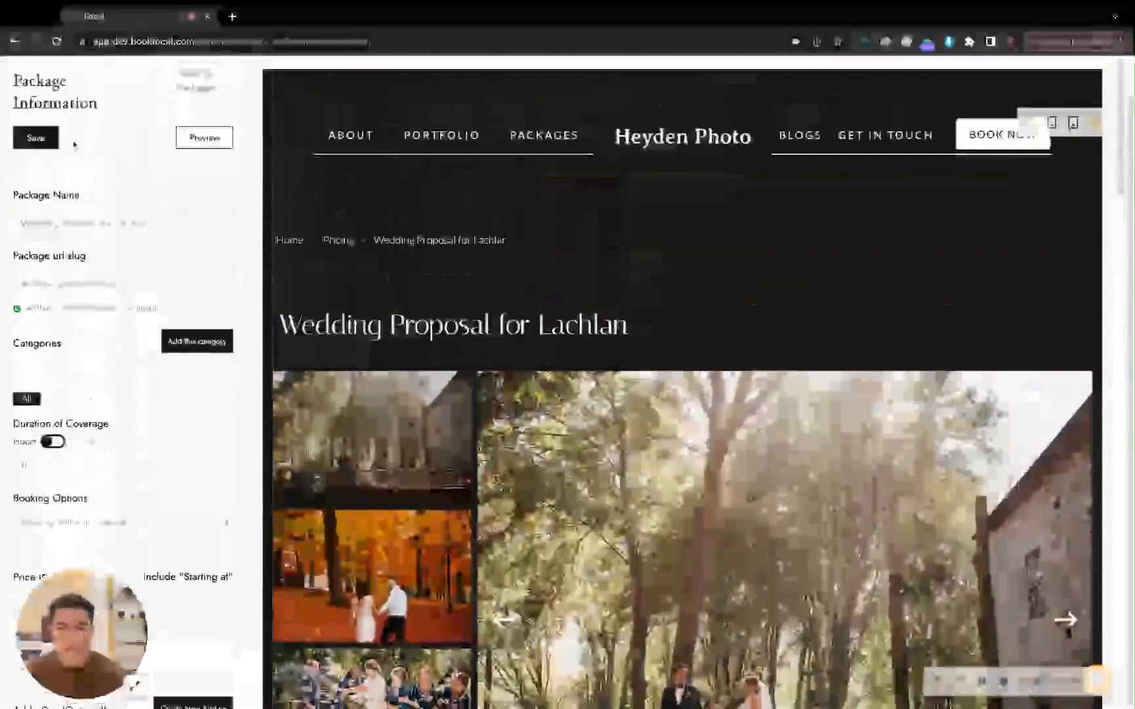
Save the wedding proposal package and return to the packages list, accepting leaving the editor
left_click(38, 143)
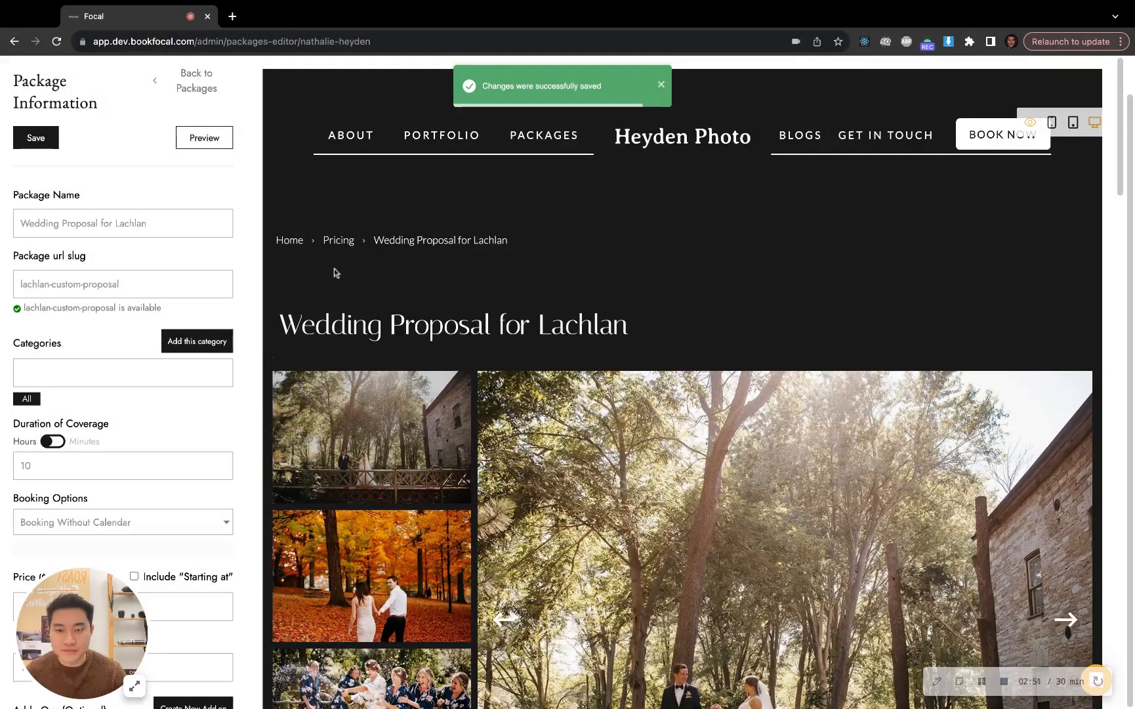
left_click(57, 41)
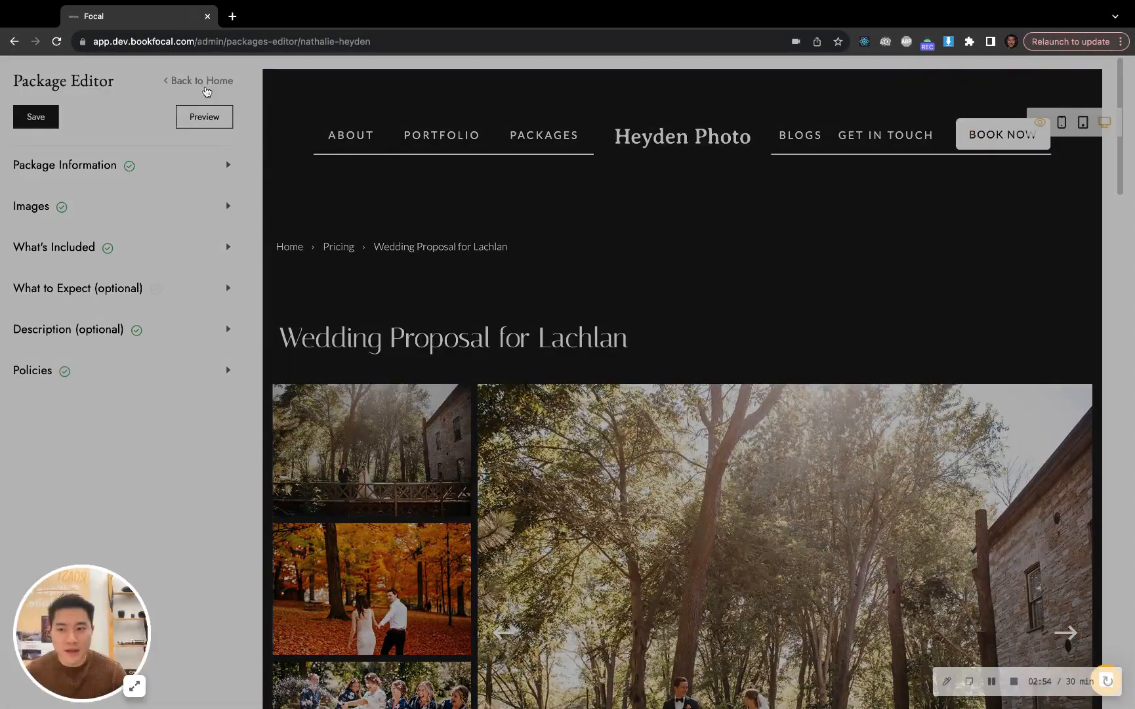
left_click(206, 82)
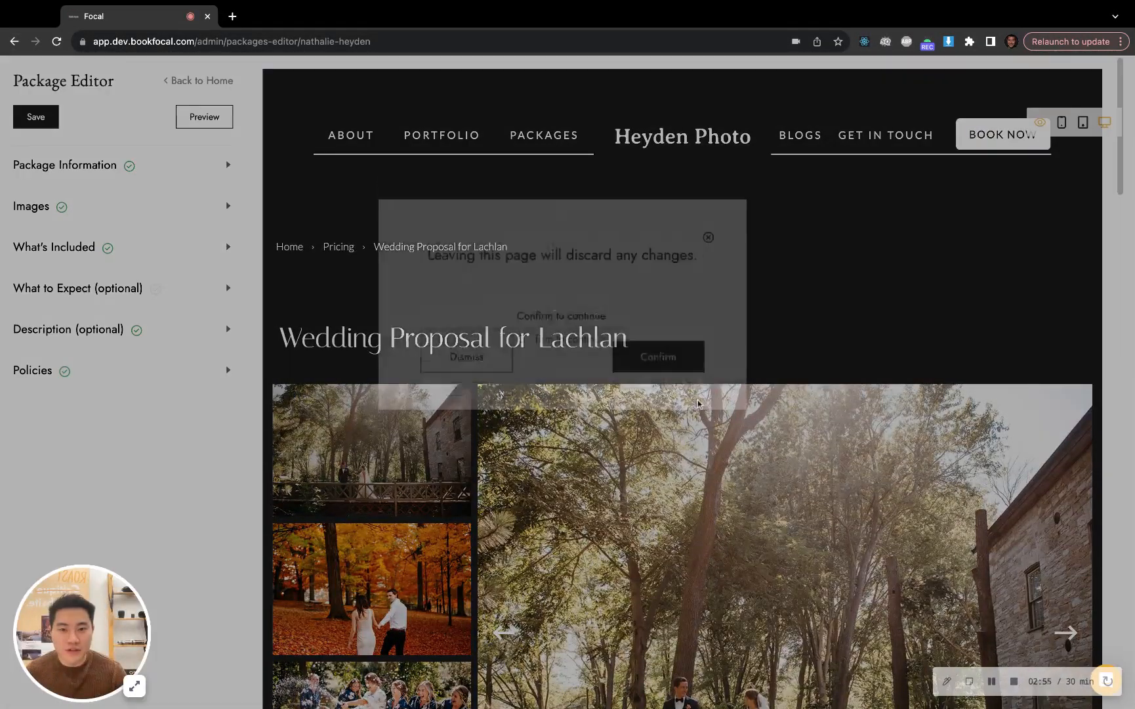
left_click(658, 434)
Publish the draft wedding proposal package as private so it is only viewable by a shareable link
scroll(1008, 408, "down", 5)
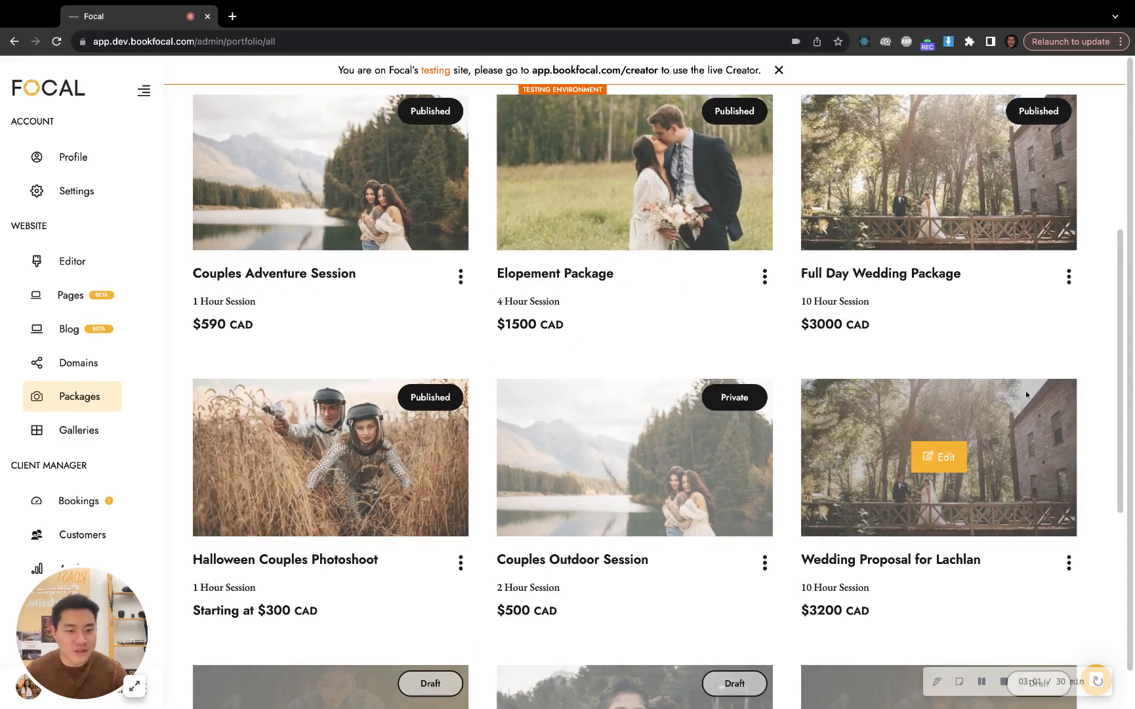
left_click(1075, 572)
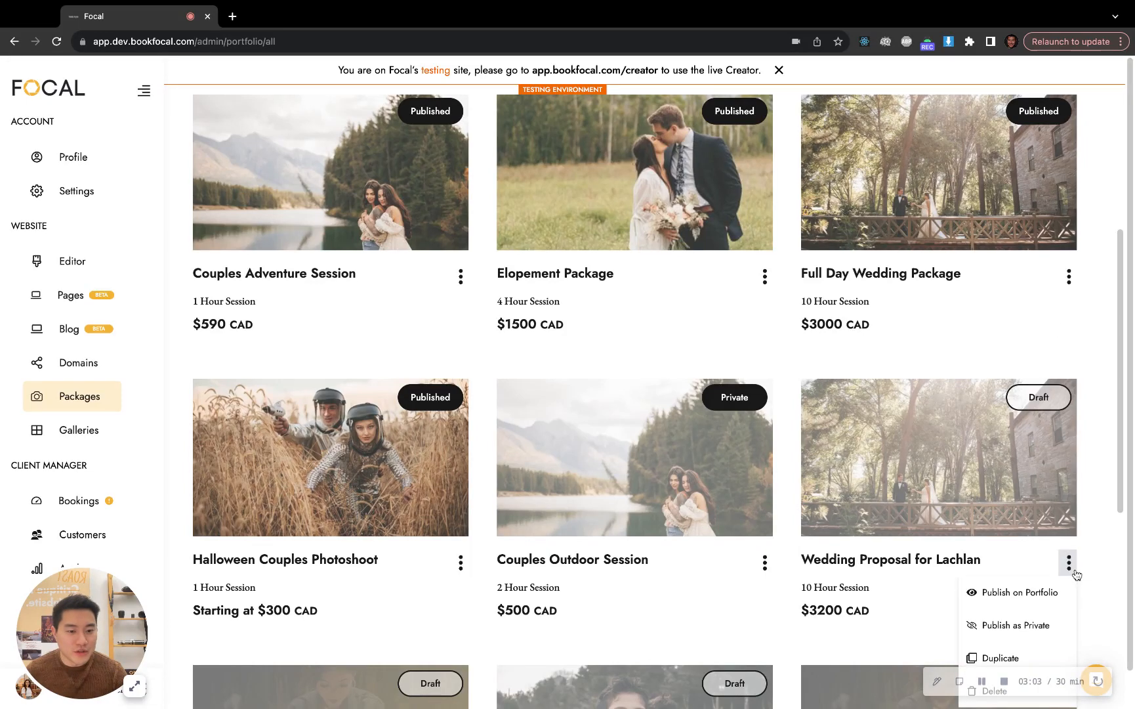
left_click(1054, 626)
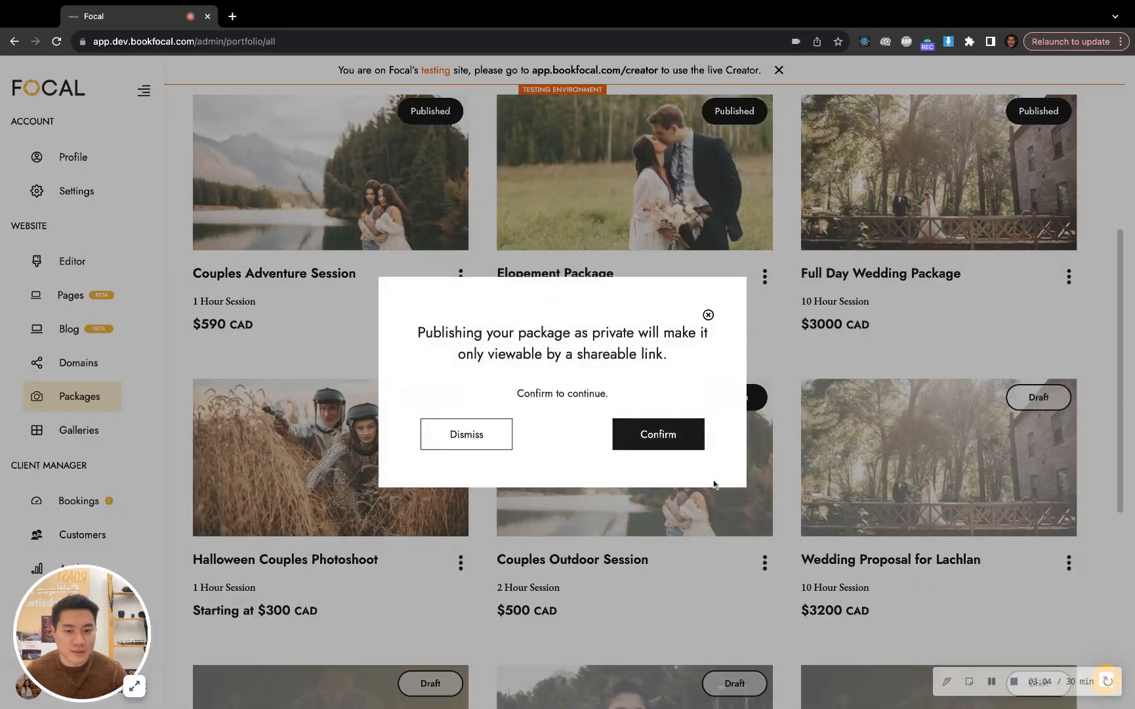
left_click(683, 445)
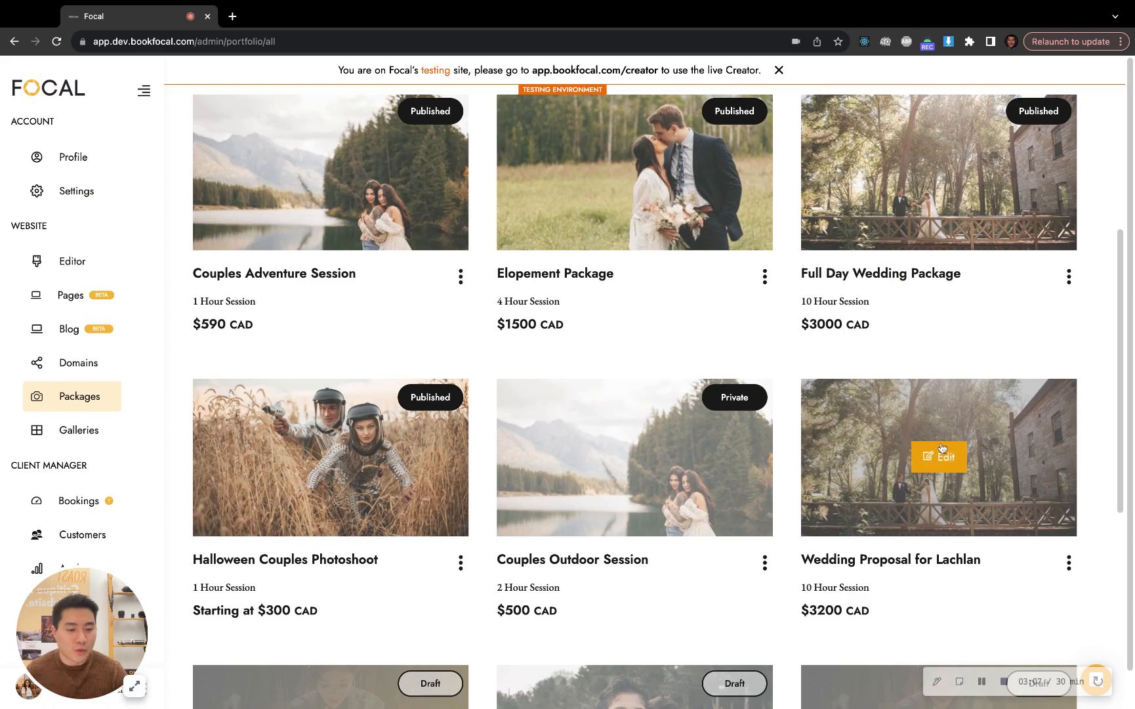
Copy the package link of the private wedding proposal and open it in a new browser tab
scroll(998, 376, "down", 4)
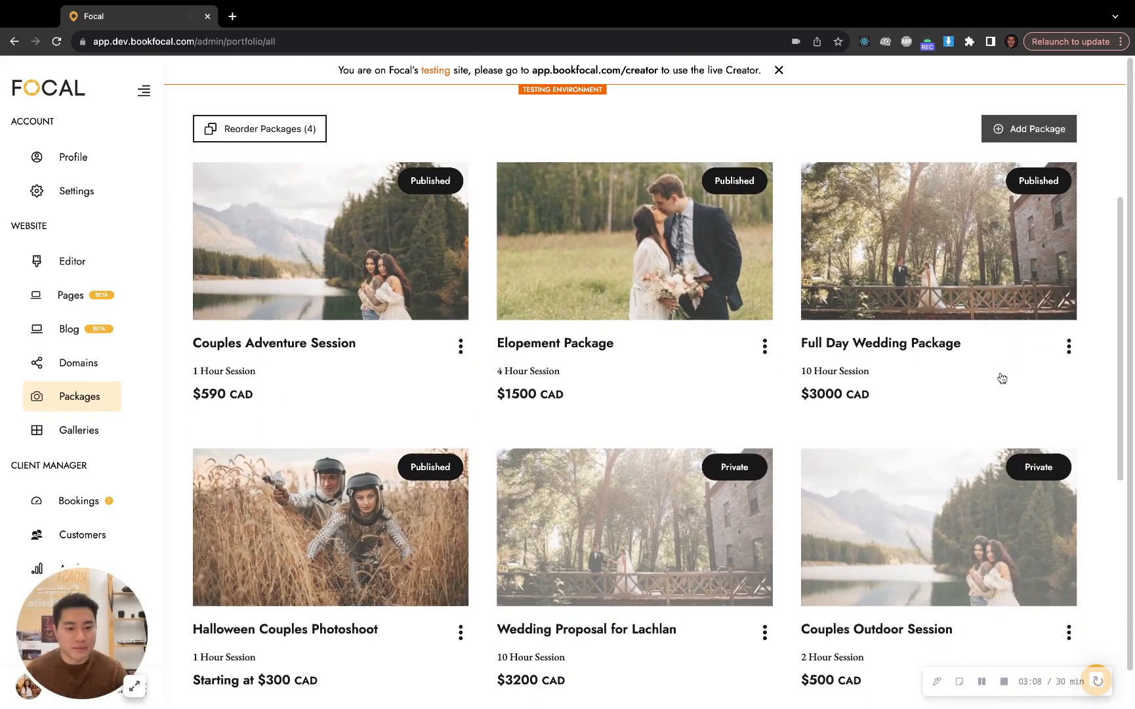
scroll(722, 328, "down", 2)
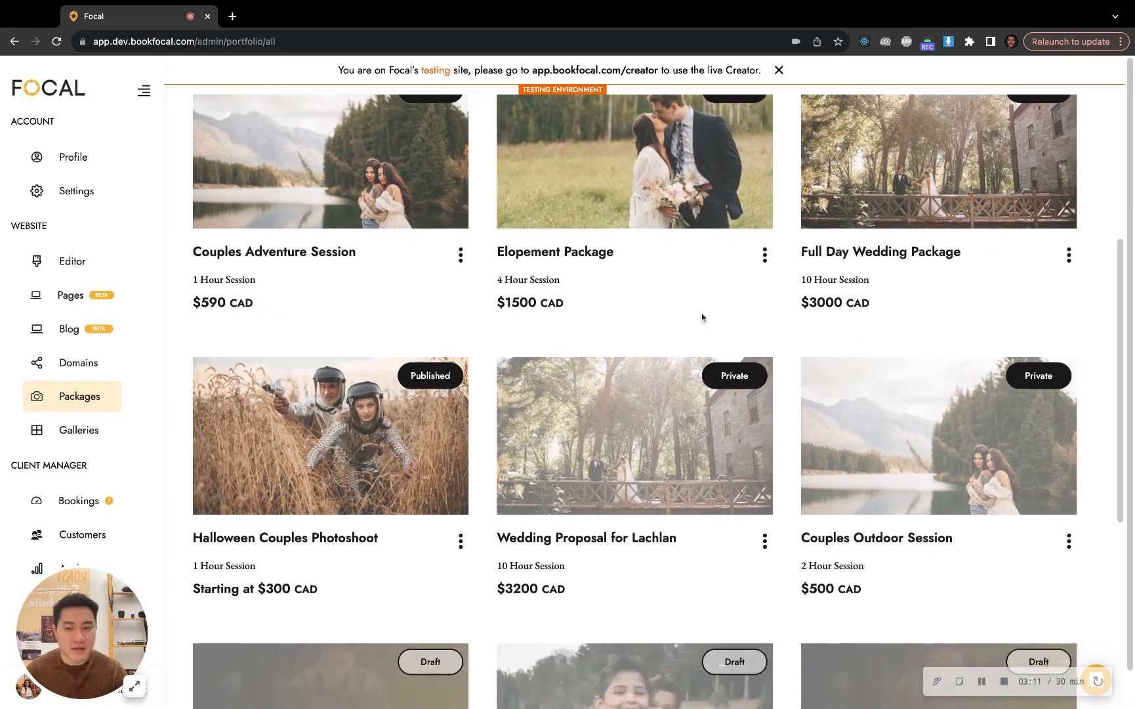
left_click(765, 541)
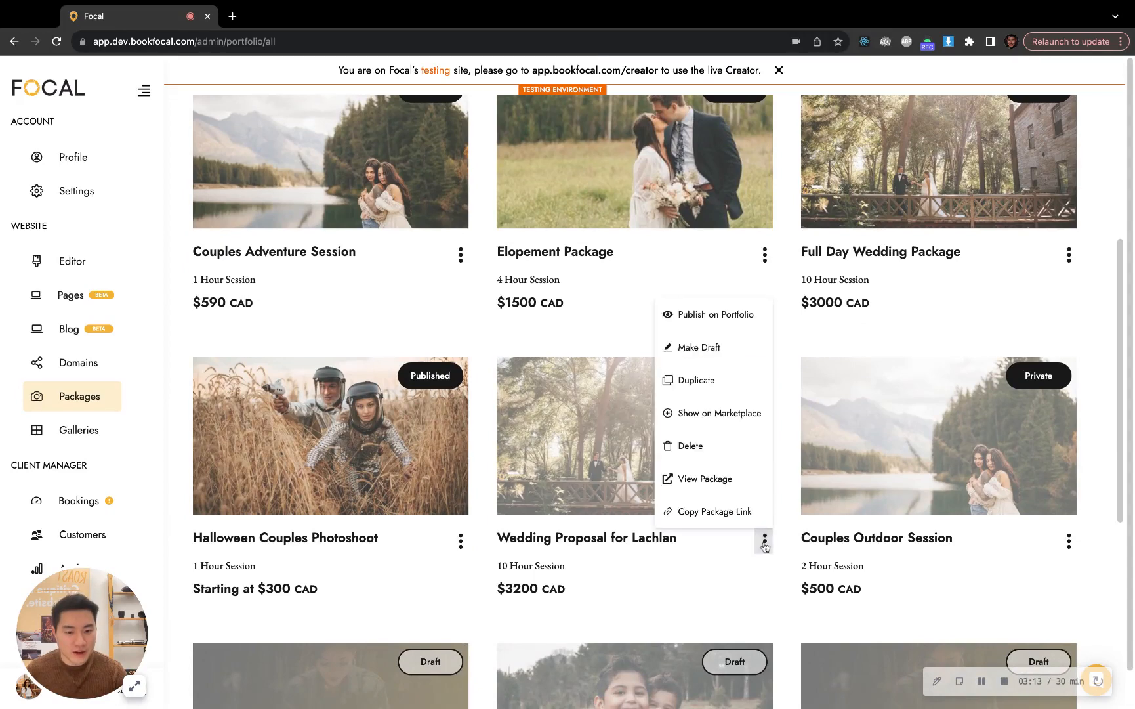
left_click(748, 512)
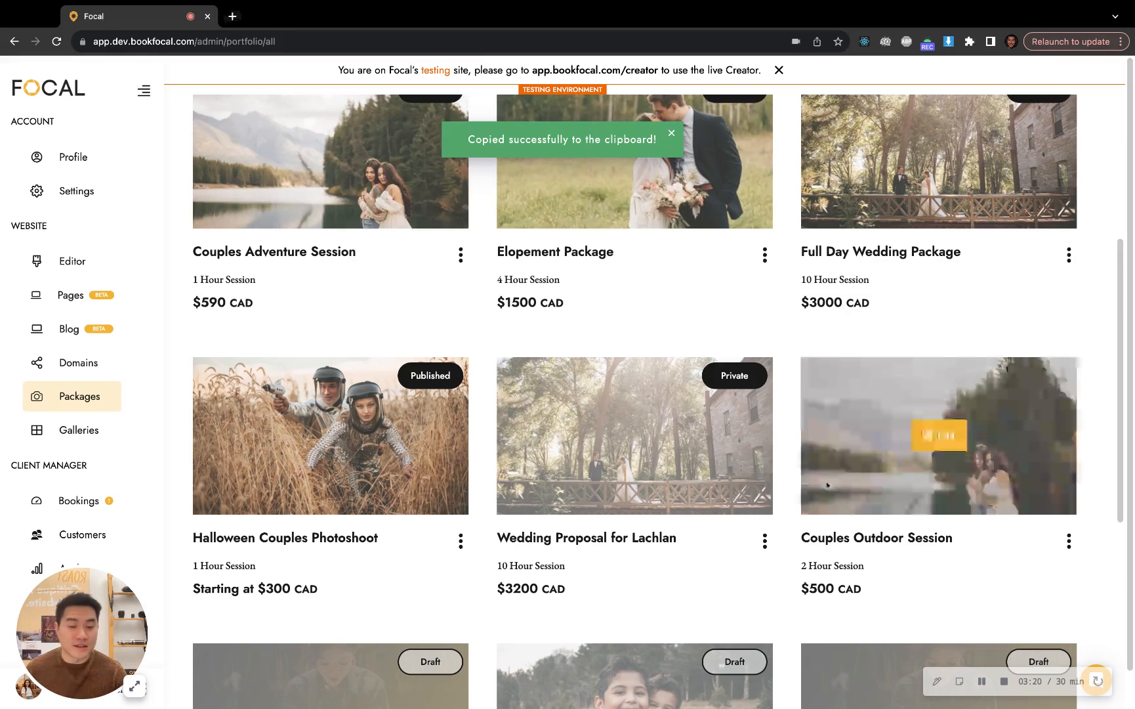
mouse_move(417, 145)
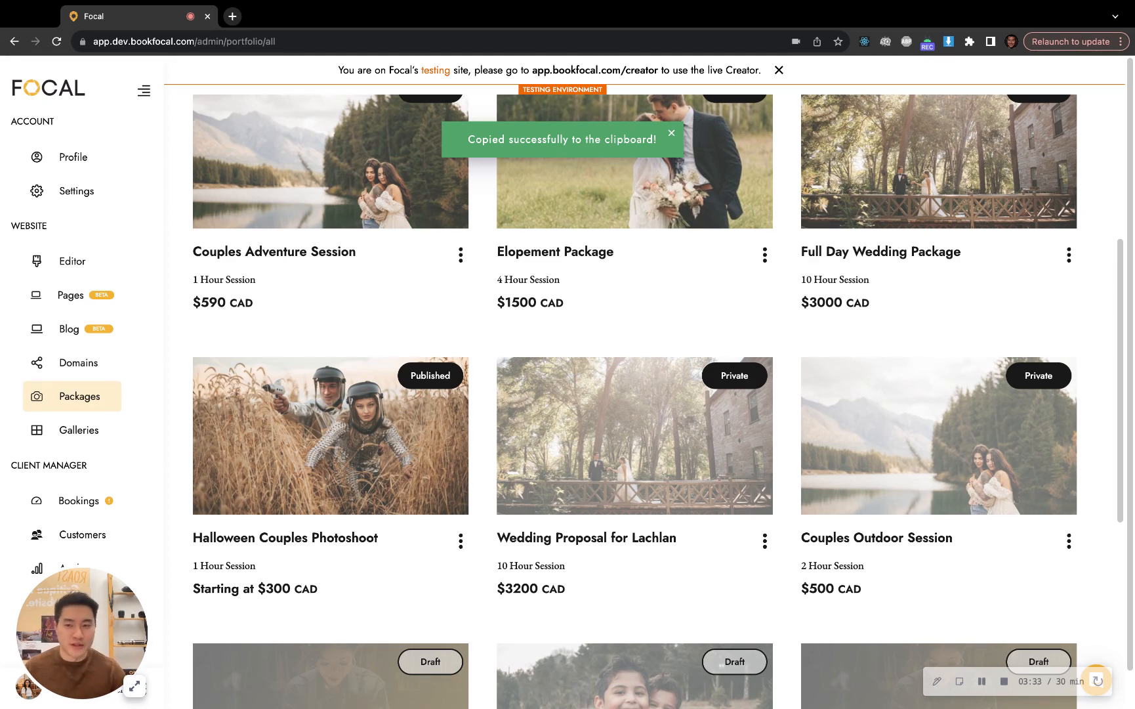
key("super+t")
key("super+v")
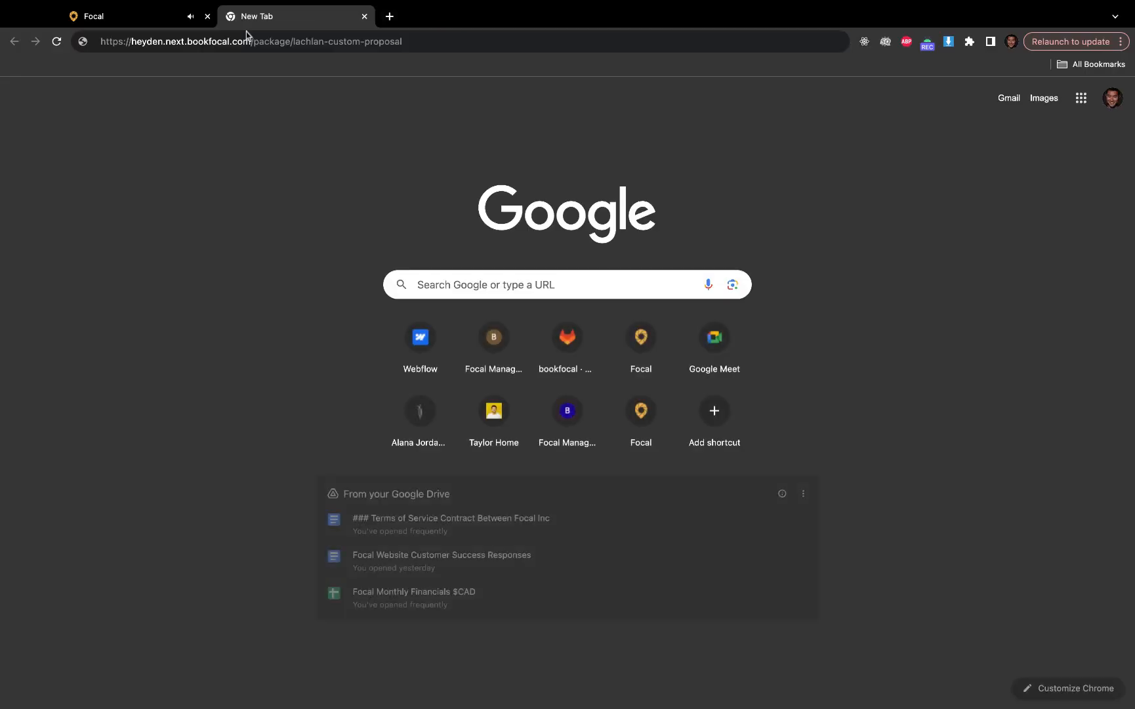
key("Return")
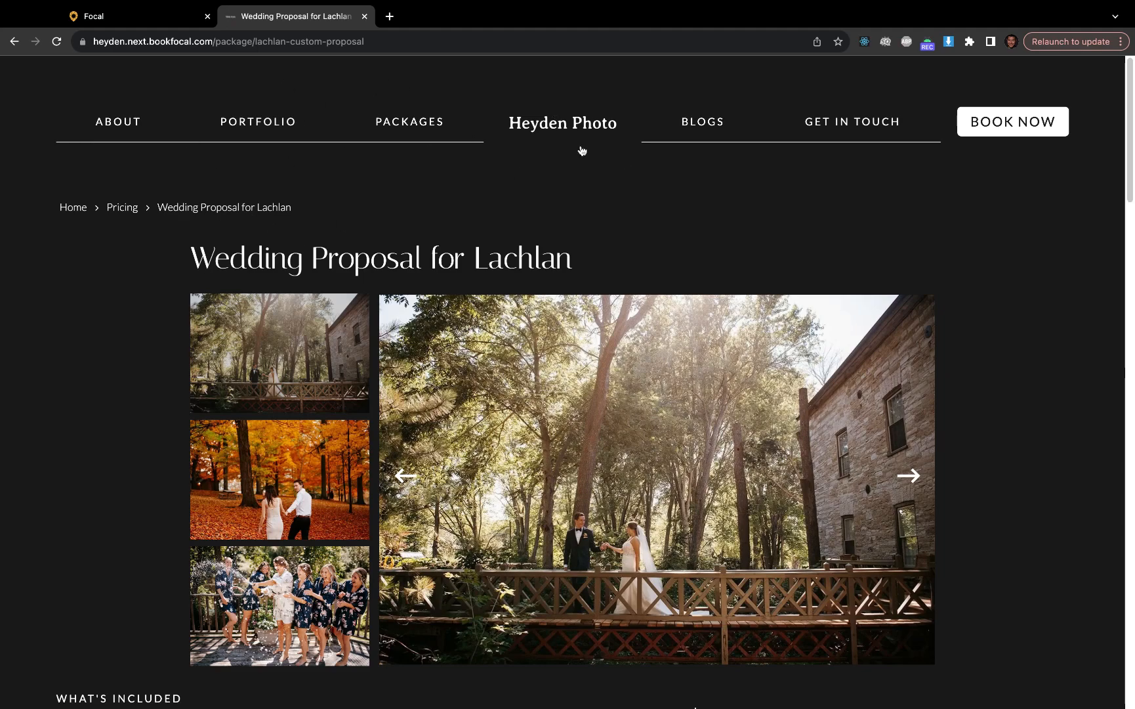
Review the public proposal page, examining its link, inclusions, price and booking inquiry form alongside the packages list
scroll(942, 256, "down", 8)
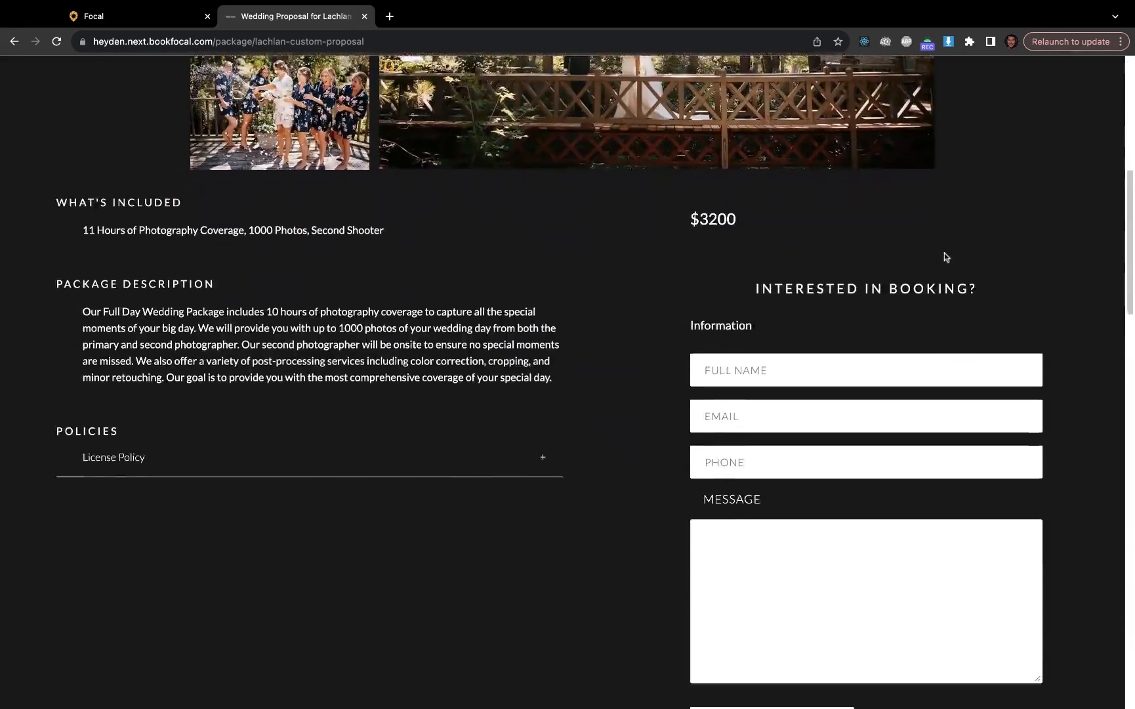
scroll(945, 256, "up", 8)
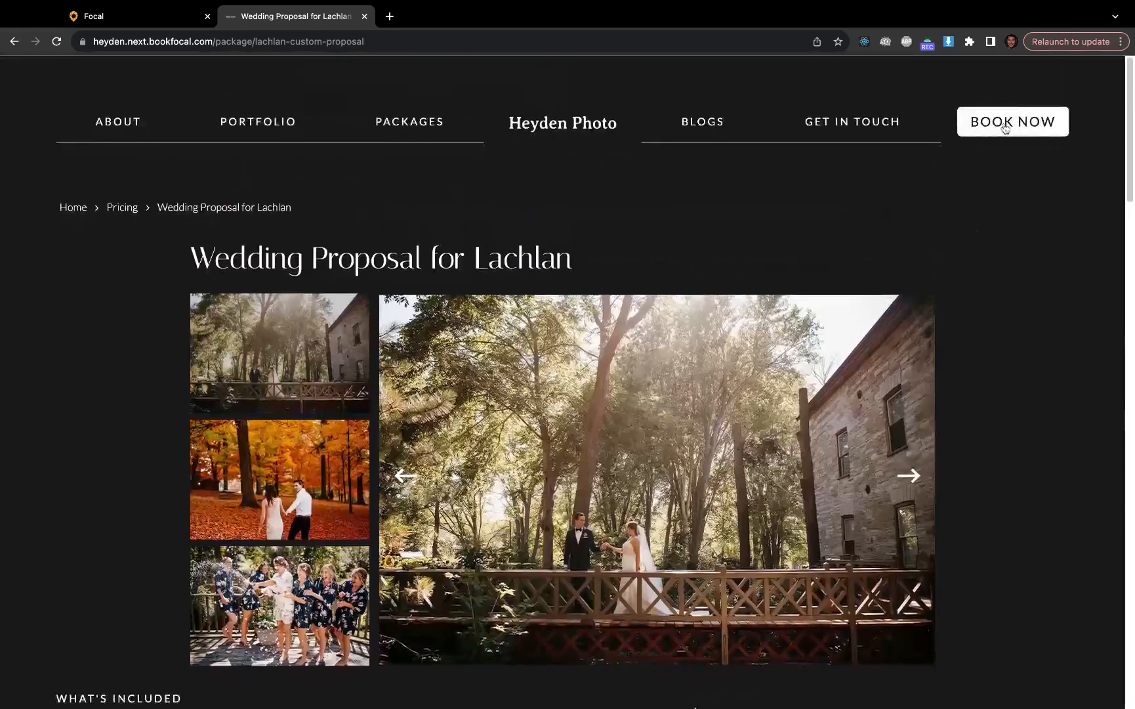
left_click(1002, 124)
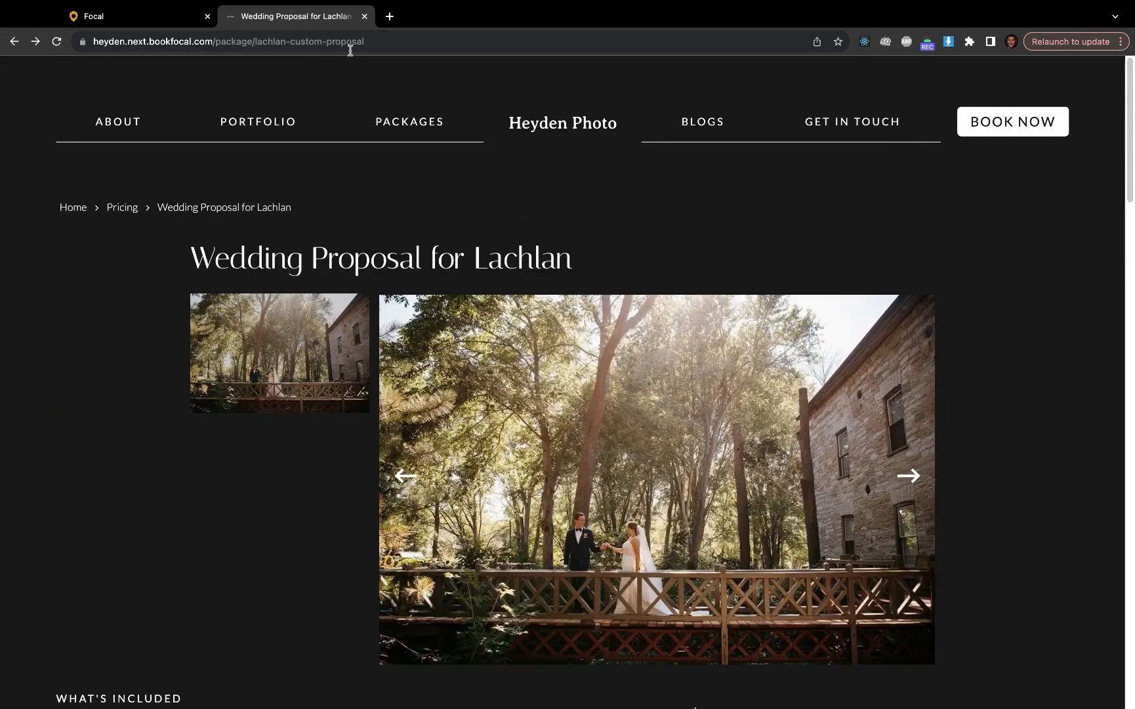
left_click_drag(369, 44, 91, 43)
scroll(440, 226, "down", 4)
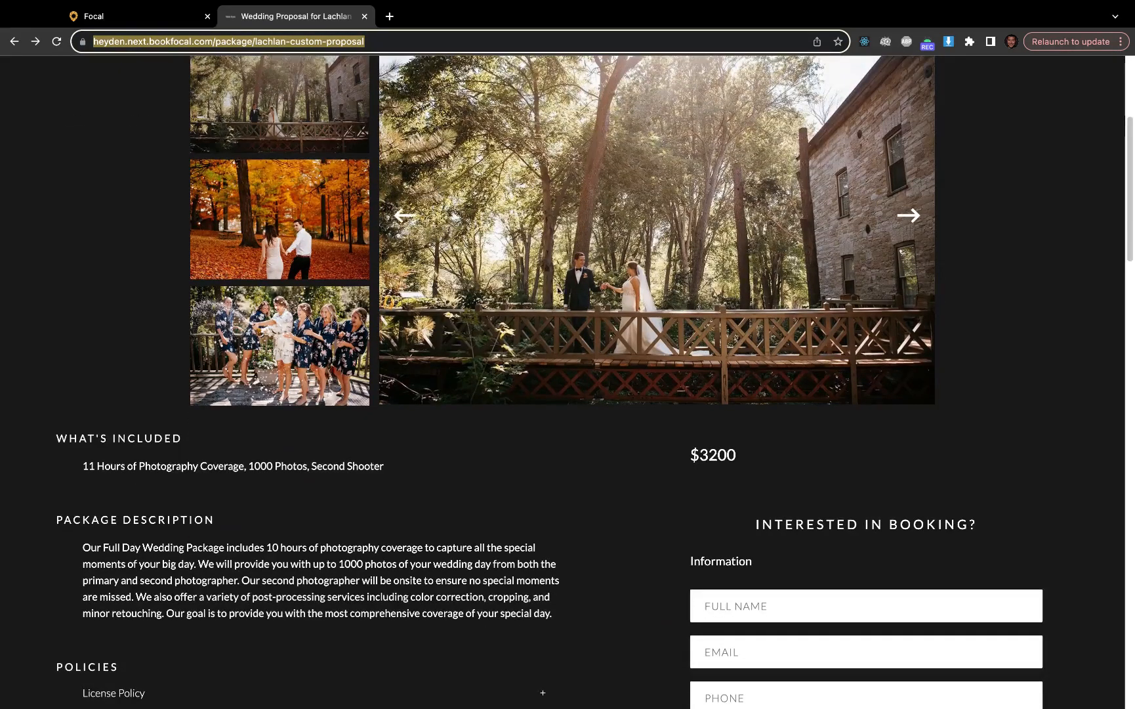
scroll(564, 319, "down", 4)
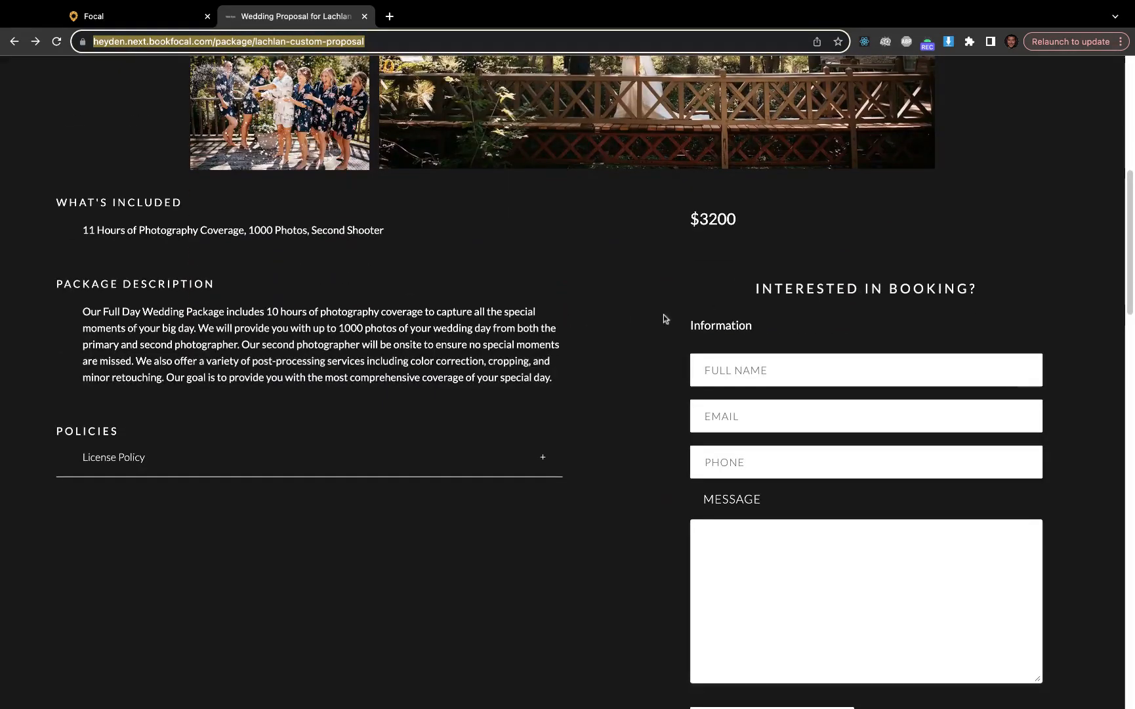
scroll(548, 340, "up", 5)
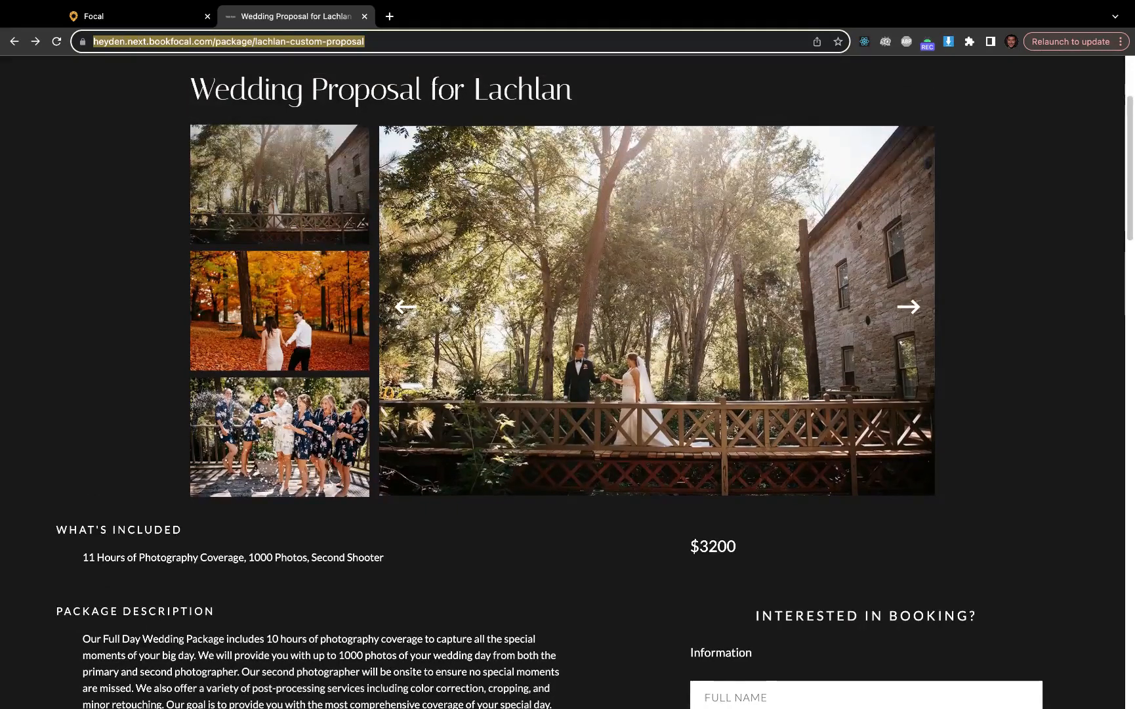
scroll(440, 297, "up", 3)
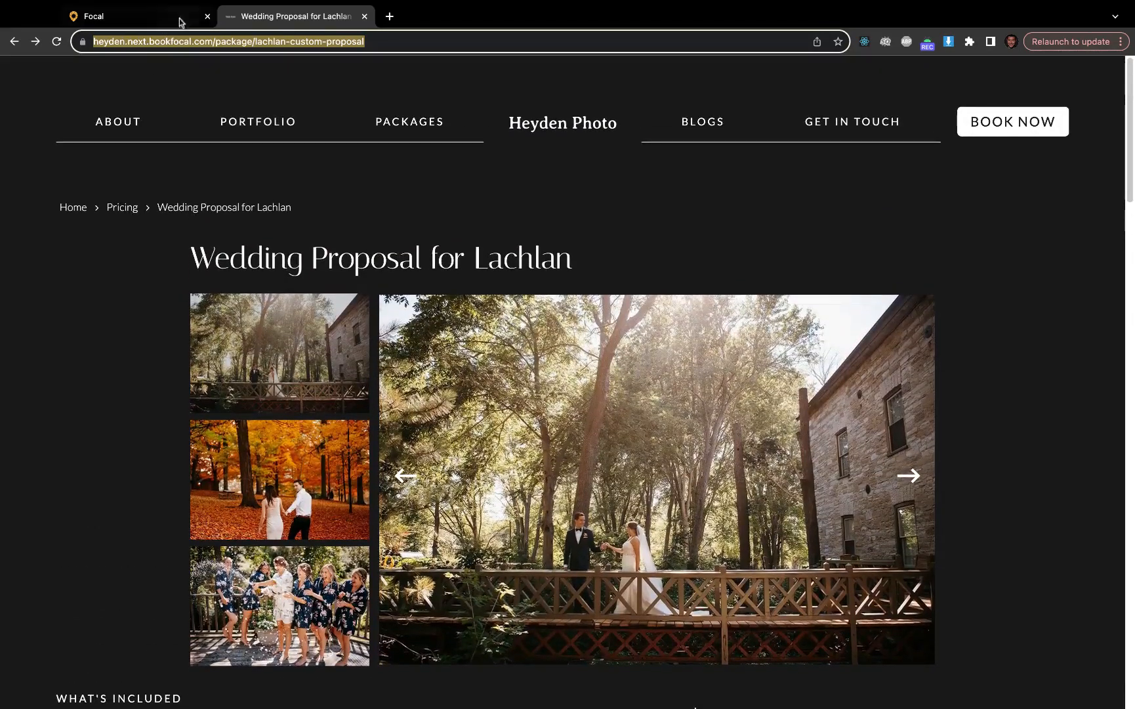
left_click(180, 21)
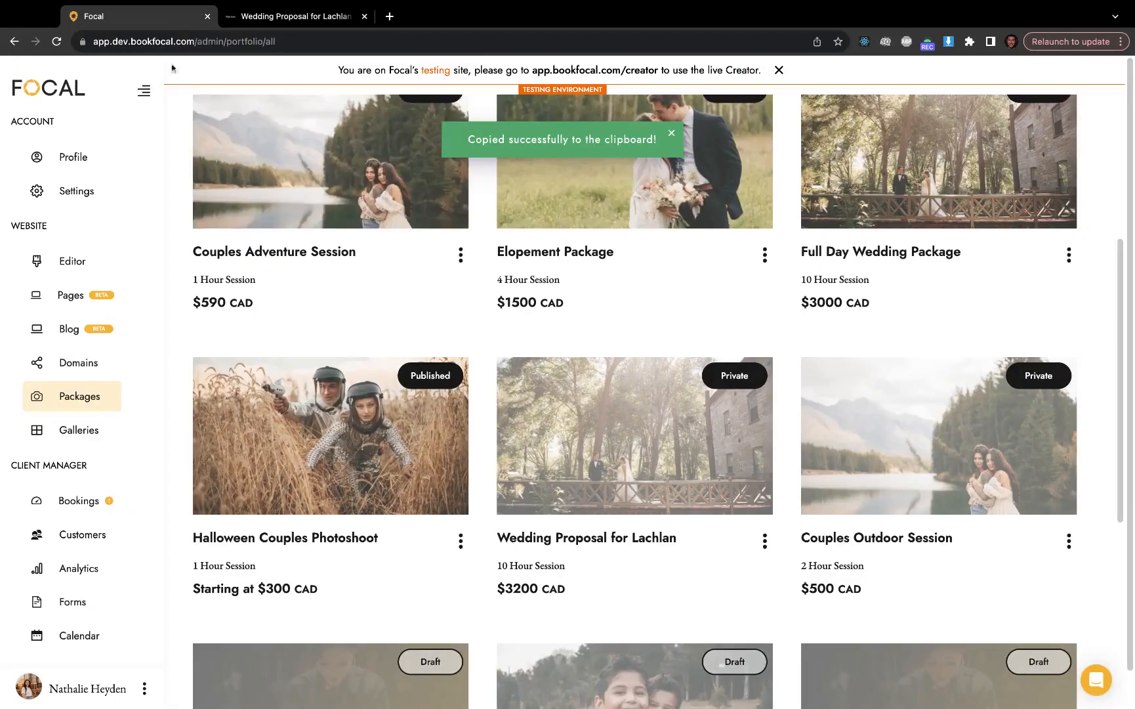
left_click(118, 393)
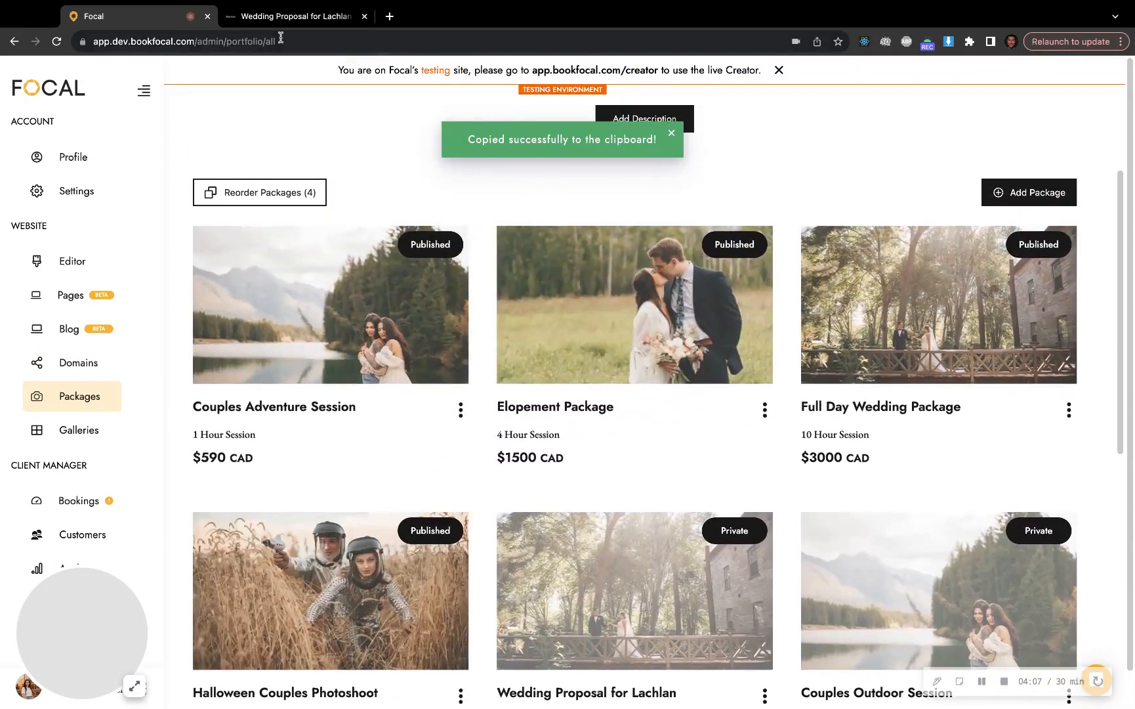
left_click(300, 20)
scroll(718, 462, "down", 8)
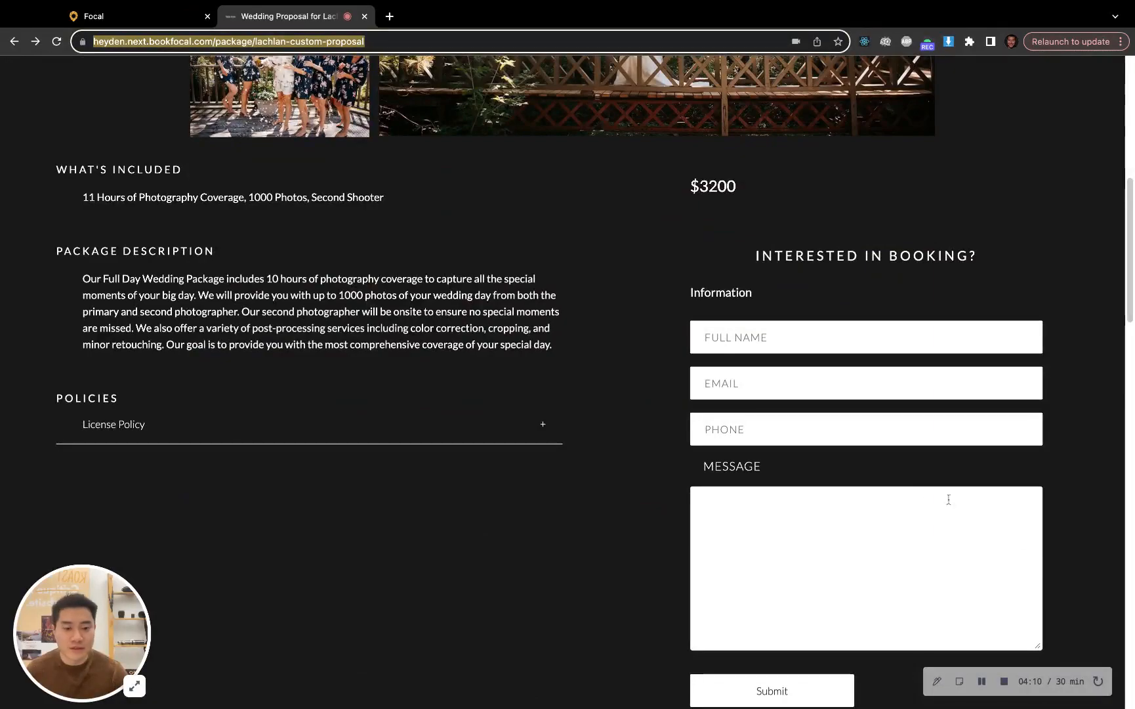
Start a new booking in Focal, add the custom wedding proposal package to its client portal and open the date and time picker
left_click(135, 18)
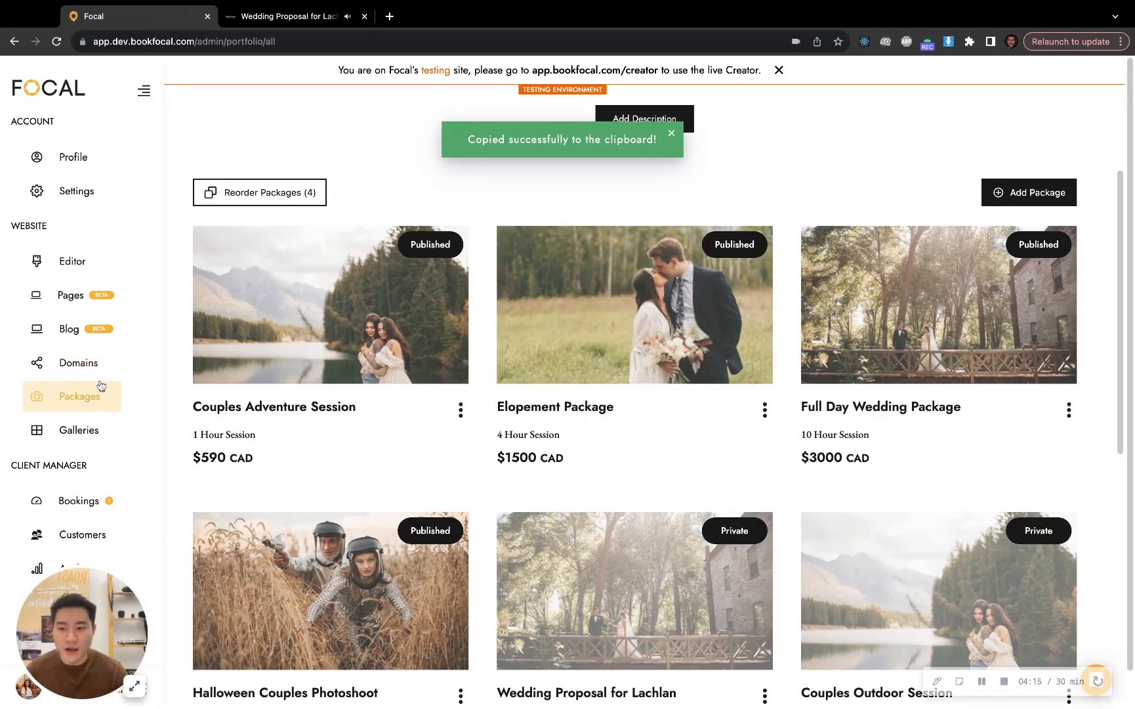
scroll(107, 407, "down", 1)
left_click(105, 499)
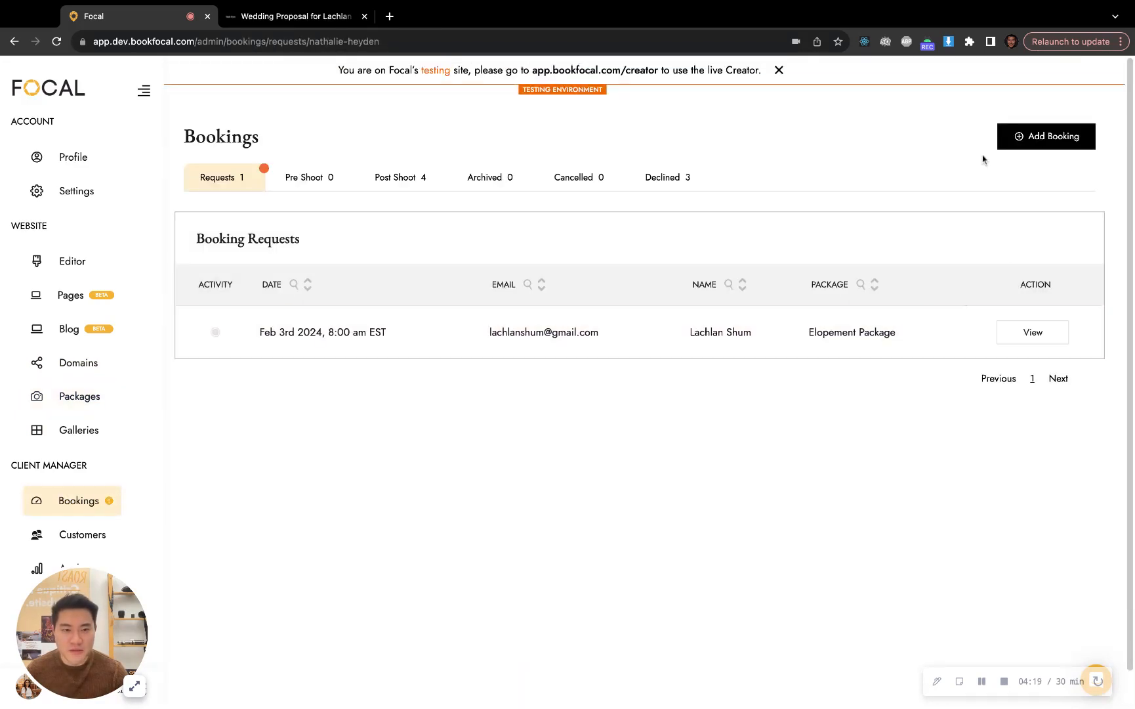
left_click(1076, 142)
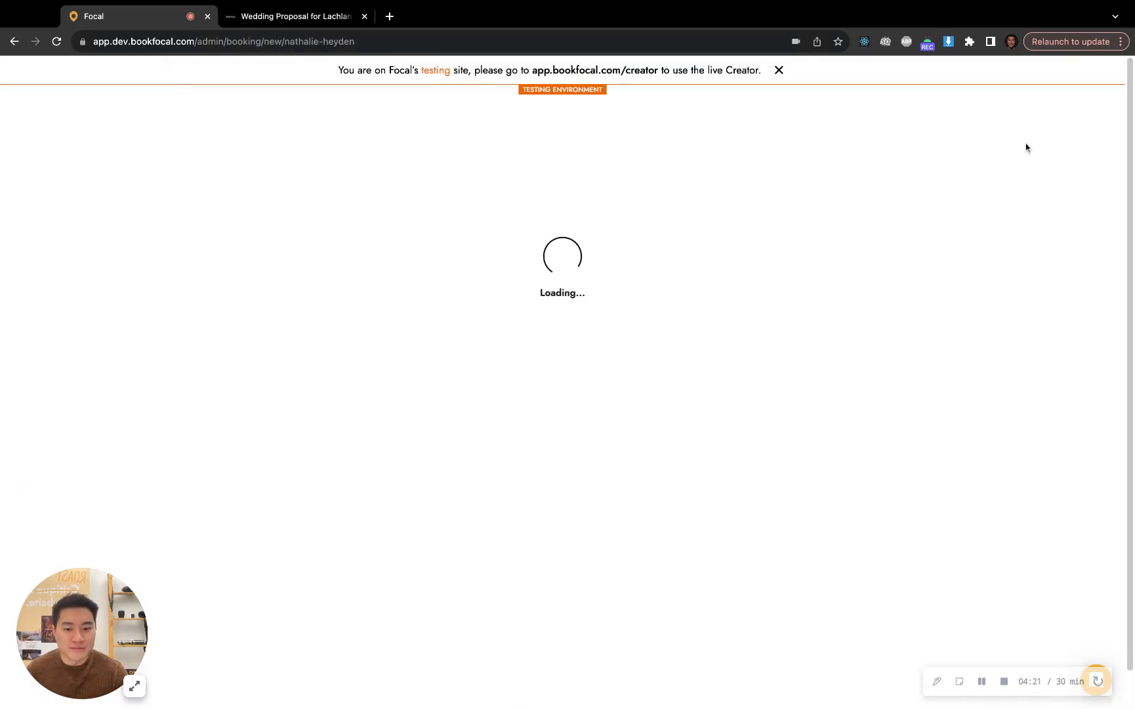
left_click(970, 223)
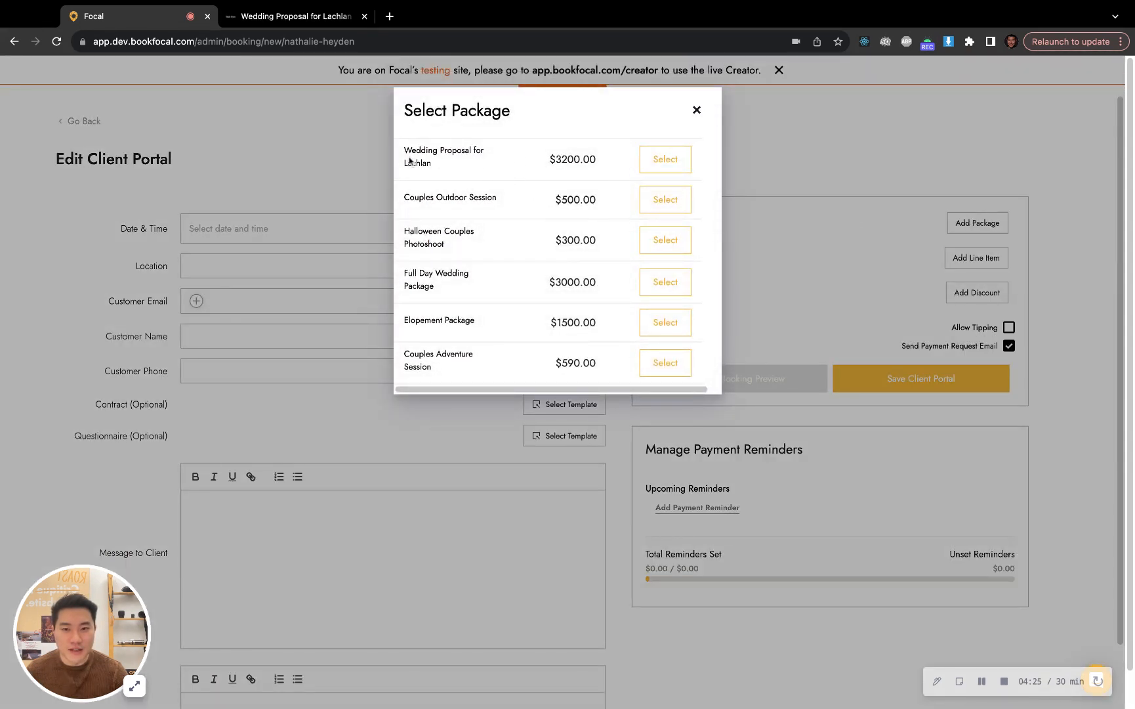
left_click(648, 171)
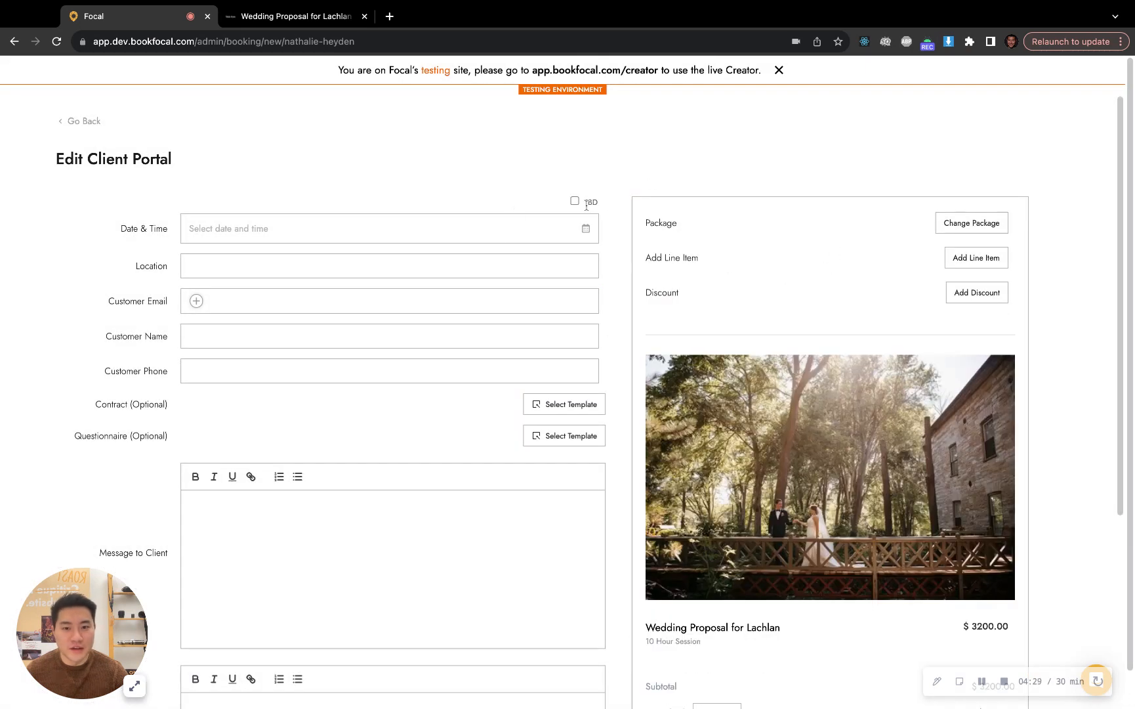
left_click(582, 230)
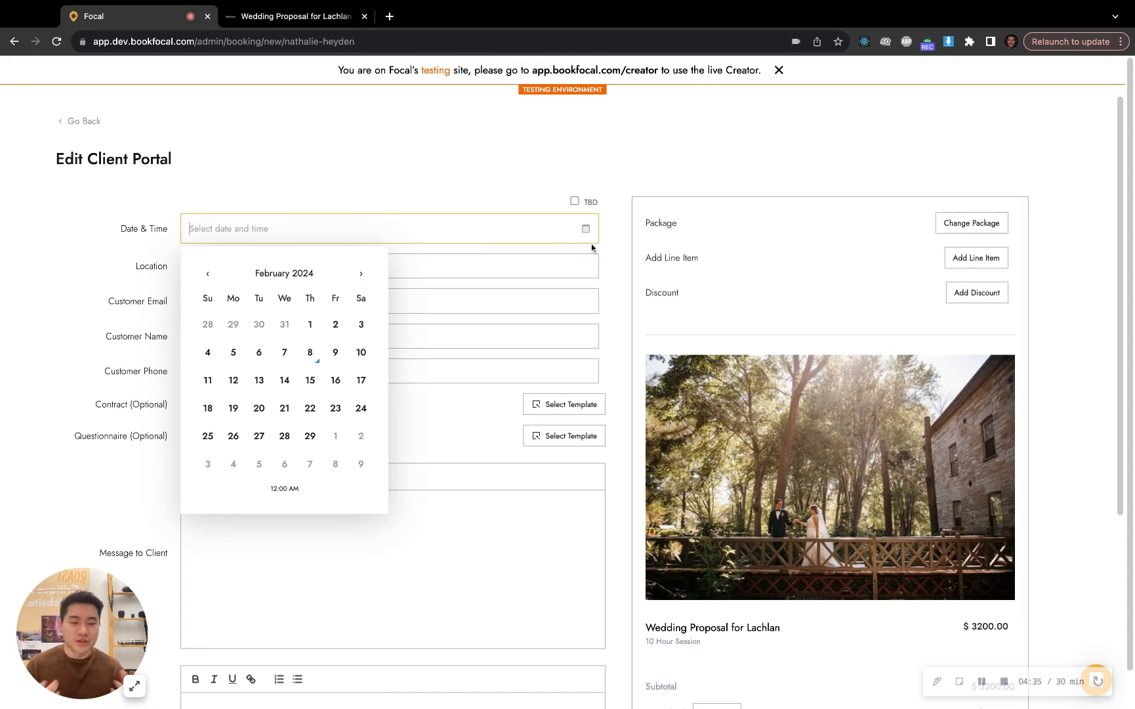
Return to the public proposal page and look through its gallery photos, package description, policies and inquiry form
left_click(250, 9)
scroll(669, 329, "up", 8)
scroll(727, 364, "down", 3)
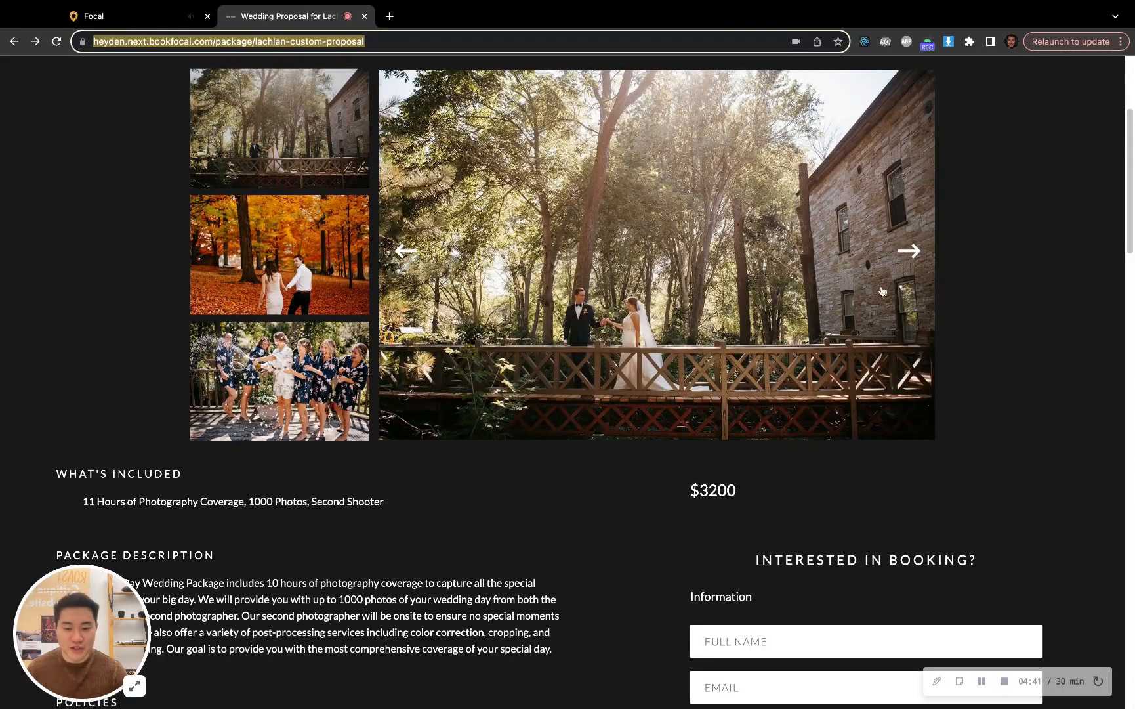
scroll(821, 295, "up", 1)
left_click(908, 266)
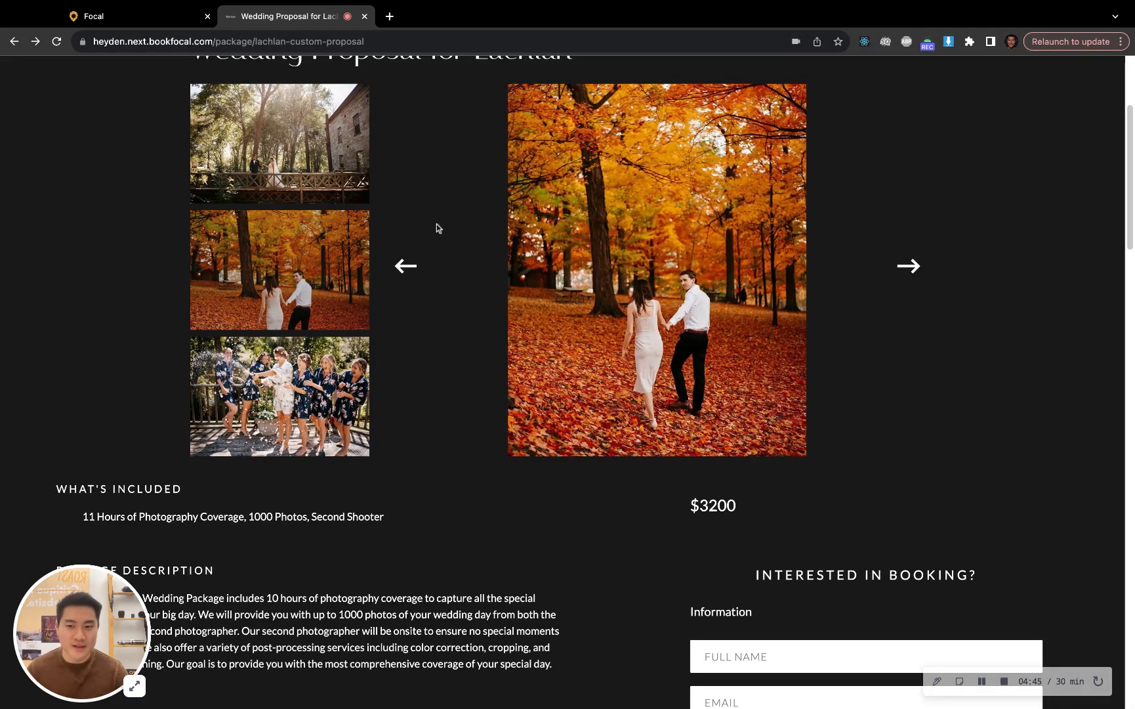
left_click(357, 404)
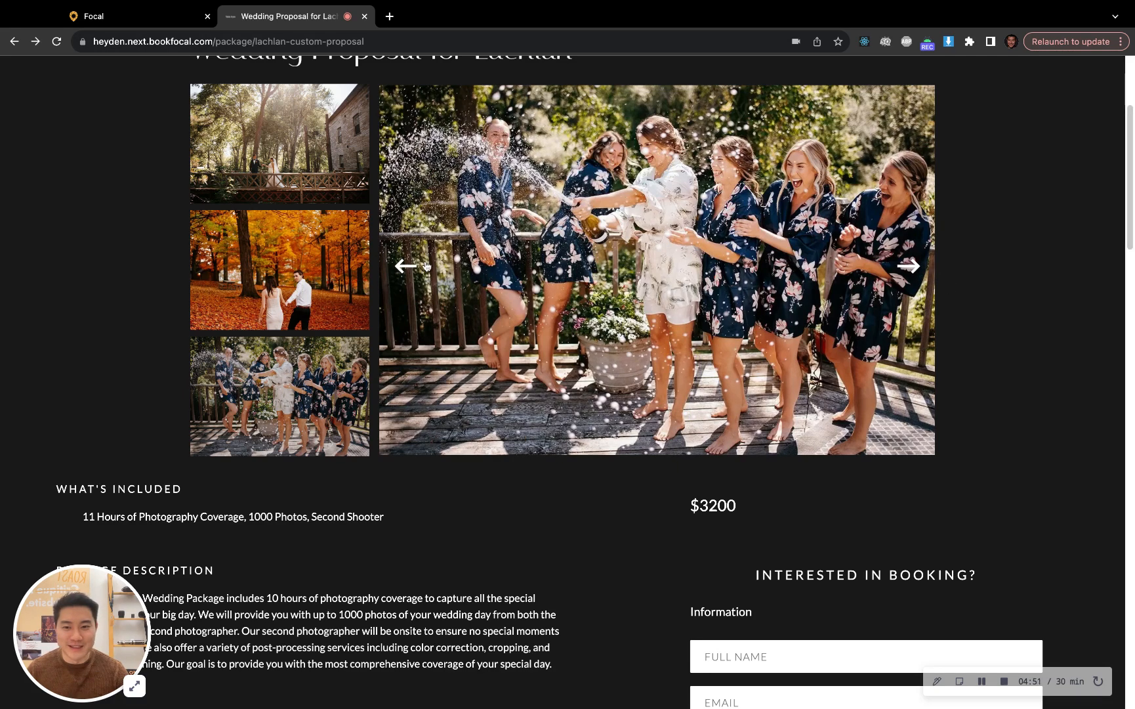
scroll(407, 369, "down", 3)
scroll(367, 355, "up", 2)
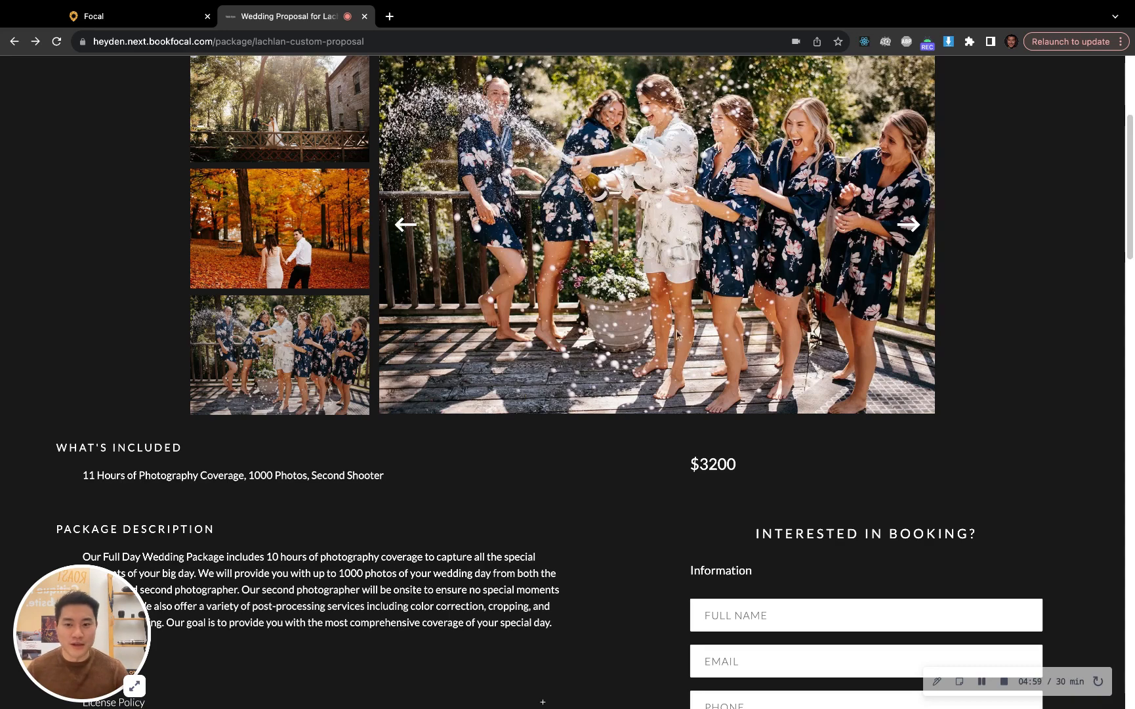
scroll(563, 428, "down", 5)
scroll(567, 446, "up", 3)
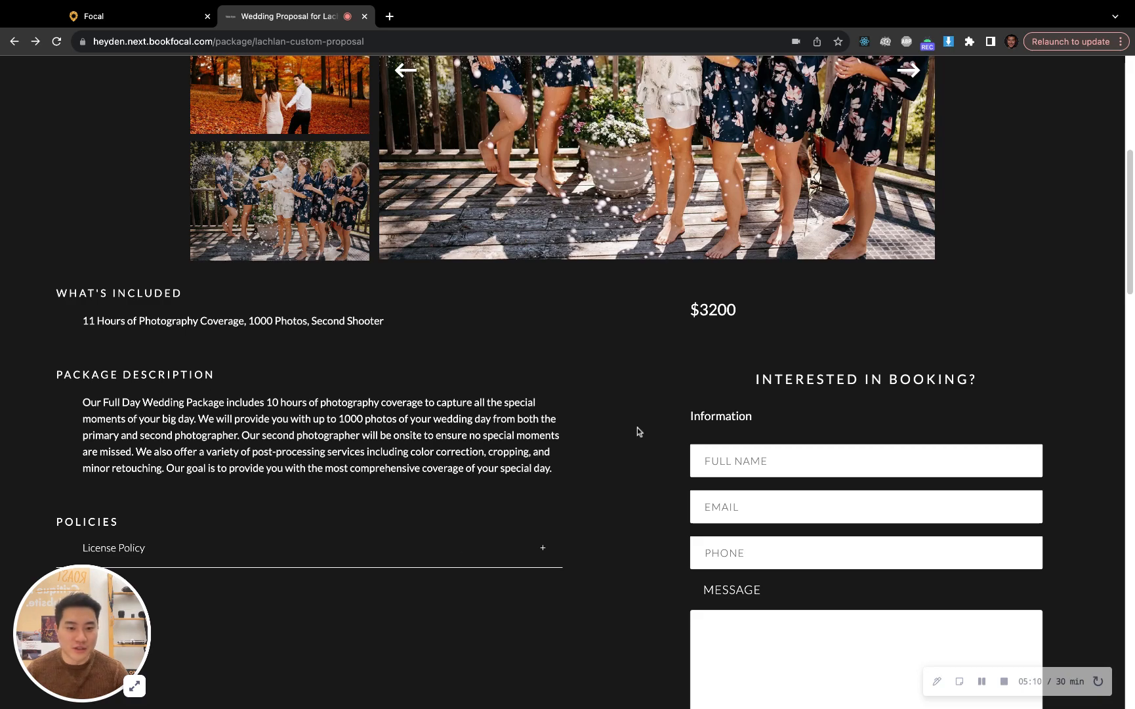
Read the package description on the public proposal page, checking the stated hours of photography coverage
scroll(392, 372, "down", 5)
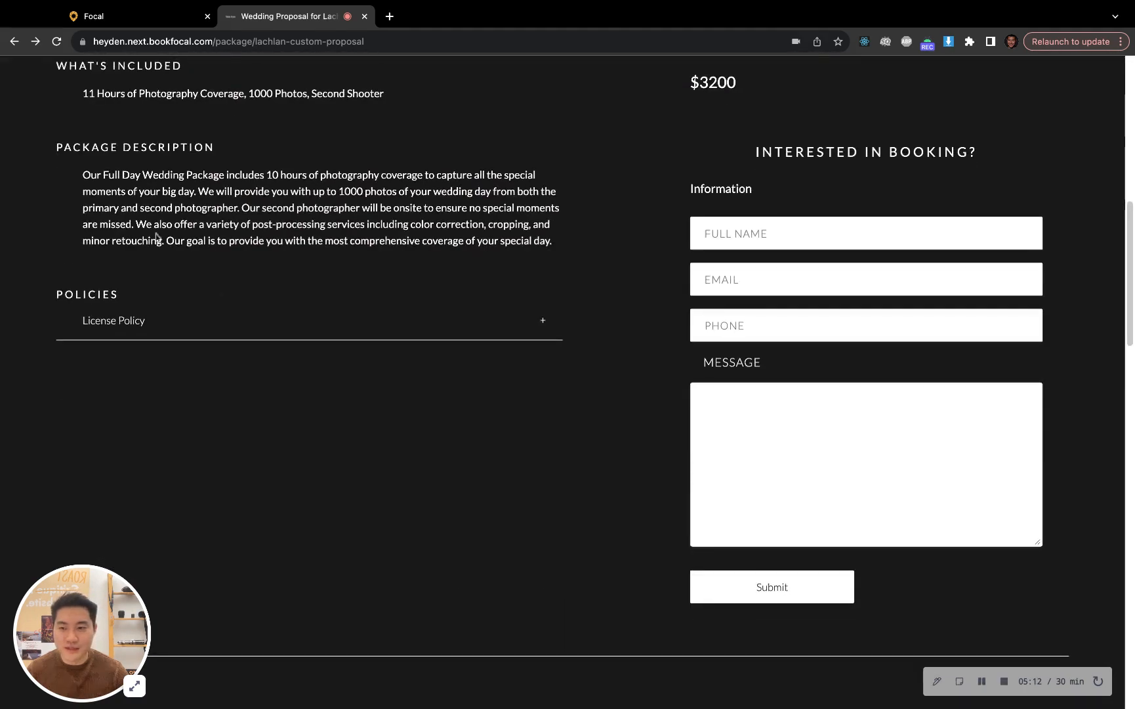
left_click_drag(263, 191, 397, 210)
left_click(397, 229)
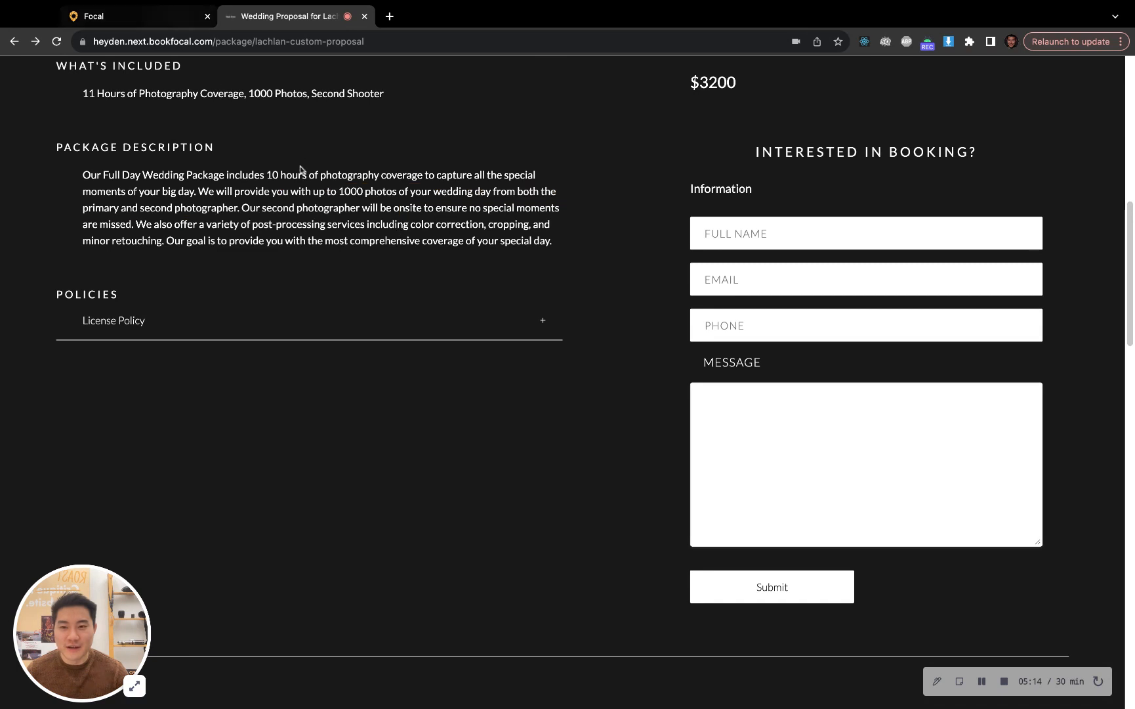
left_click_drag(311, 191, 230, 166)
left_click(315, 195)
Switch back to Focal and leave the new client booking, discarding its unsaved data
left_click(158, 18)
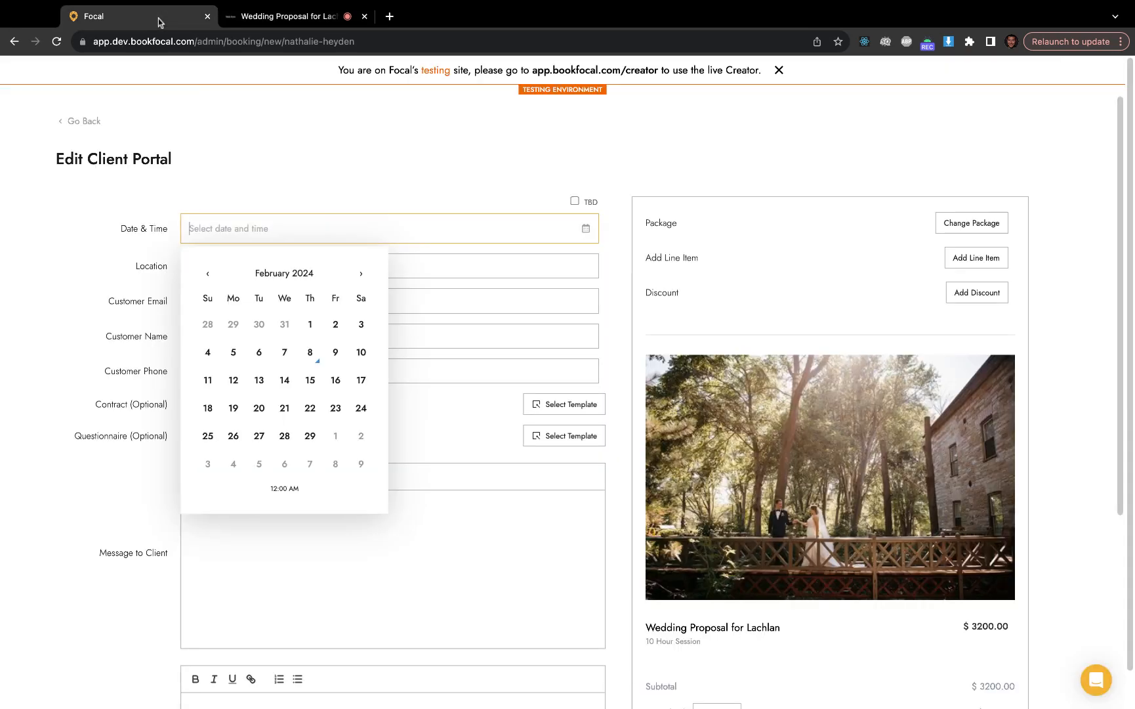
left_click(464, 193)
left_click(108, 124)
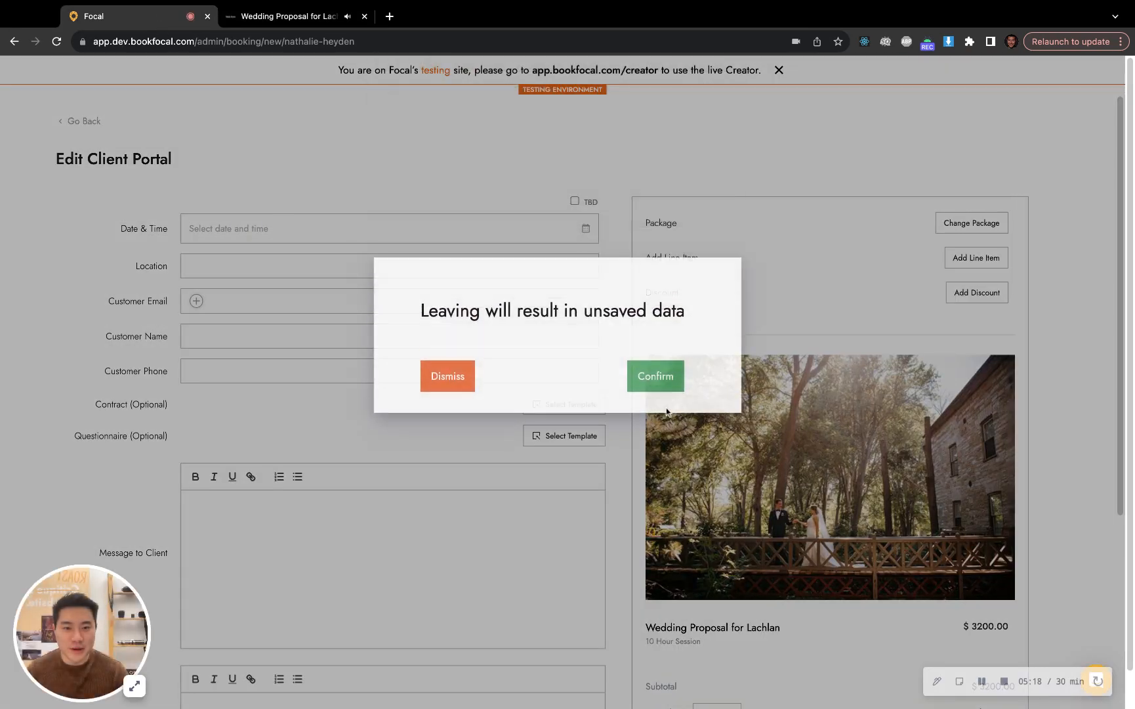
left_click(655, 416)
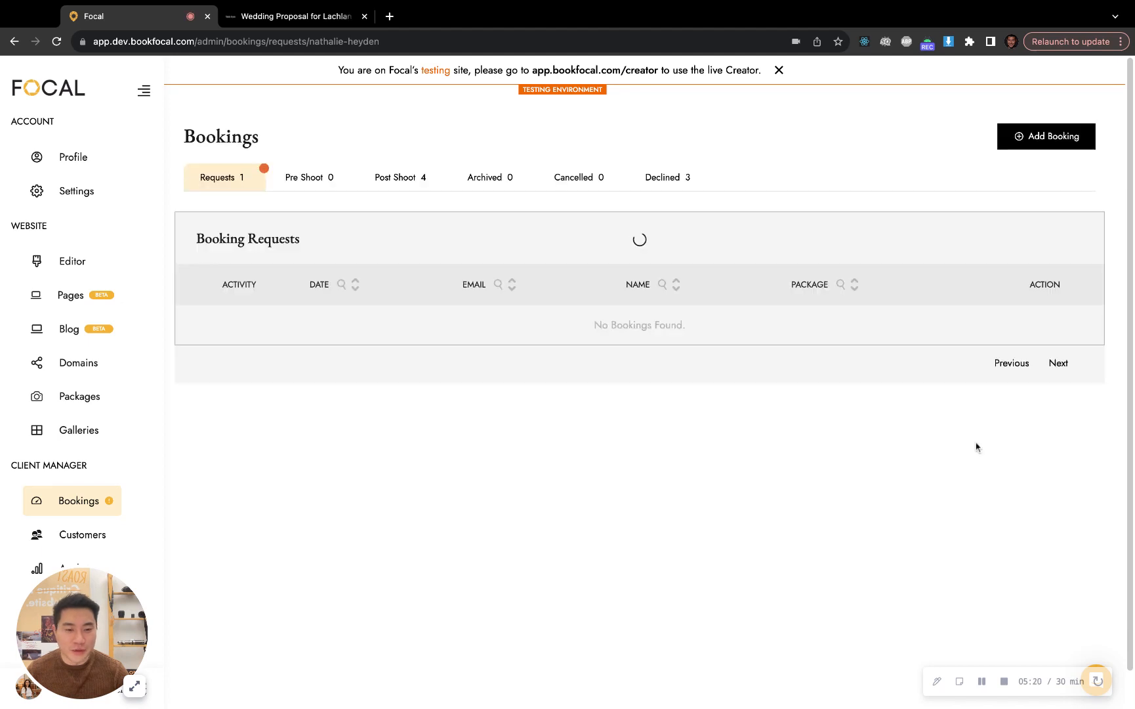
Open the private wedding proposal from the packages list for editing
left_click(80, 395)
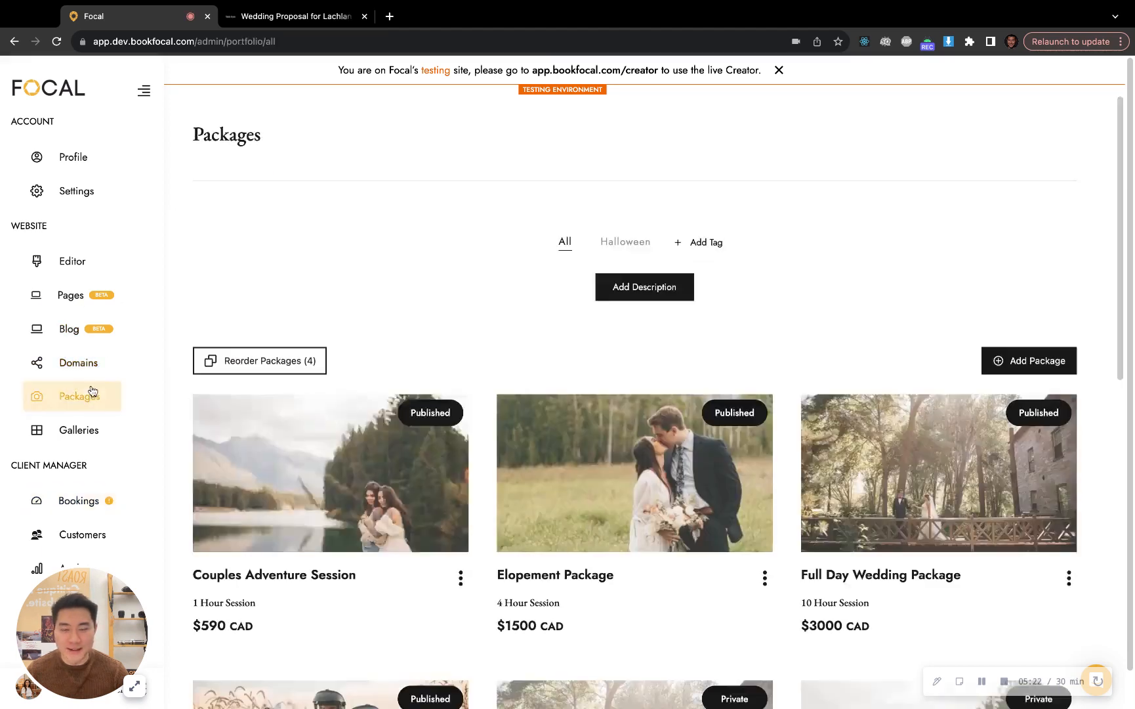
scroll(882, 478, "down", 1)
scroll(883, 478, "down", 2)
left_click(632, 569)
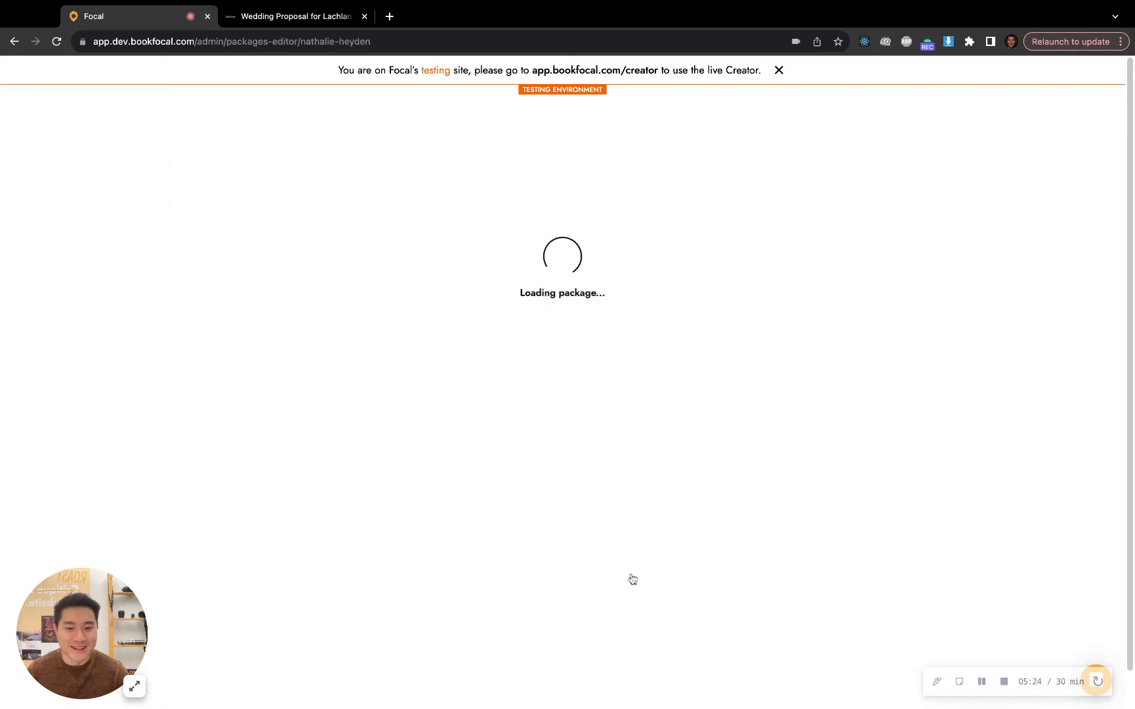
Regenerate the wedding proposal's package description with the AI assistant
scroll(499, 335, "down", 12)
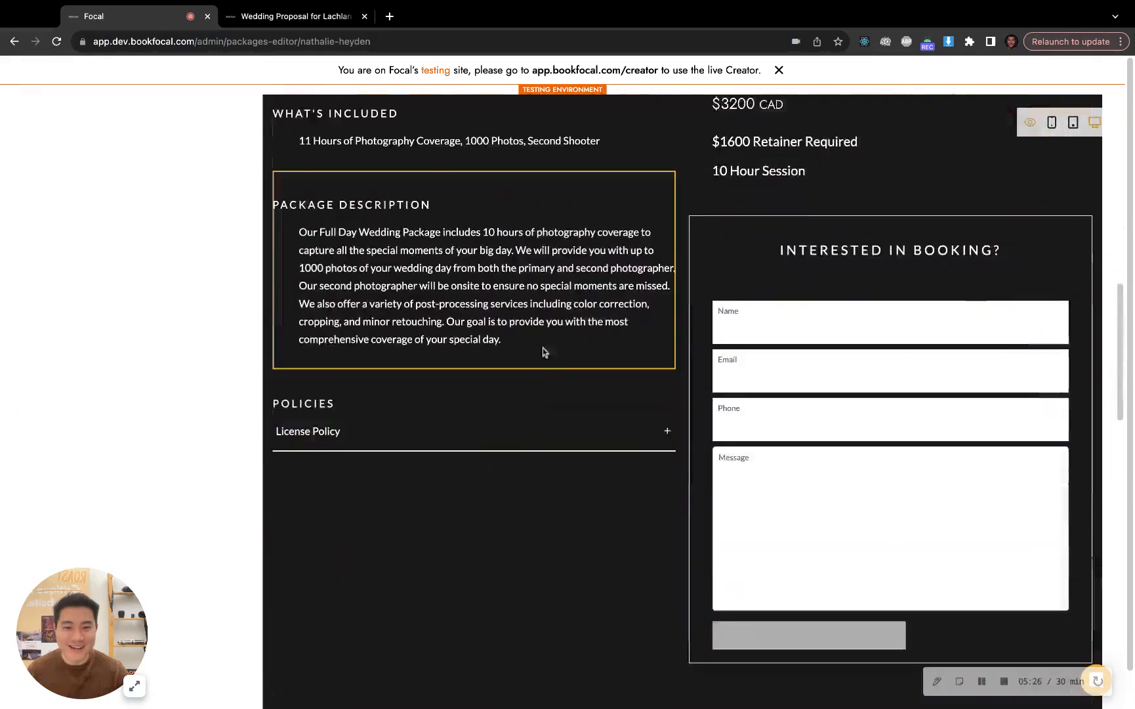
scroll(237, 358, "up", 4)
scroll(236, 358, "up", 5)
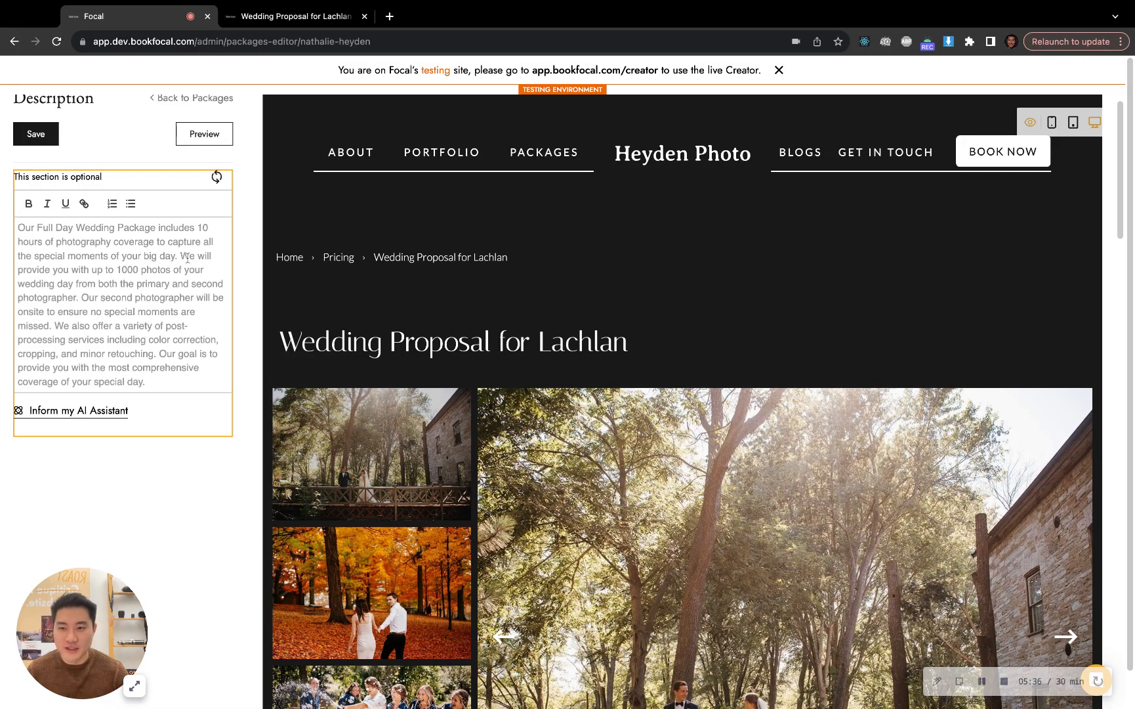
scroll(385, 455, "down", 6)
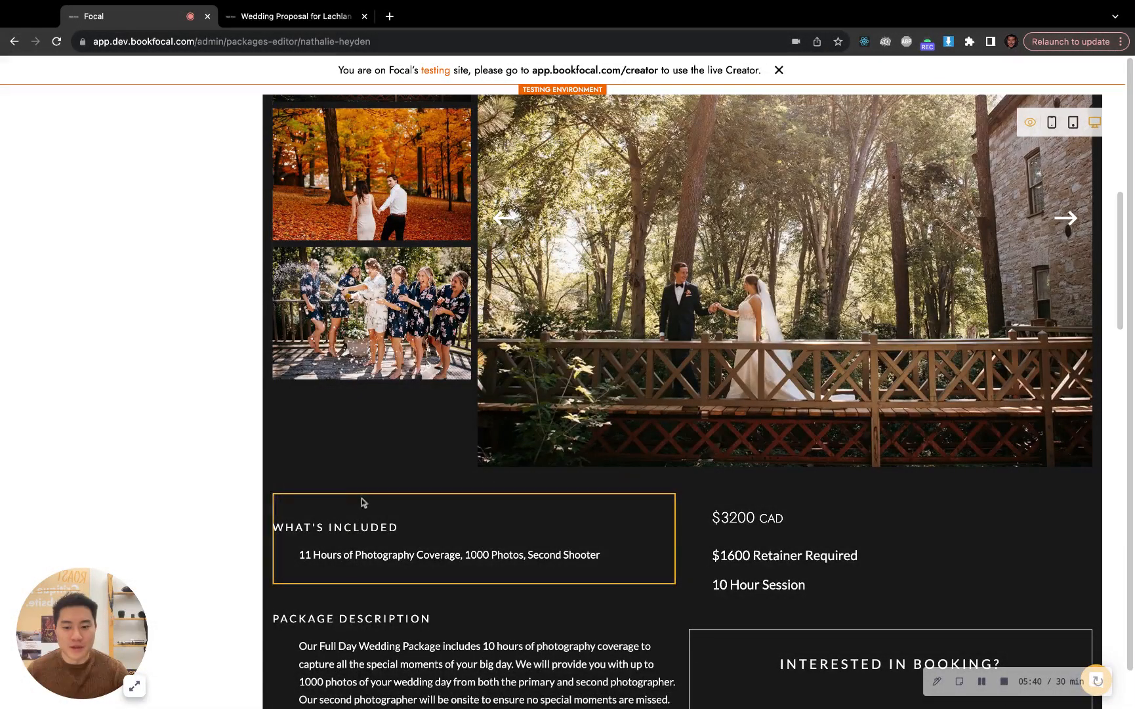
scroll(228, 461, "up", 5)
scroll(221, 440, "up", 2)
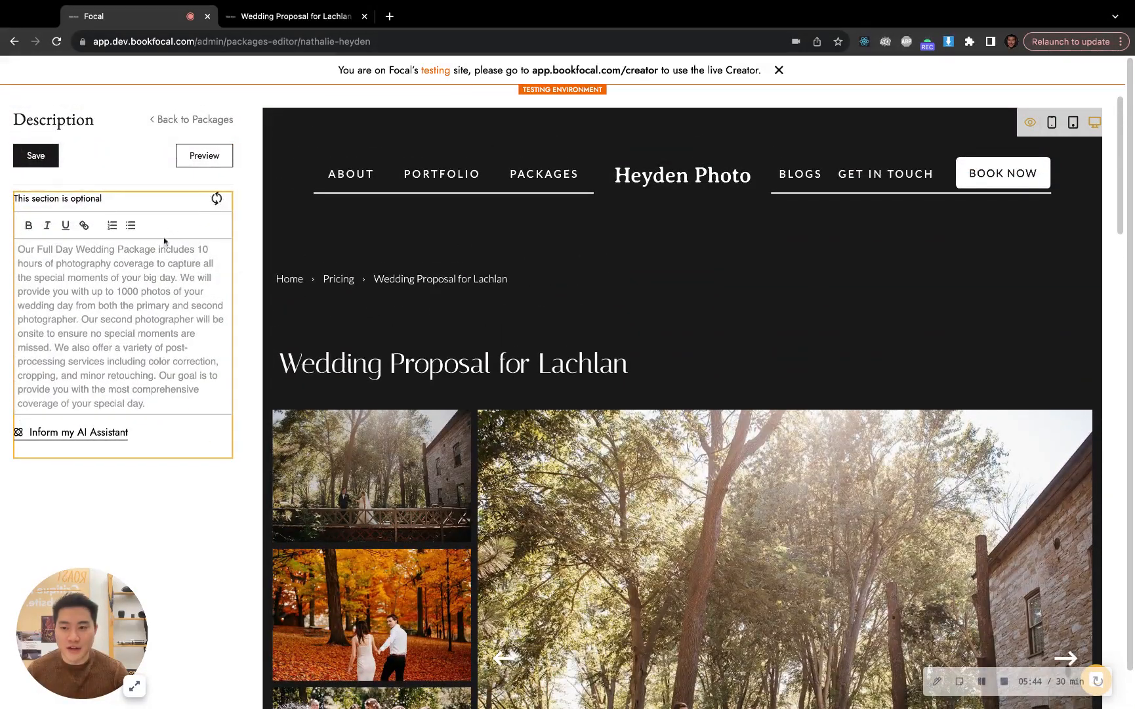
scroll(418, 482, "down", 10)
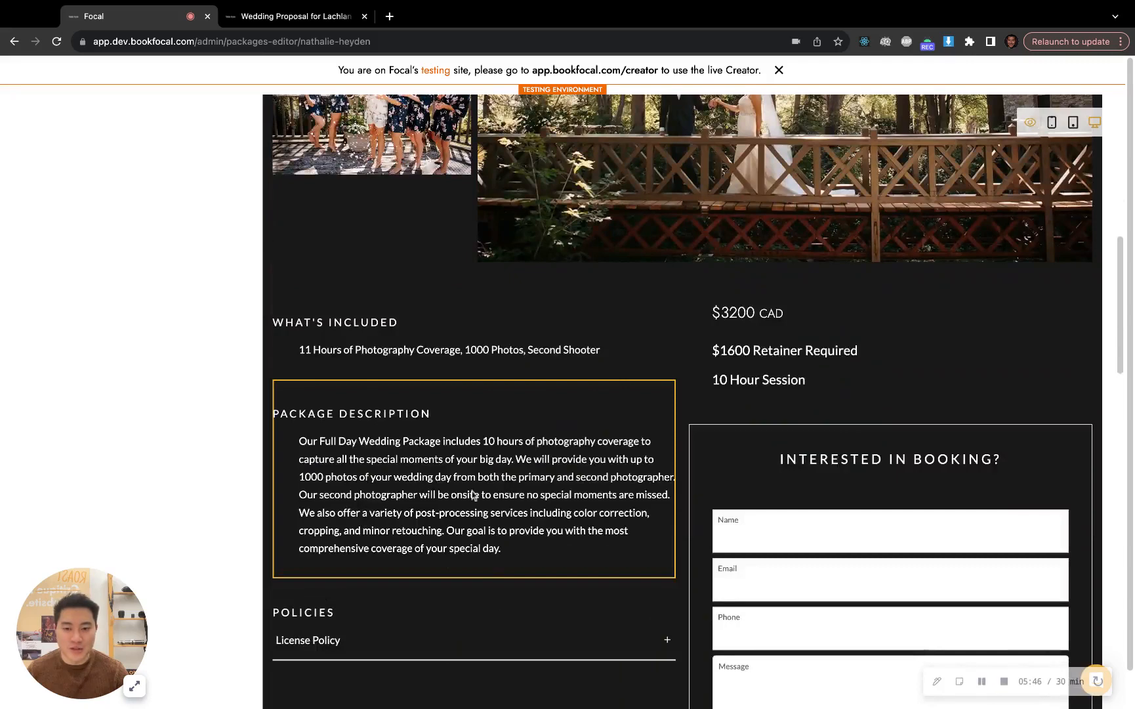
scroll(468, 482, "up", 3)
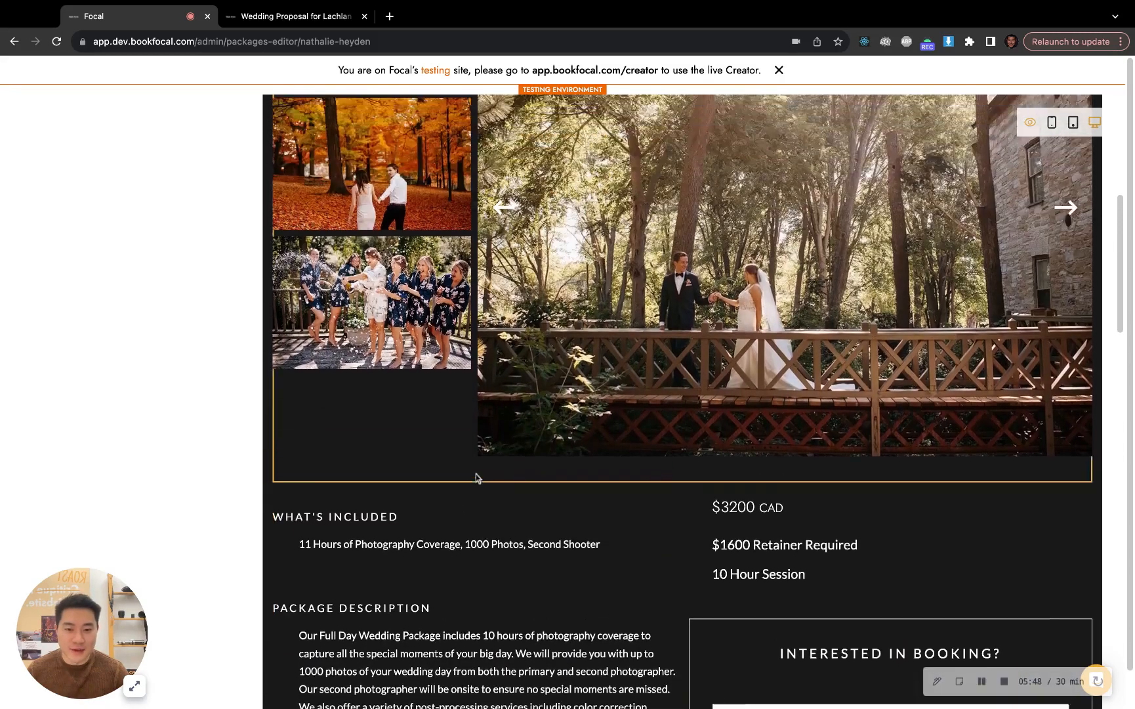
scroll(477, 478, "up", 7)
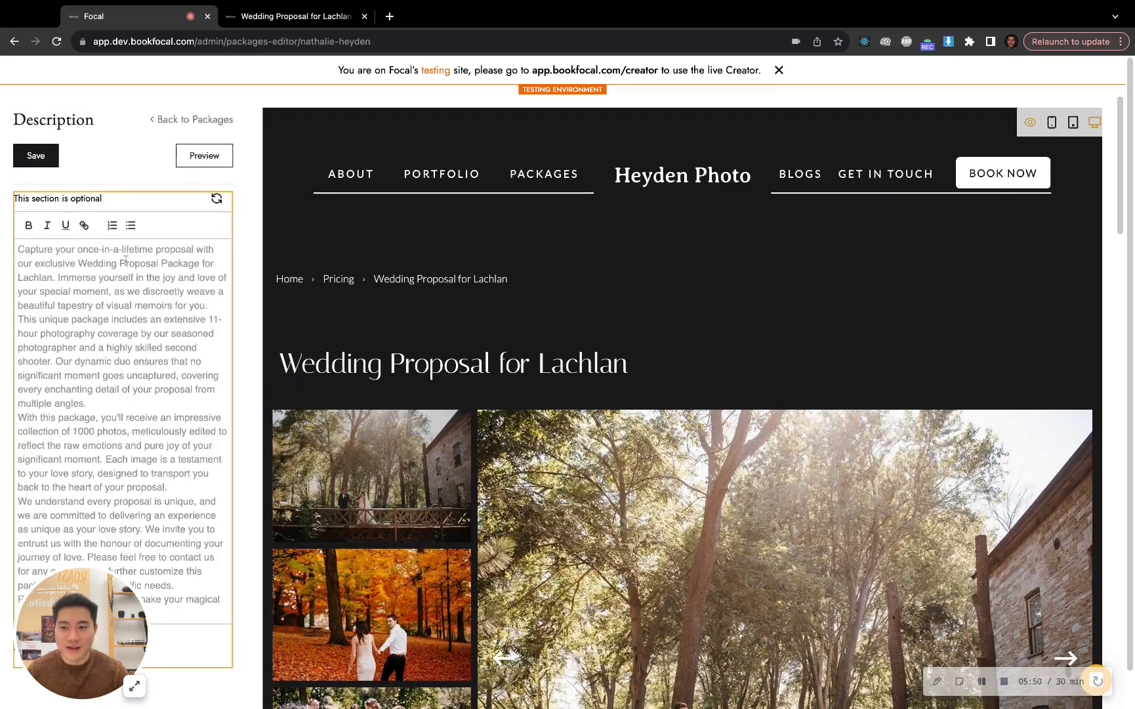
Check the AI-written description in the package preview, including its 11-hour photography coverage, and save the package
scroll(309, 360, "down", 10)
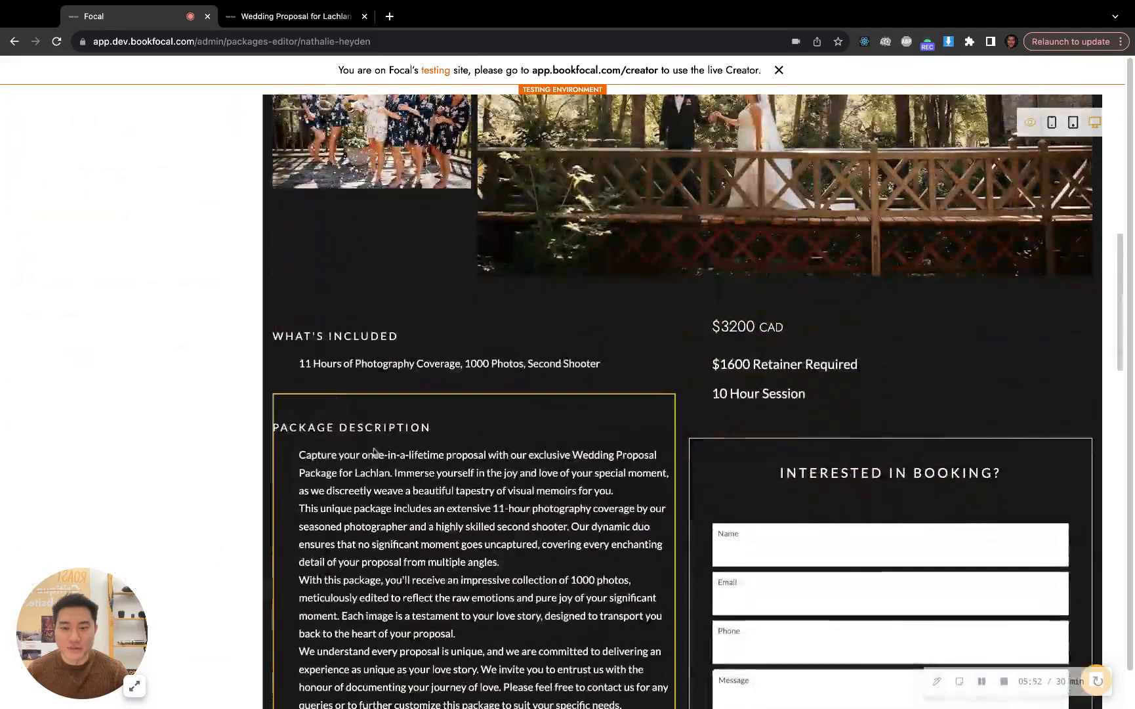
scroll(415, 454, "down", 1)
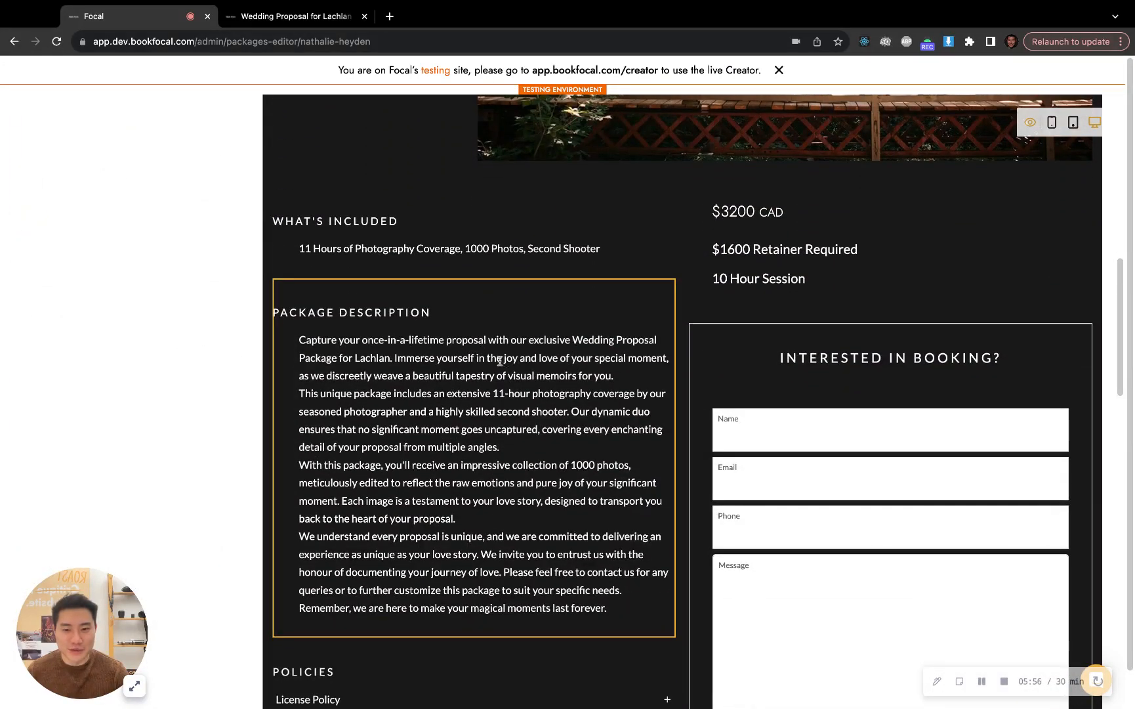
left_click_drag(496, 394, 624, 394)
scroll(463, 431, "down", 1)
scroll(463, 430, "up", 4)
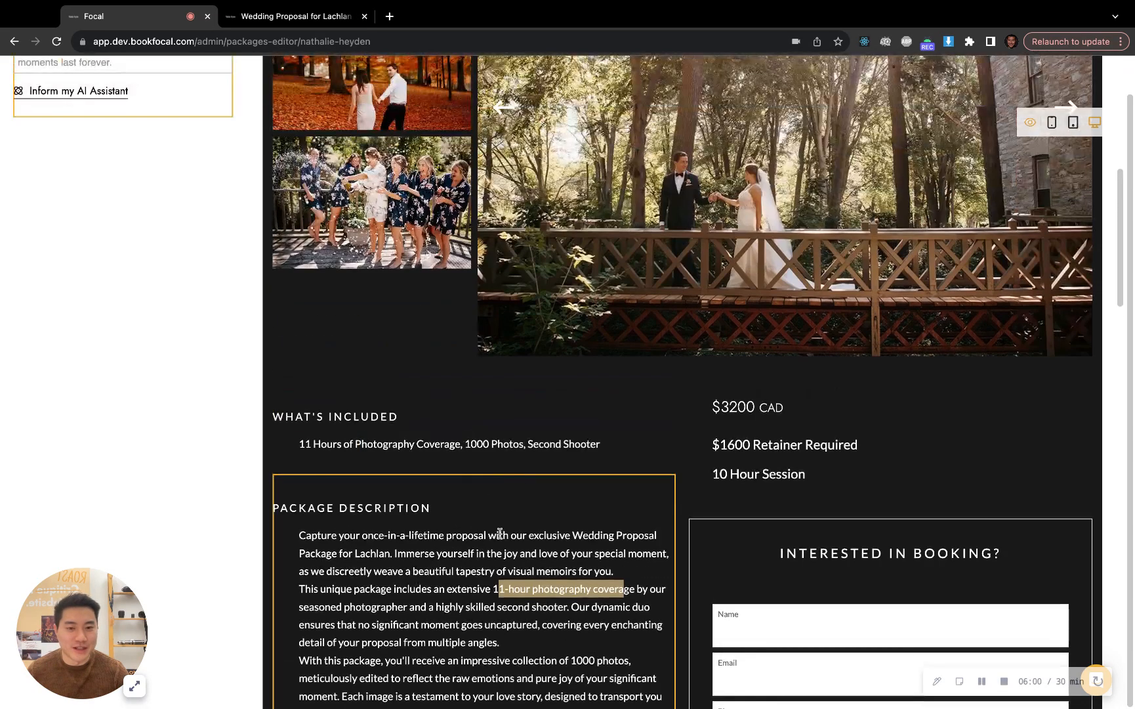
scroll(602, 533, "up", 7)
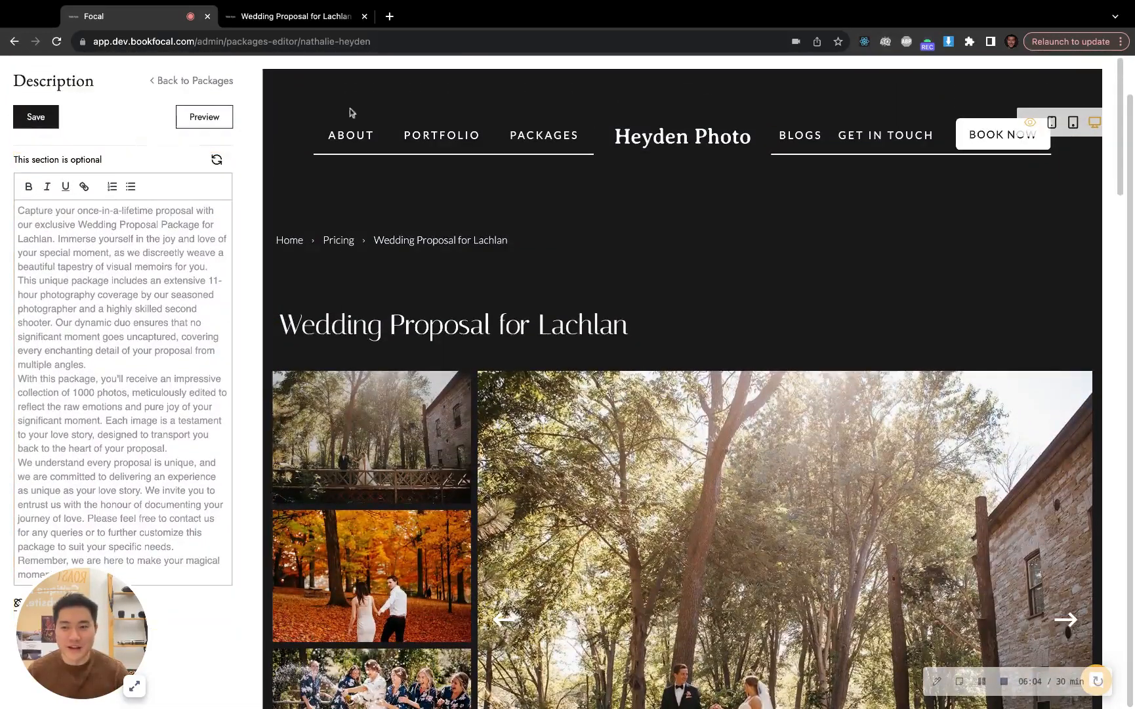
Reload the public proposal page and compare the new package description with the included 11 hours of coverage
left_click(289, 15)
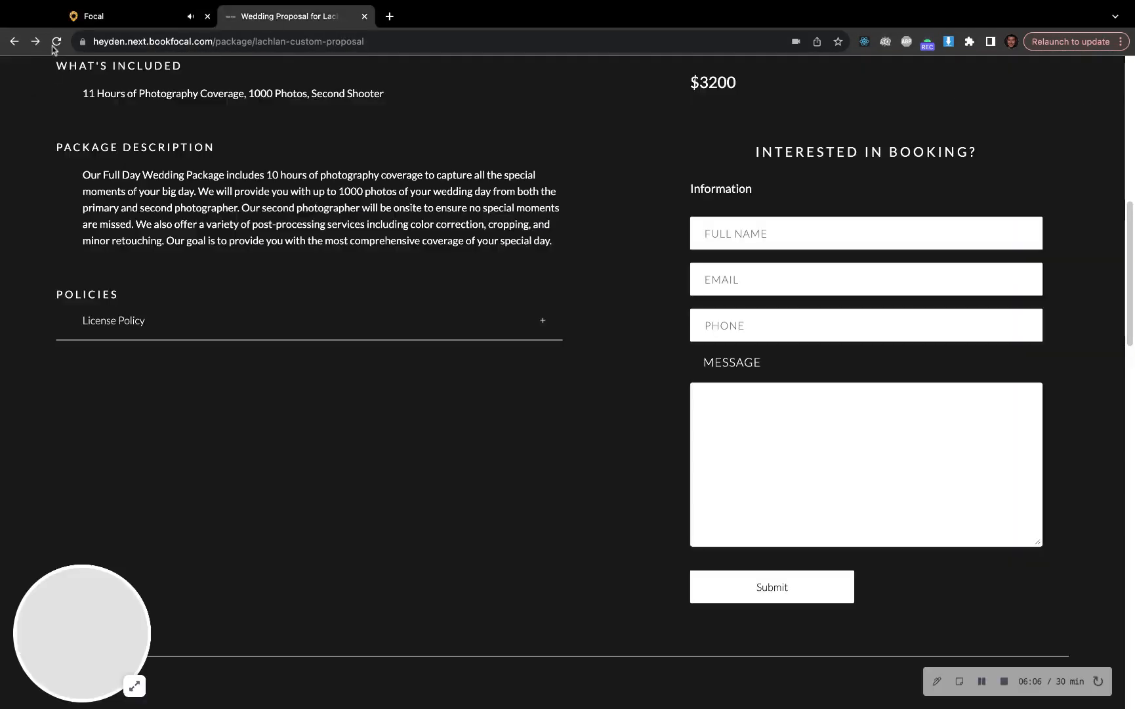
left_click(56, 41)
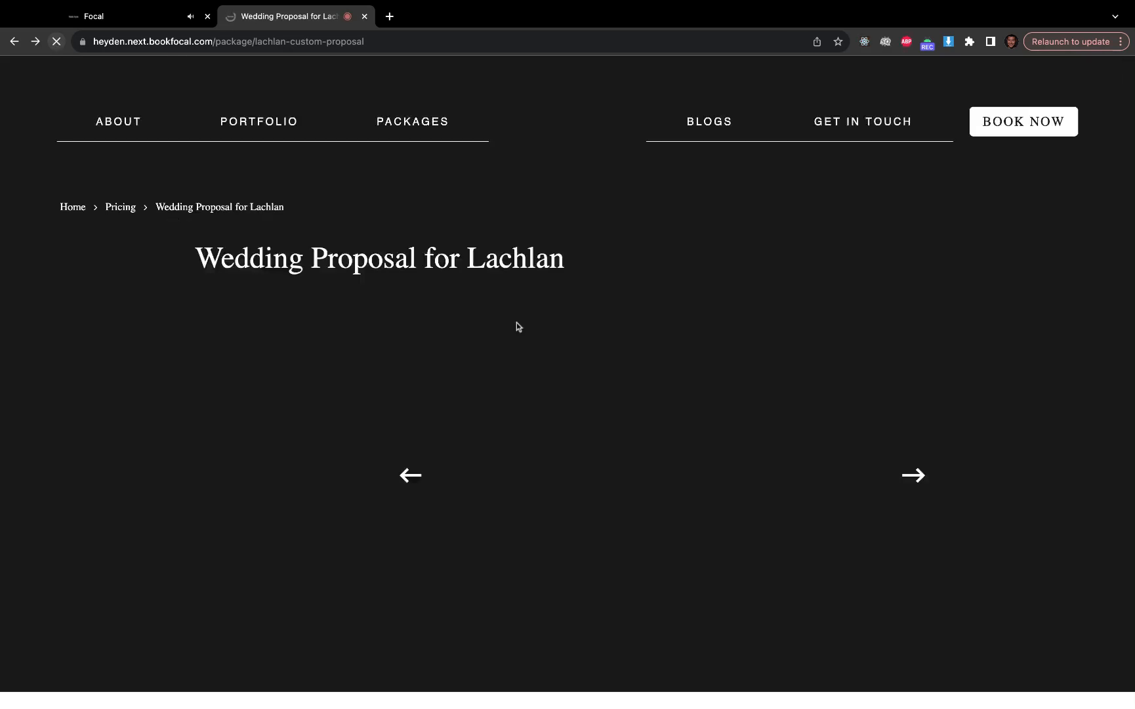
left_click_drag(78, 176, 380, 255)
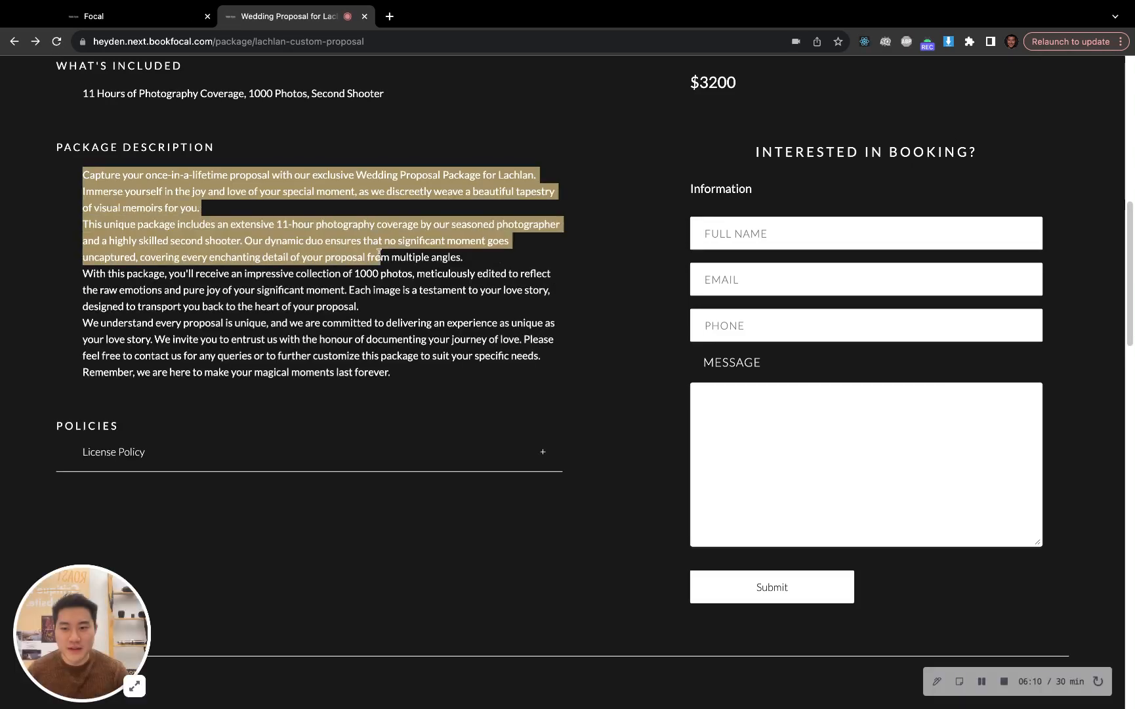
left_click(385, 234)
left_click_drag(281, 225, 389, 241)
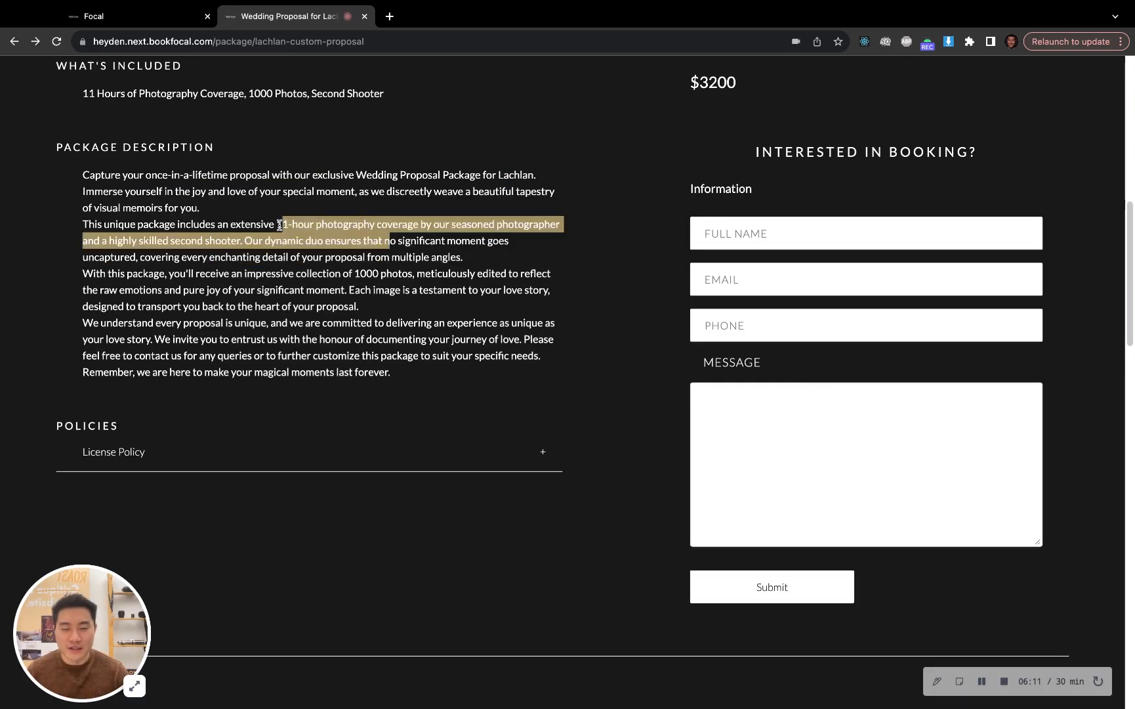
left_click(126, 101)
double_click(111, 93)
scroll(118, 98, "up", 6)
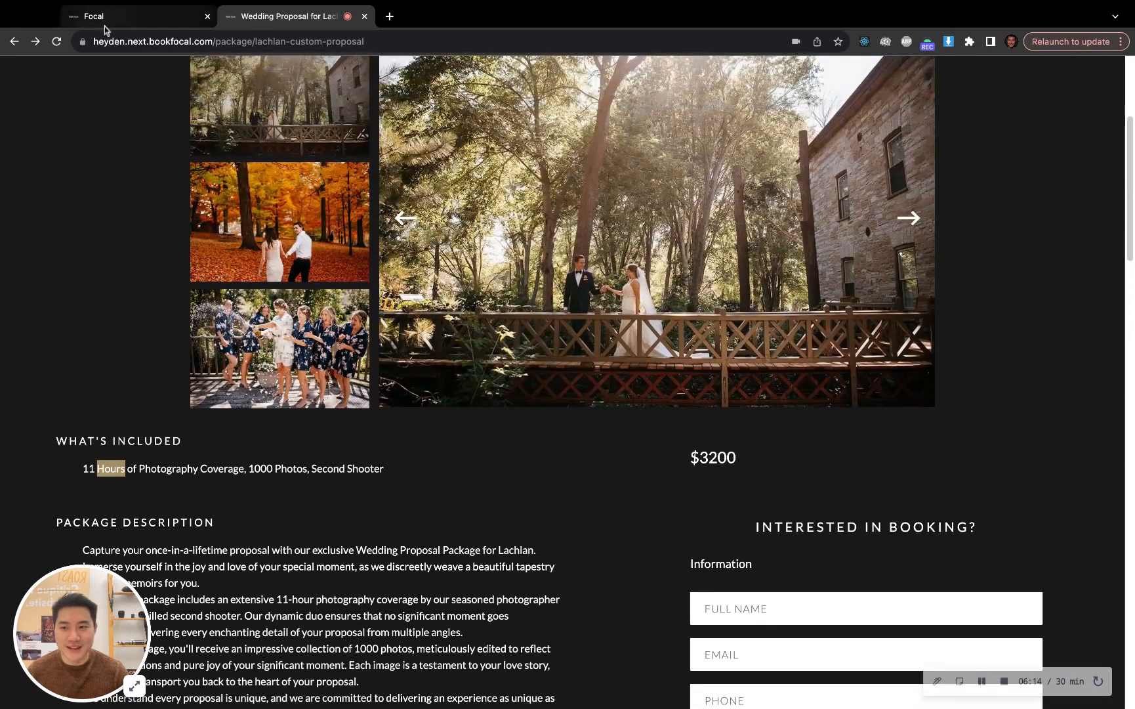
Return to Focal, leave the package editor and open the booking requests
left_click(154, 14)
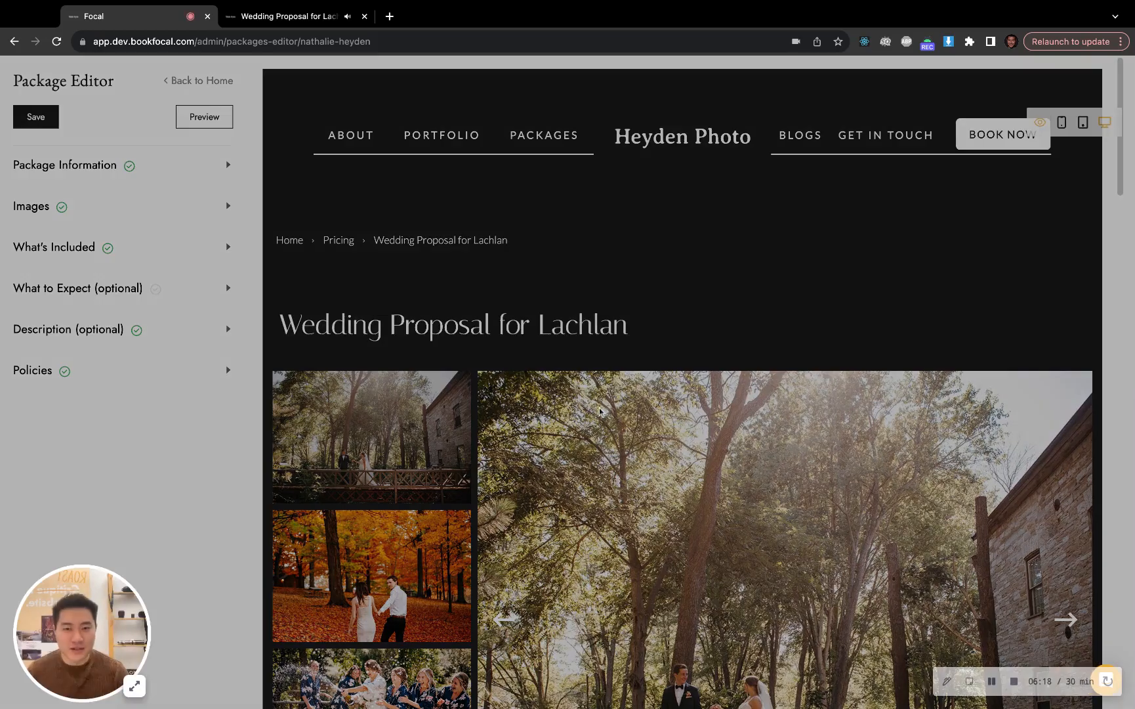
left_click(646, 432)
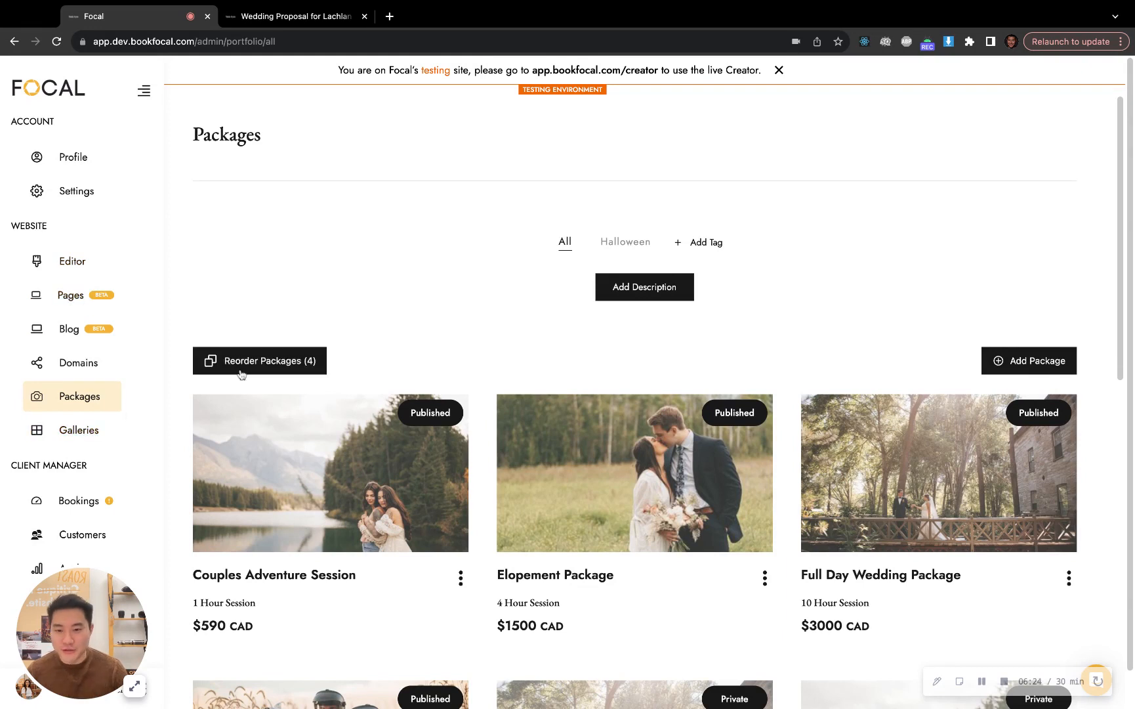
left_click(116, 512)
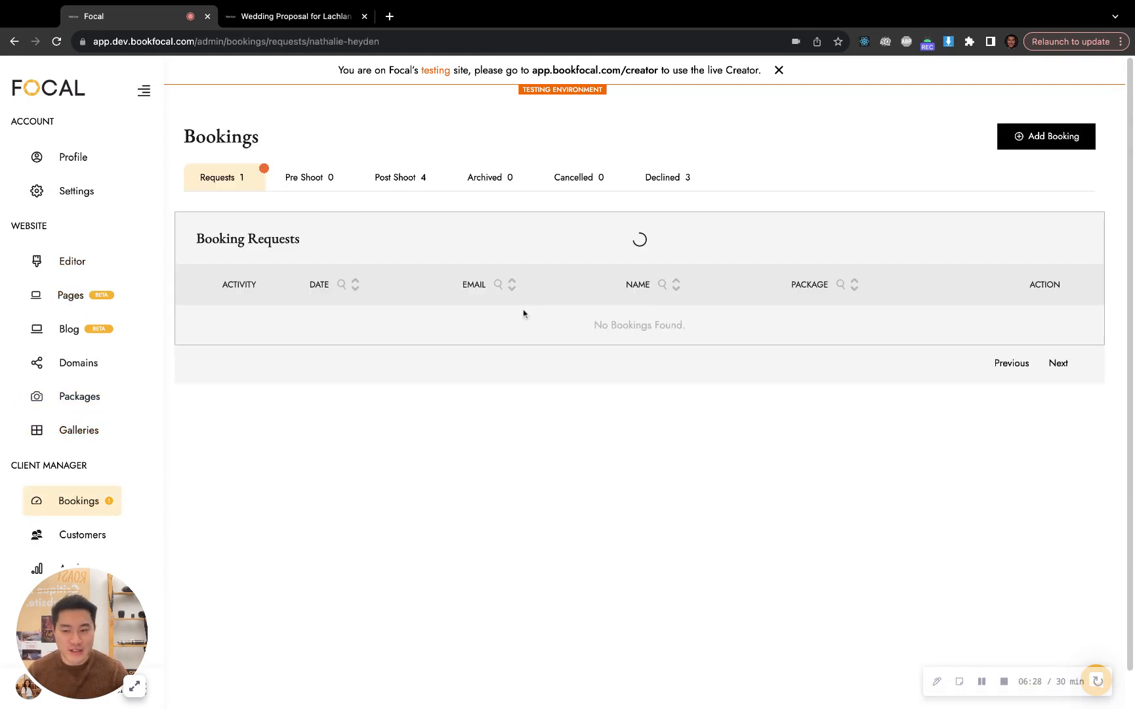
Switch to the public proposal page and look over its photos, inclusions, price and description
left_click(320, 20)
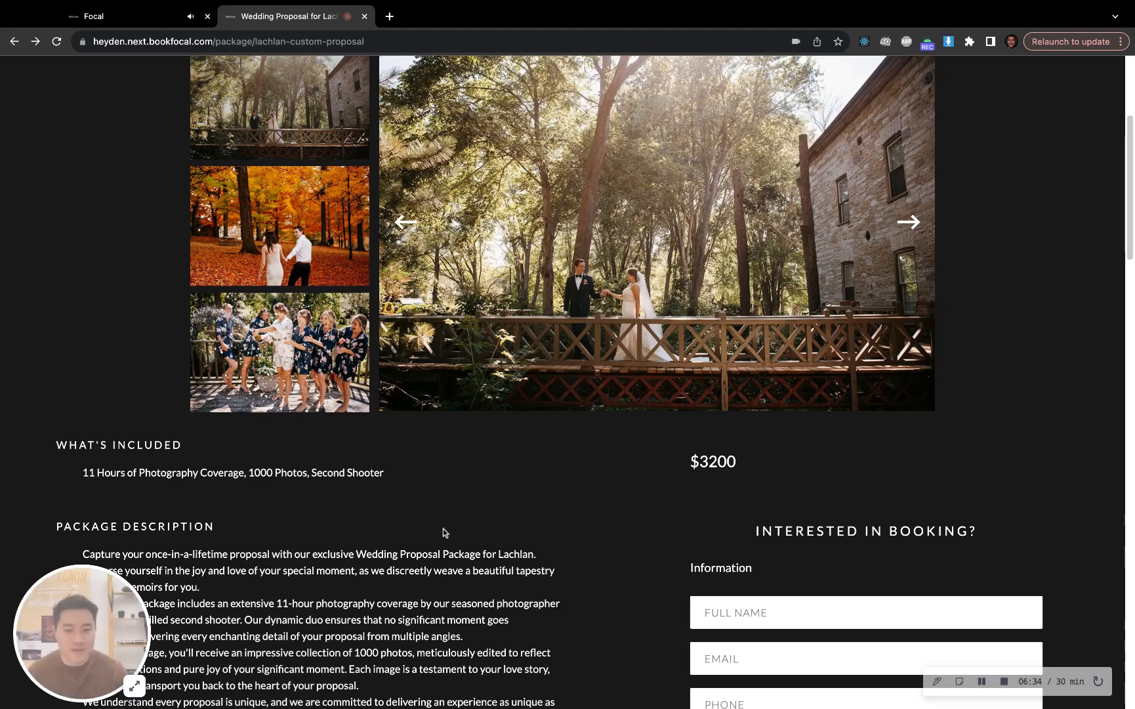
scroll(444, 532, "down", 4)
scroll(401, 471, "up", 8)
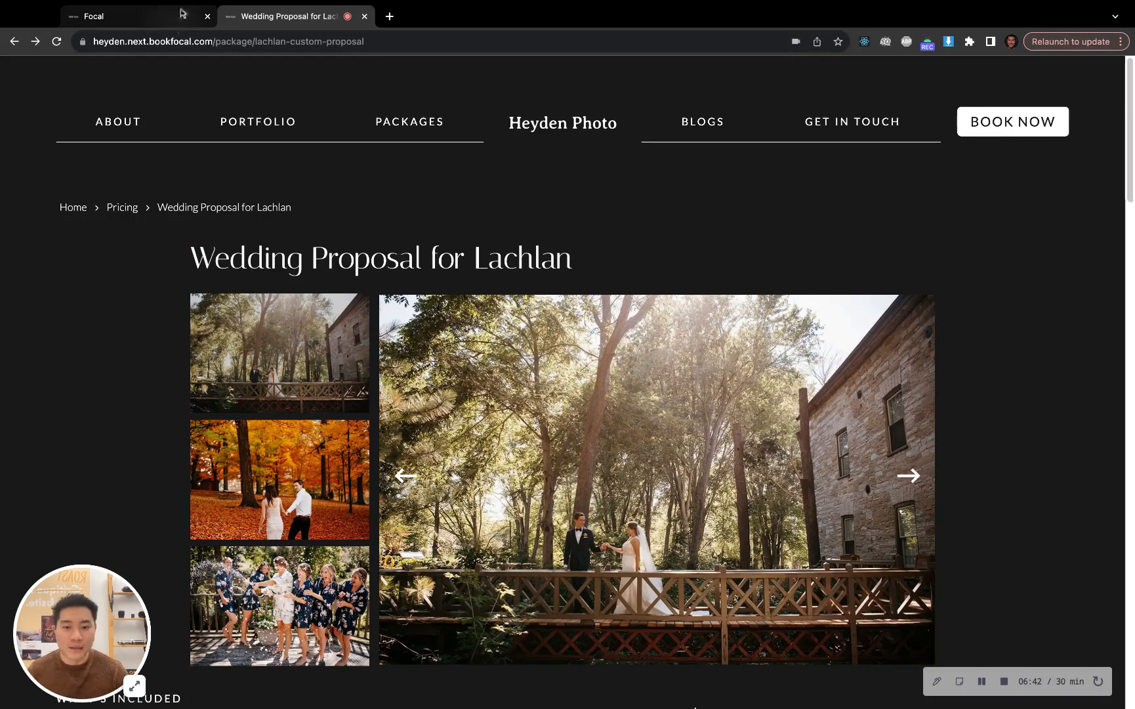
scroll(652, 348, "down", 10)
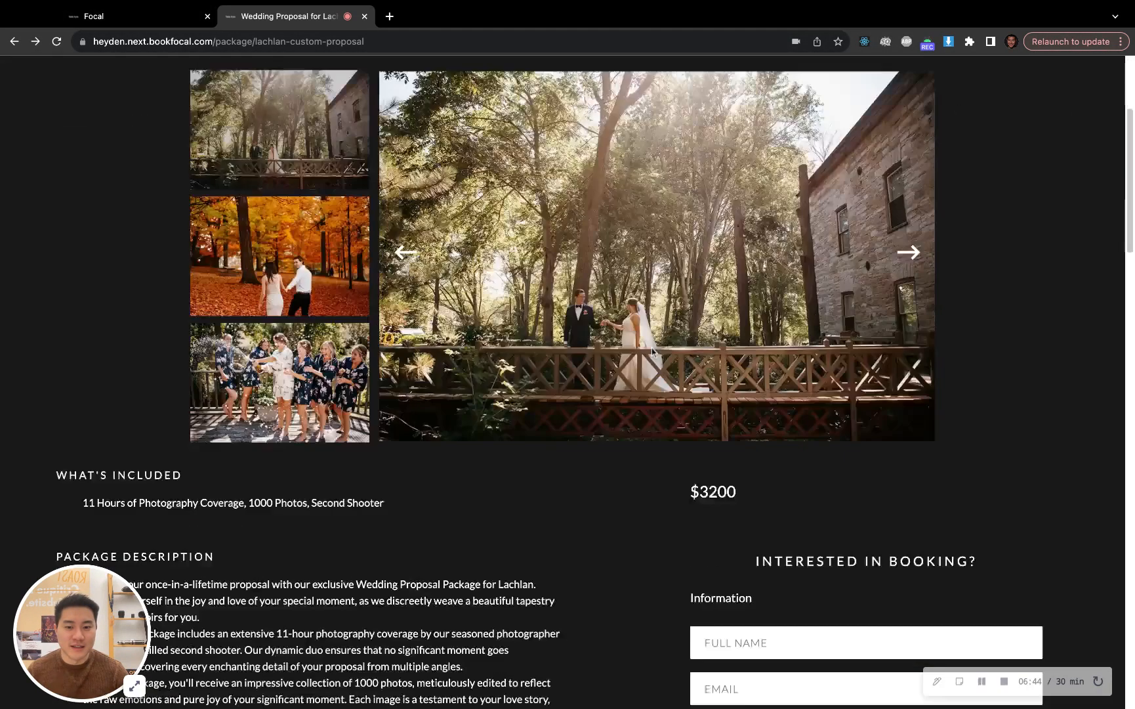
scroll(569, 461, "up", 2)
scroll(569, 461, "up", 7)
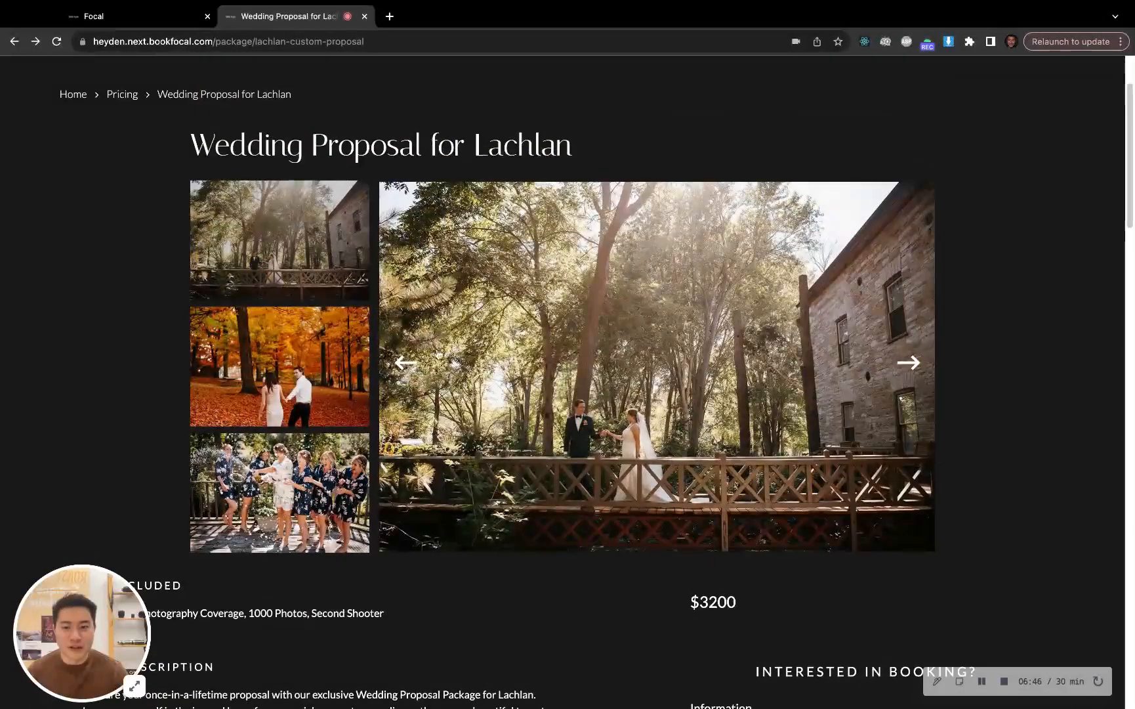
Start a new booking in Focal, add the custom wedding proposal package to its client portal and review the pricing
left_click(96, 16)
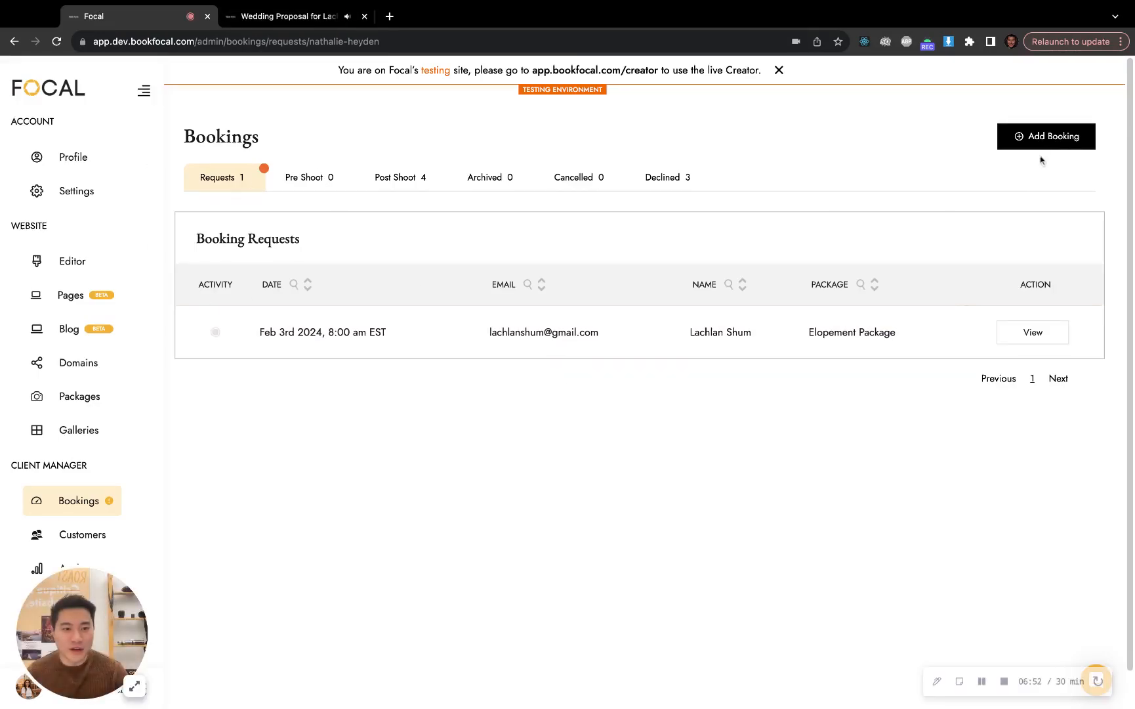
left_click(1040, 140)
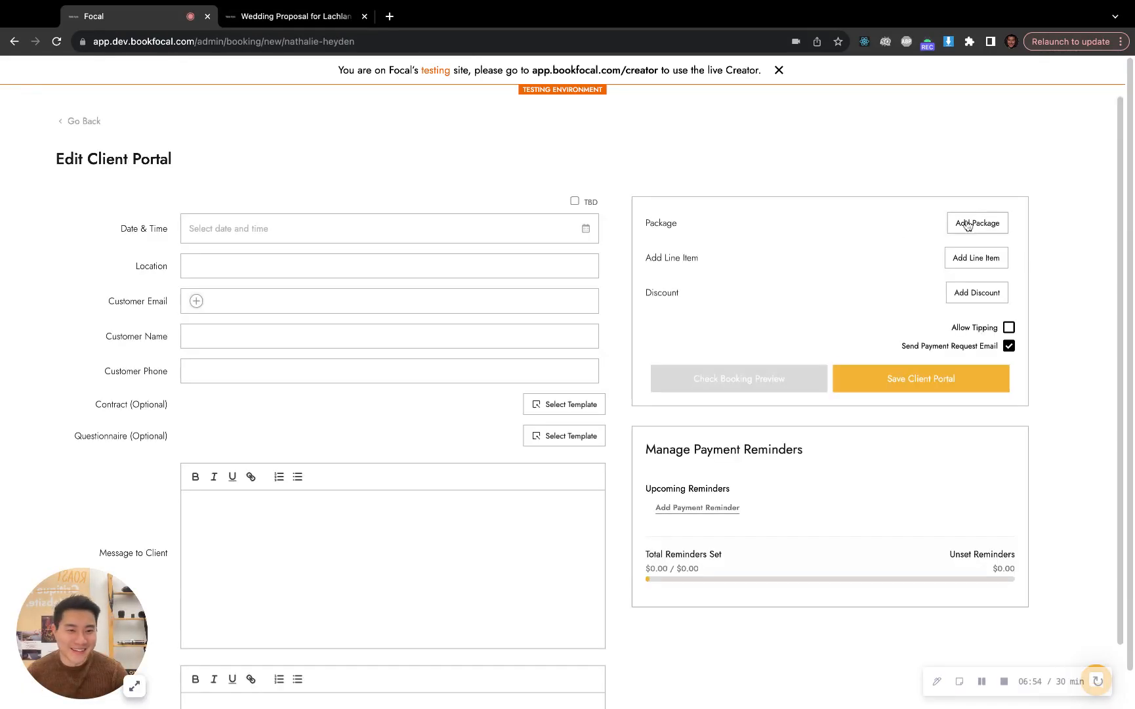
left_click(969, 224)
left_click(677, 160)
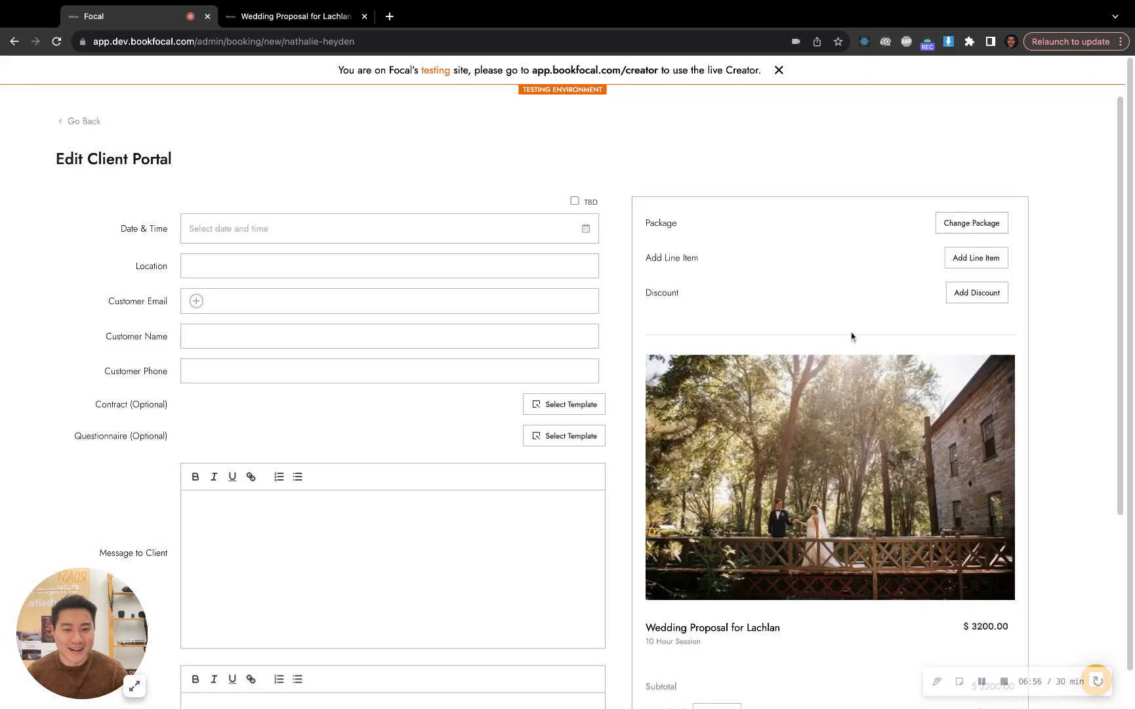
scroll(901, 489, "down", 3)
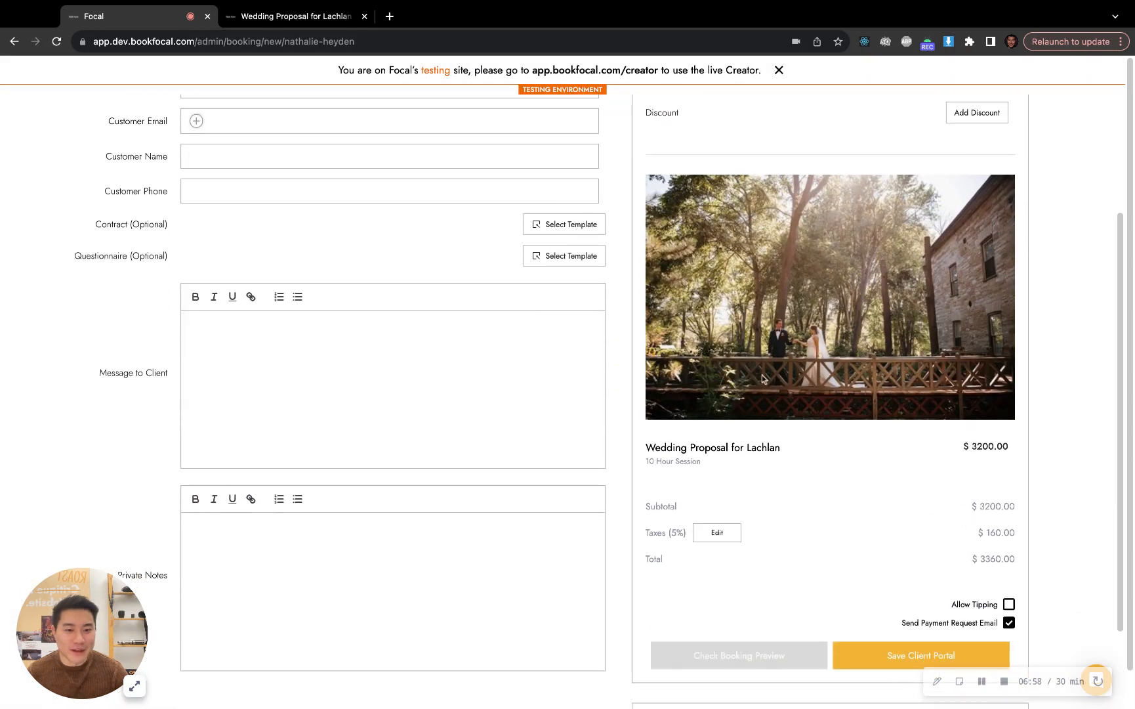
scroll(545, 250, "up", 3)
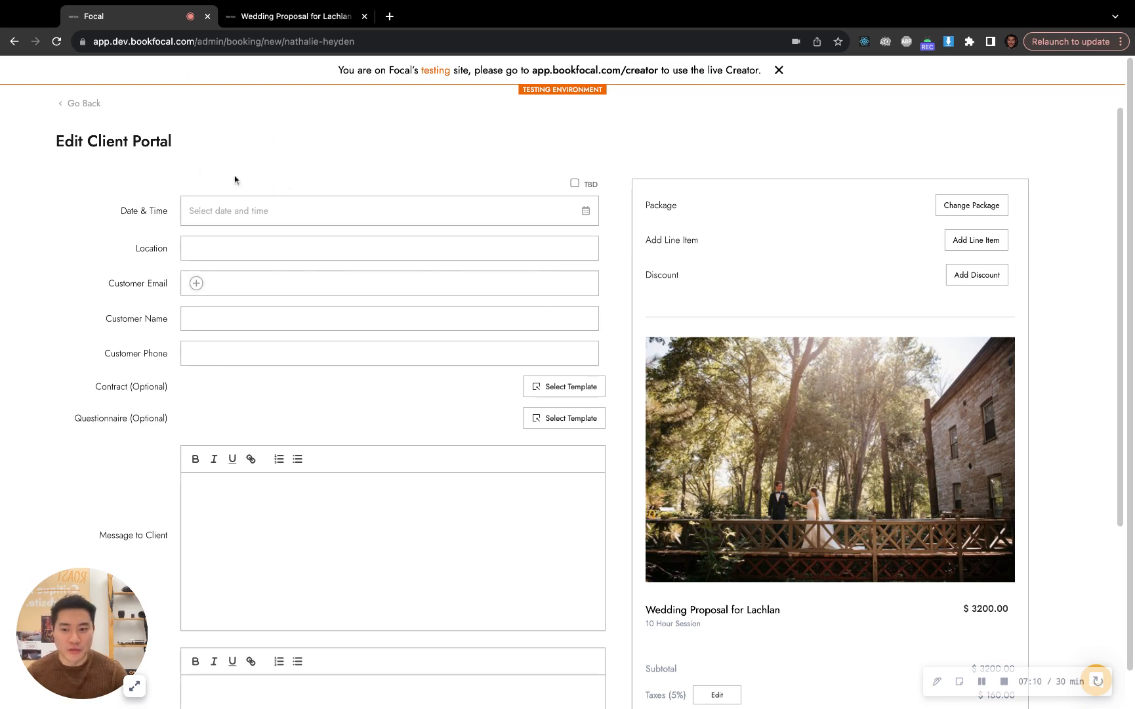
Look at the contract and questionnaire template choices for the client portal and close them without selecting any
scroll(323, 226, "down", 2)
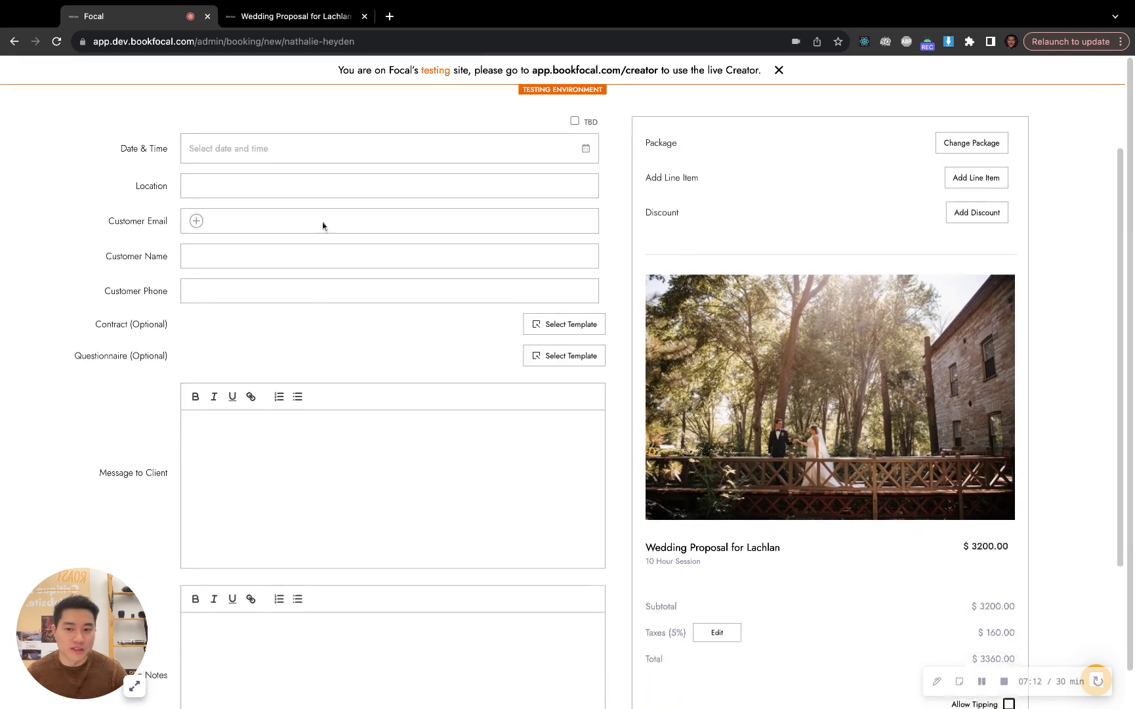
left_click(537, 322)
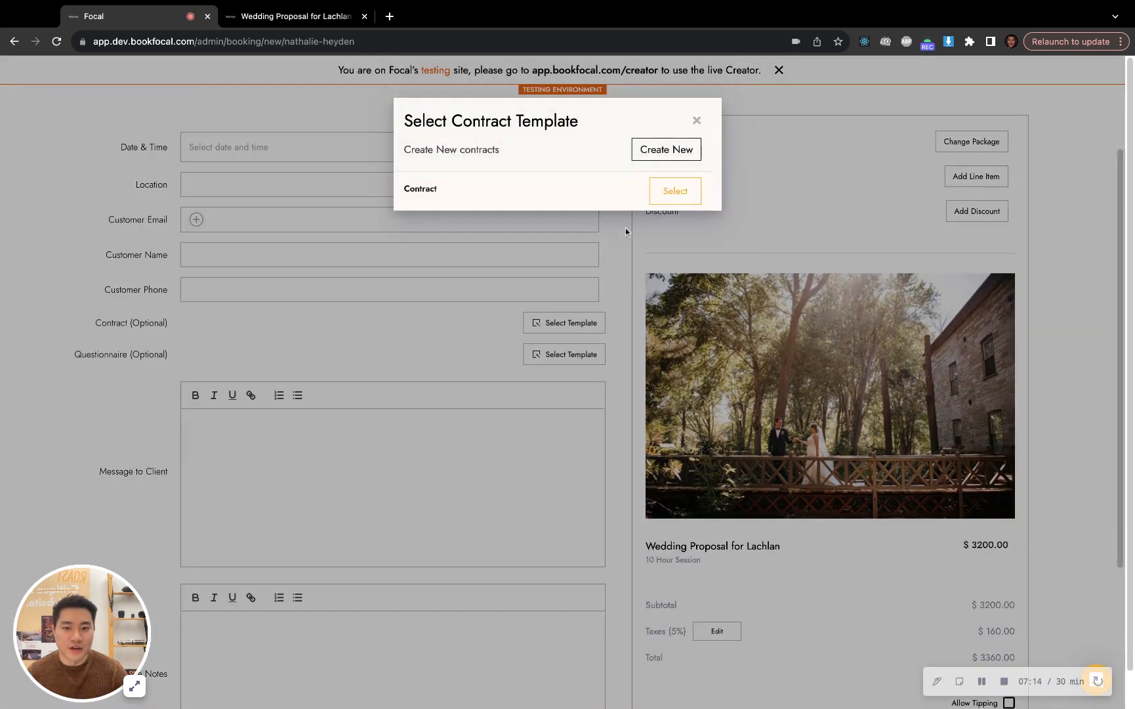
left_click(626, 228)
left_click(564, 356)
left_click(489, 345)
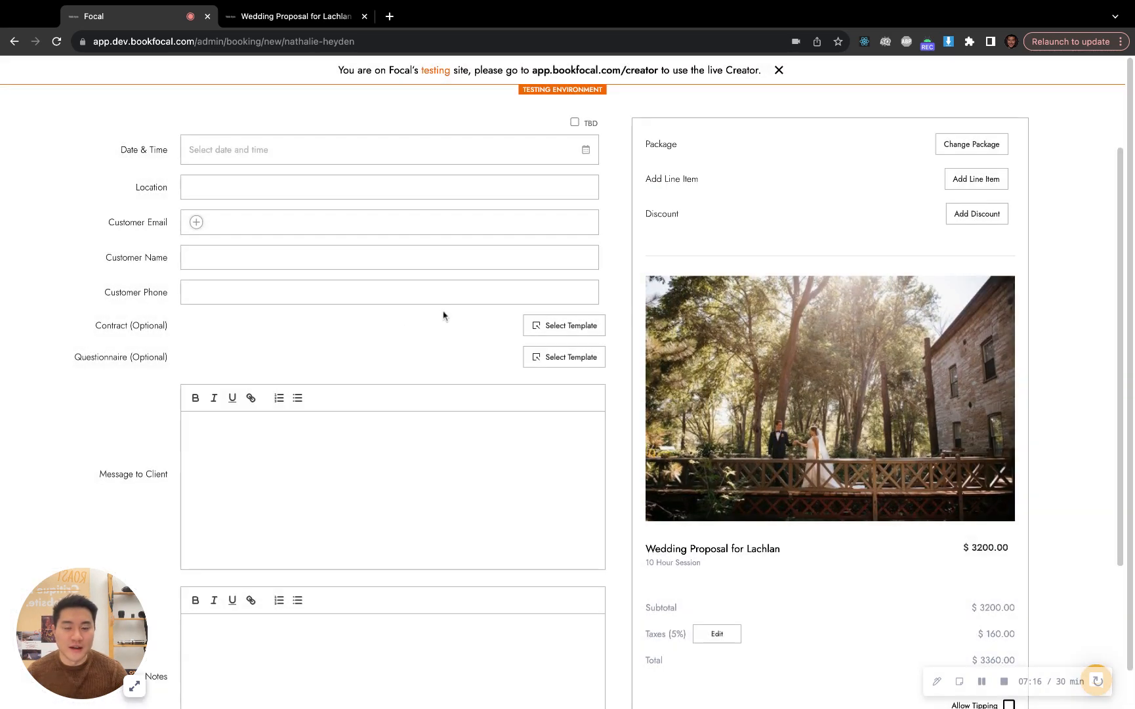
Try to add a payment reminder to the booking, and mark the booking's date and time as TBD
scroll(437, 326, "down", 5)
scroll(870, 537, "down", 3)
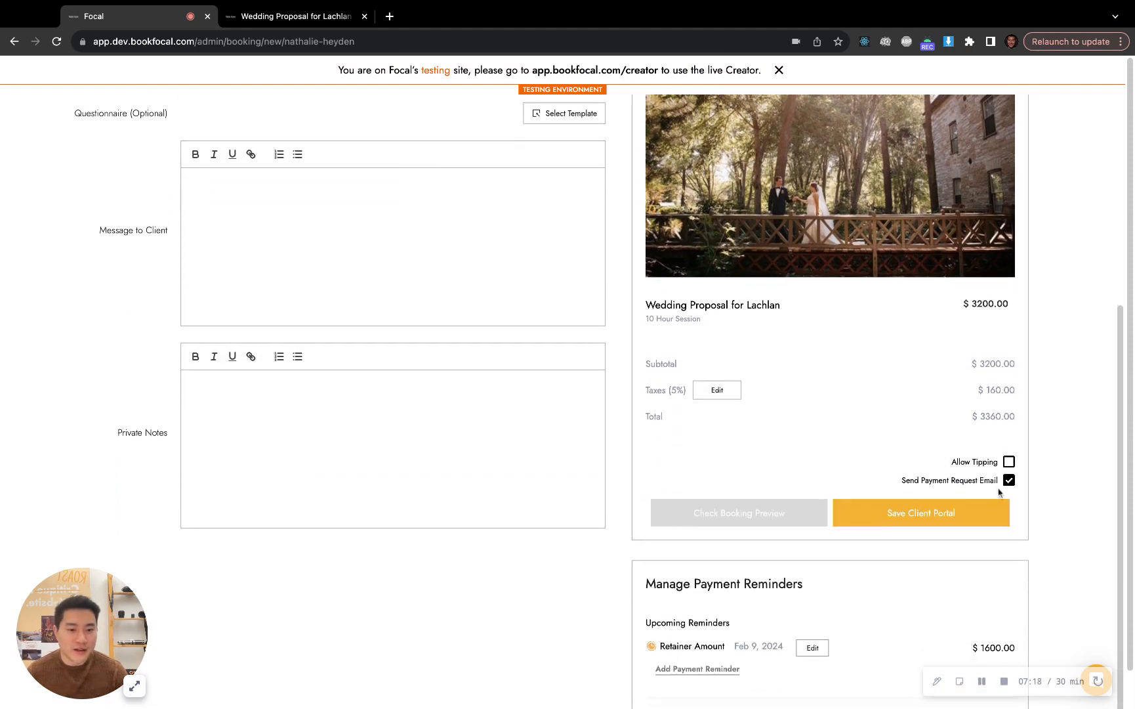
scroll(912, 472, "down", 1)
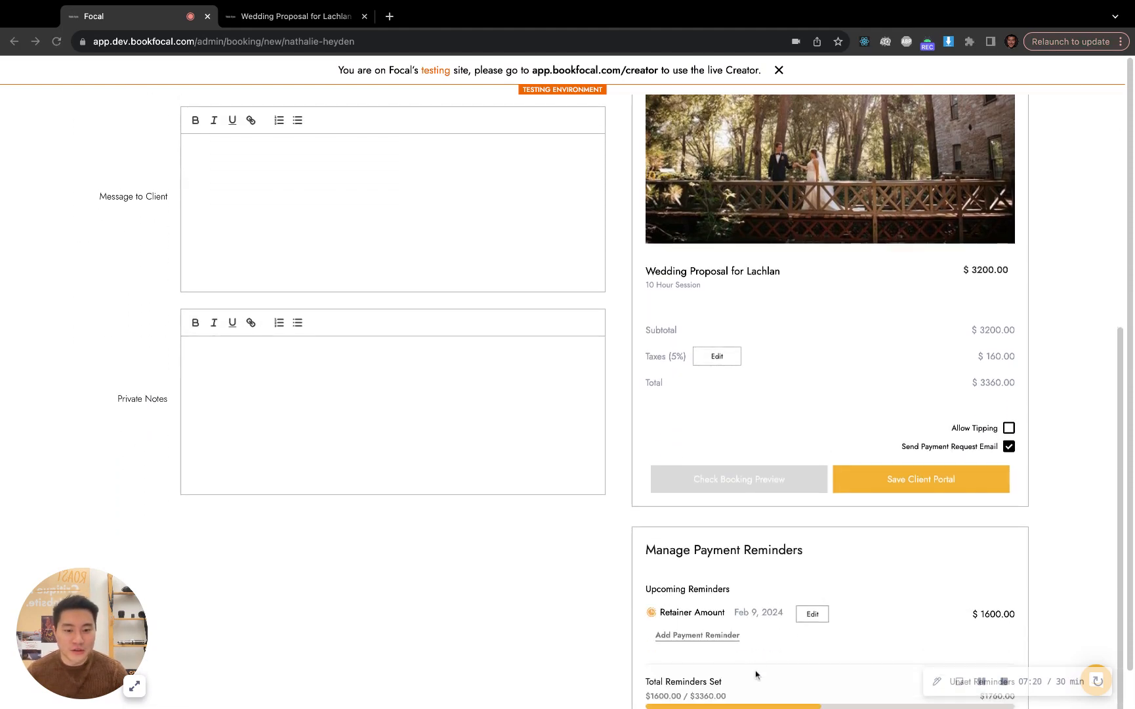
scroll(756, 674, "down", 1)
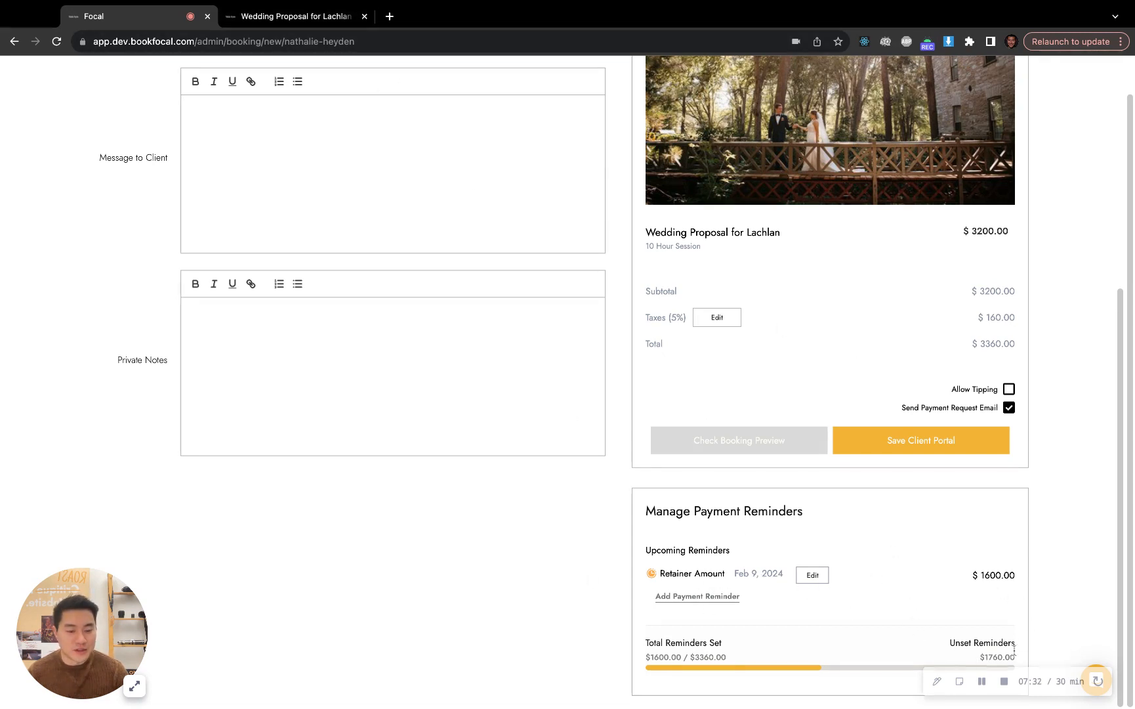
left_click(726, 600)
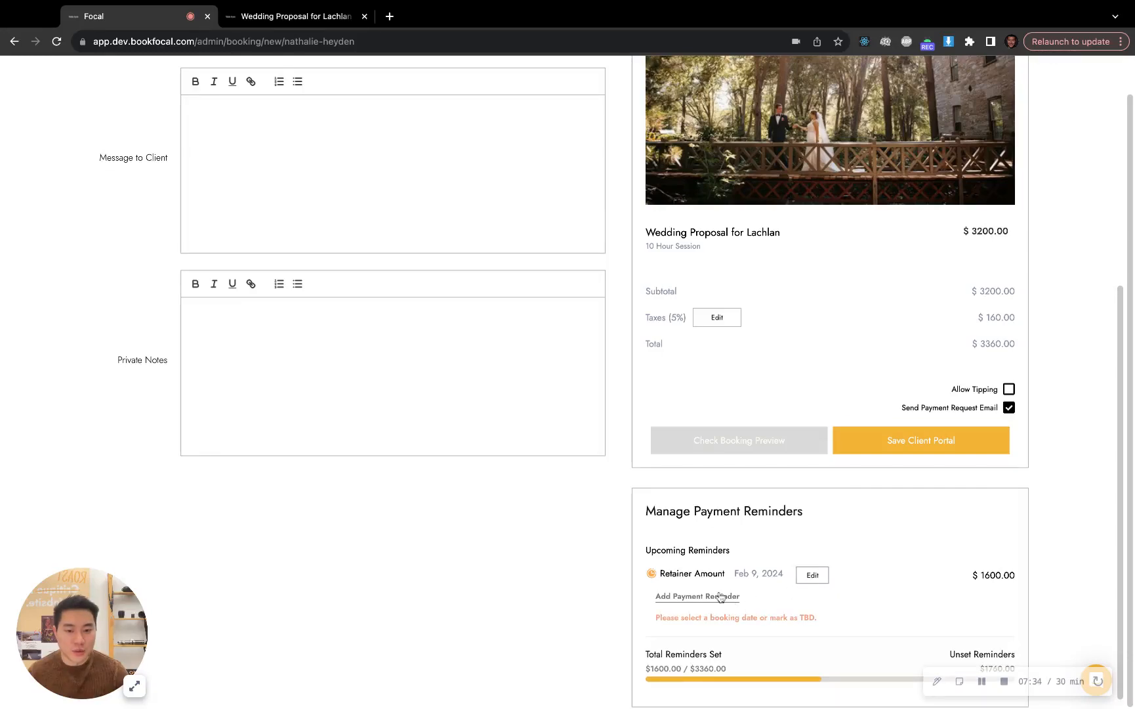
scroll(709, 596, "up", 2)
scroll(705, 596, "up", 5)
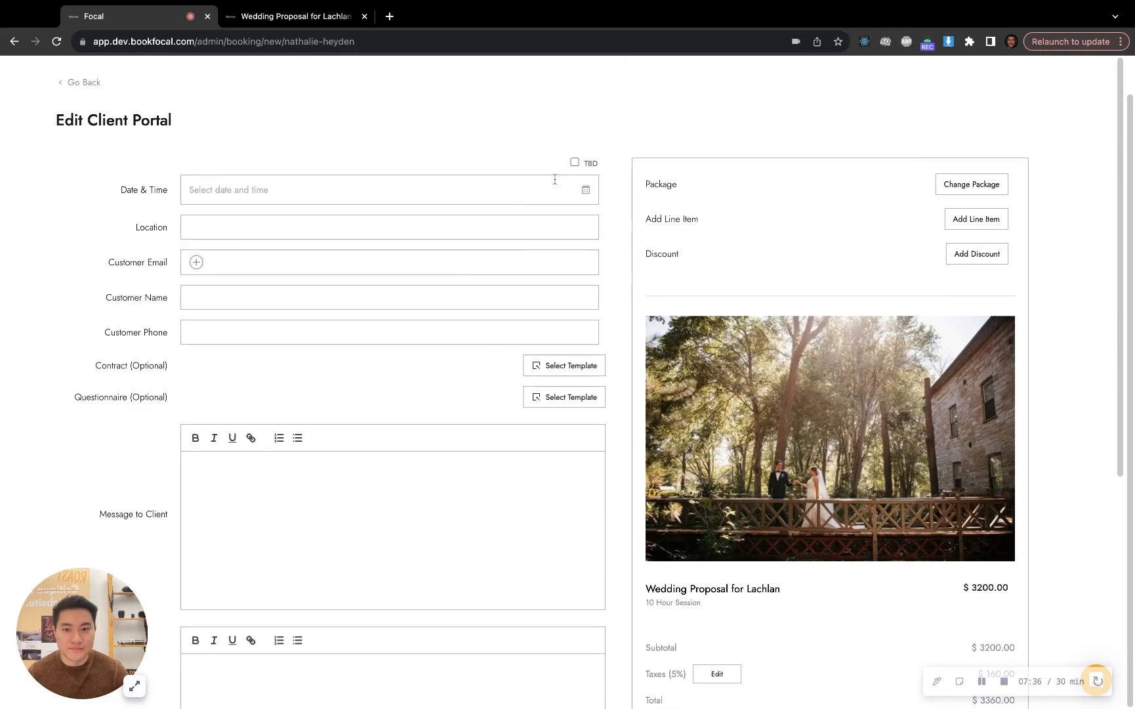
left_click(575, 162)
Start a new payment reminder for the booking and title it "2nd Payment"
scroll(729, 351, "down", 5)
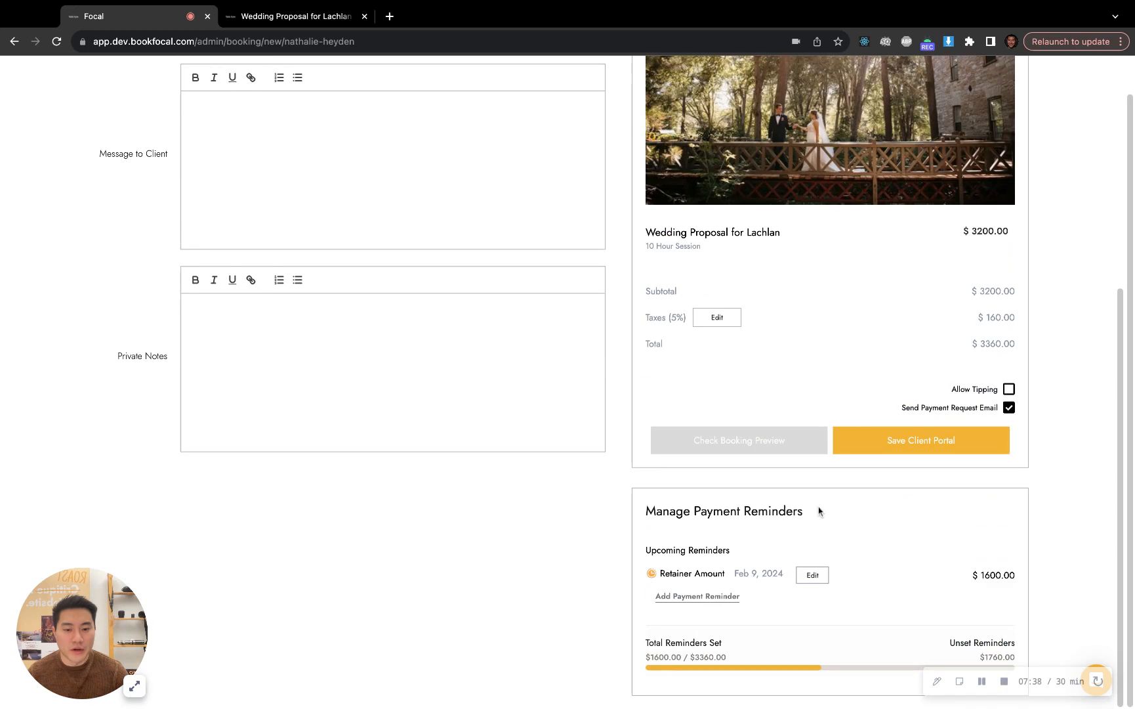
left_click(708, 598)
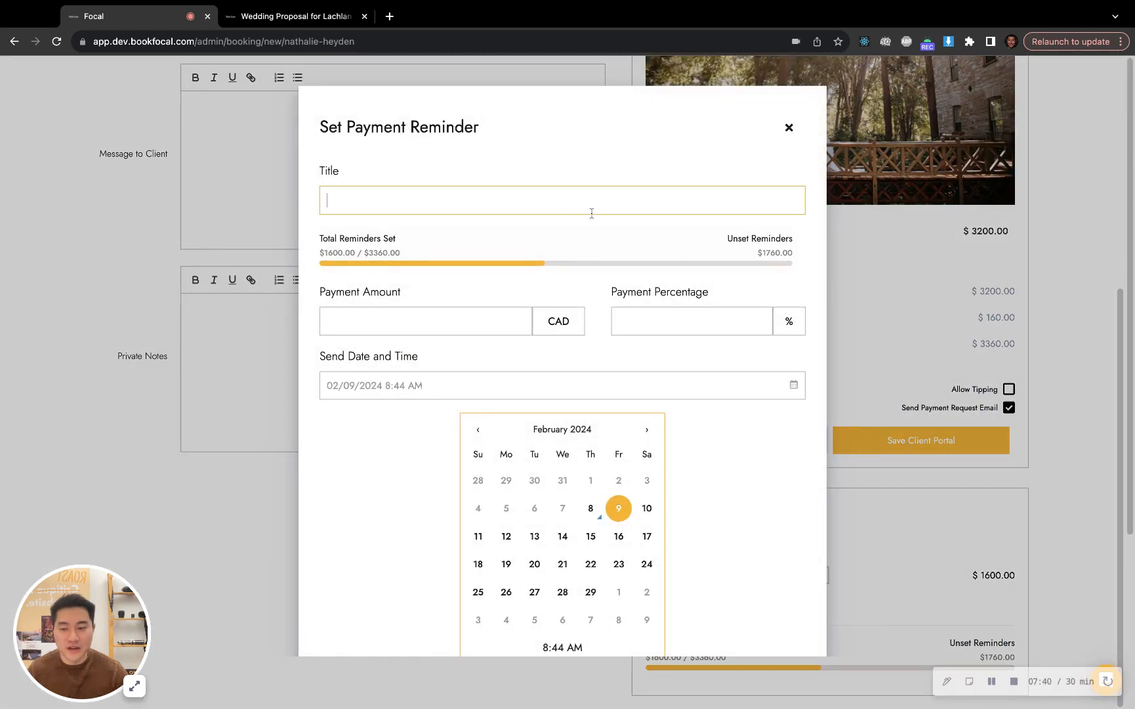
type("@nd")
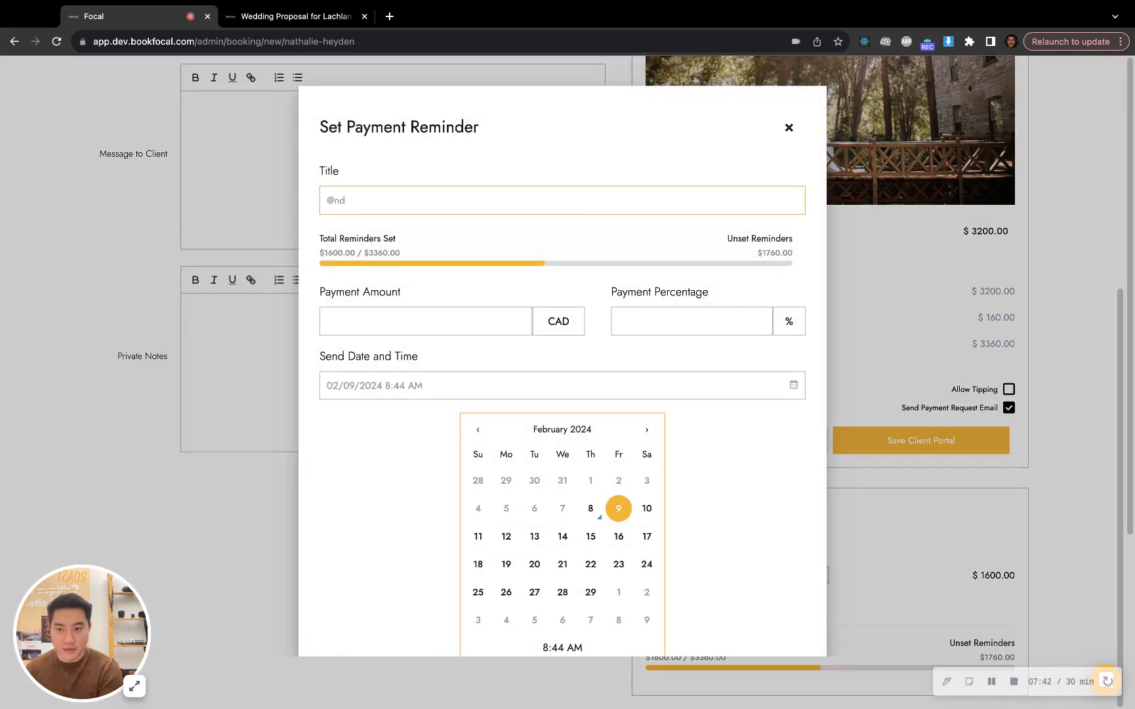
type(" Pay")
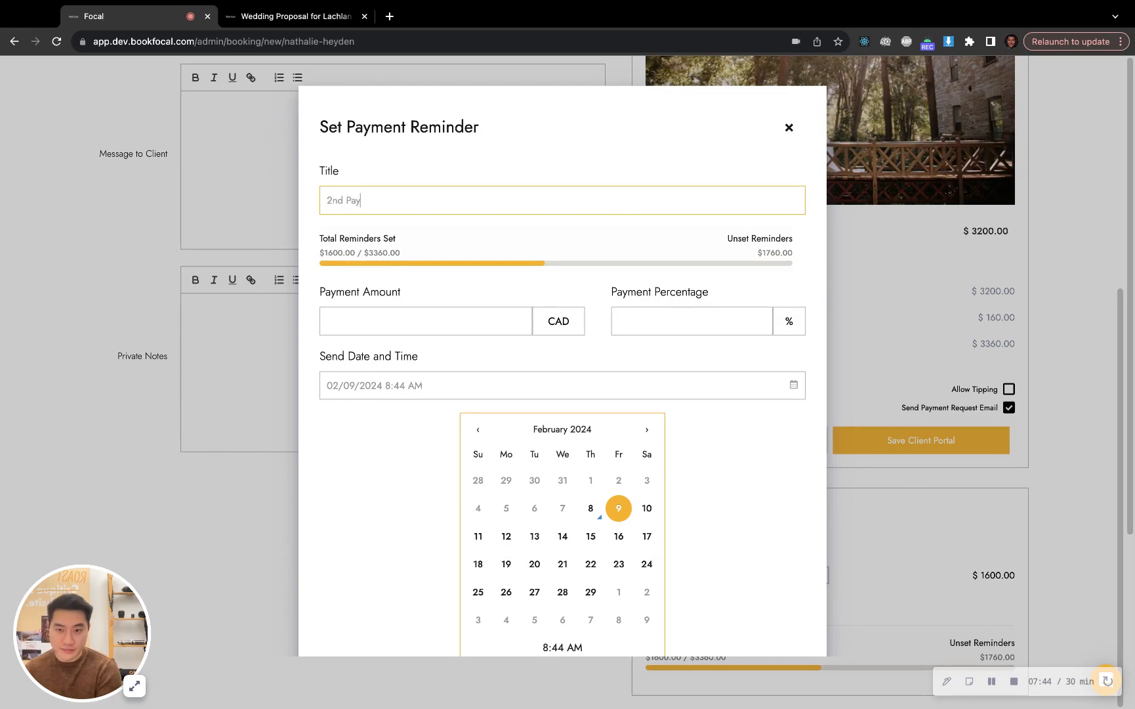
type("ment")
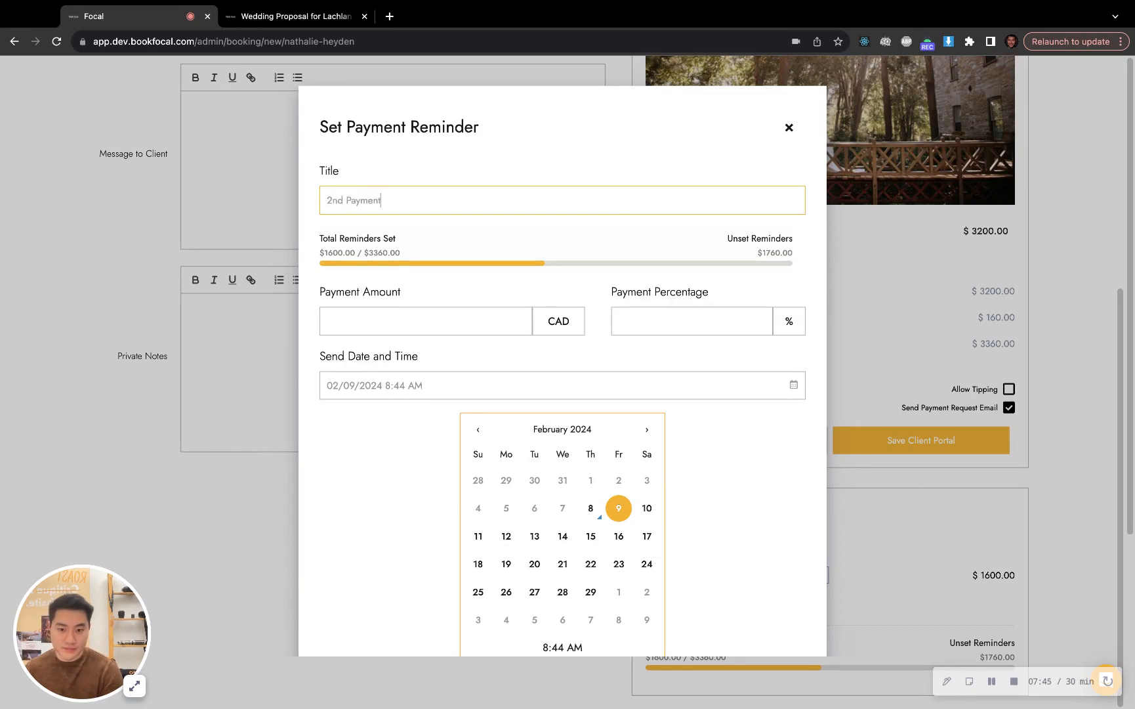
Set the reminder's send date to February 29, 2024, enter 100 as the payment percentage to cover the remaining balance, and save it
left_click(594, 593)
left_click(670, 311)
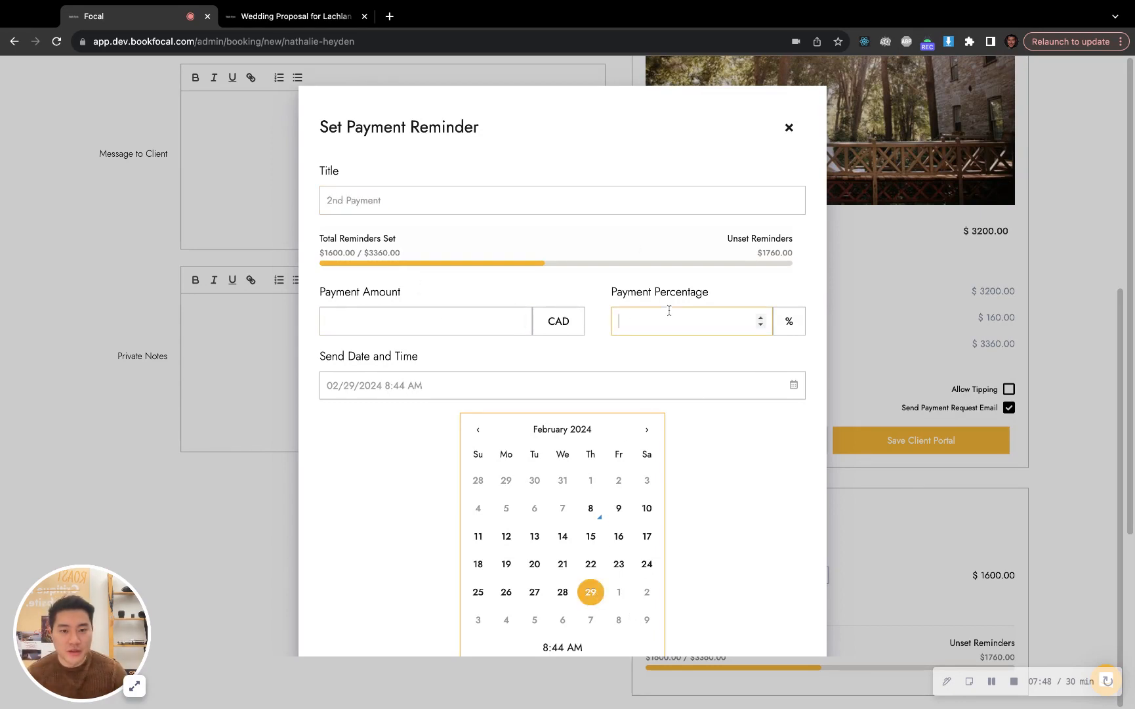
type("100")
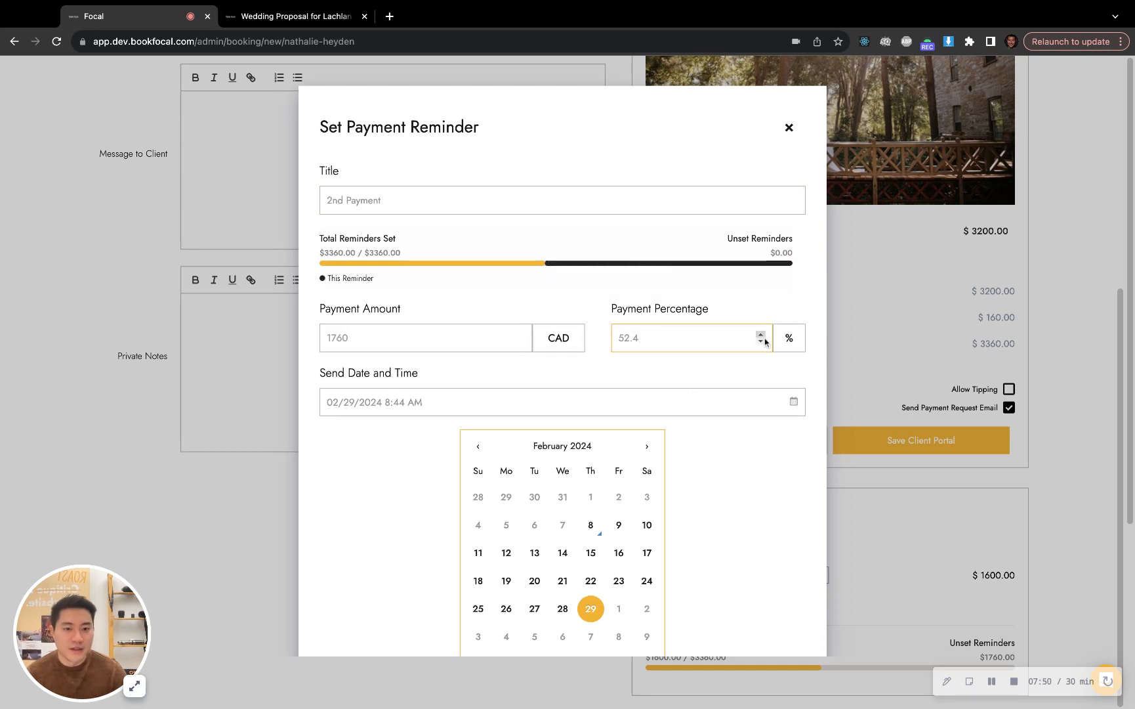
double_click(687, 336)
left_click(687, 346)
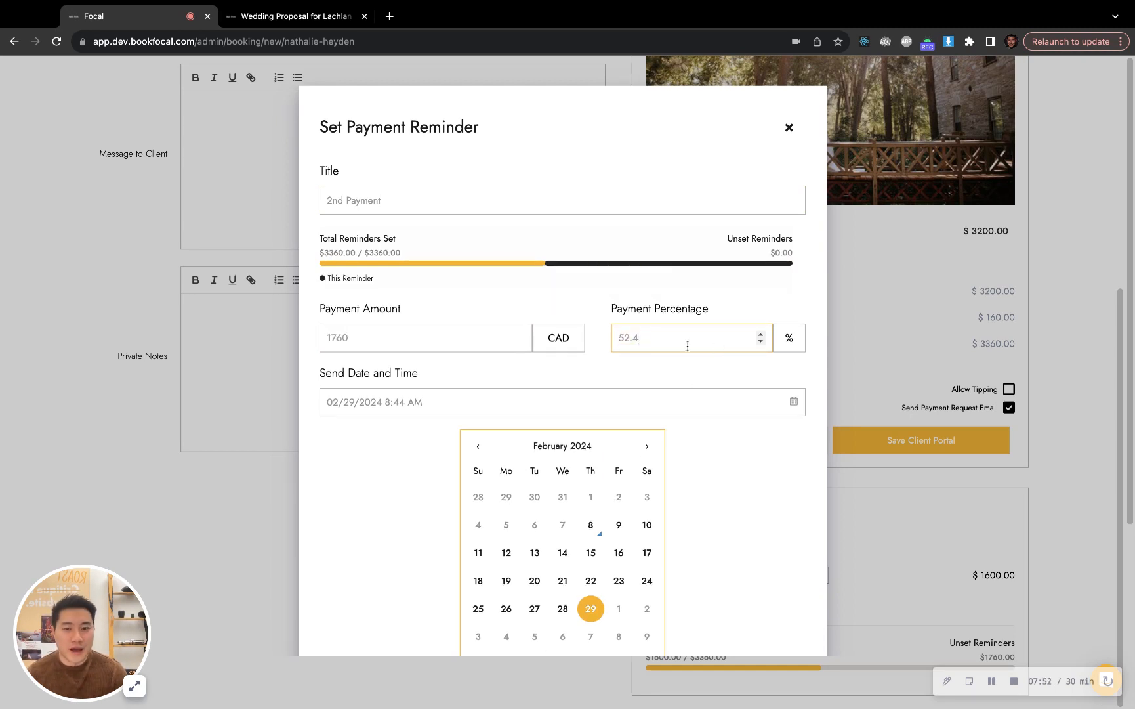
scroll(755, 368, "down", 5)
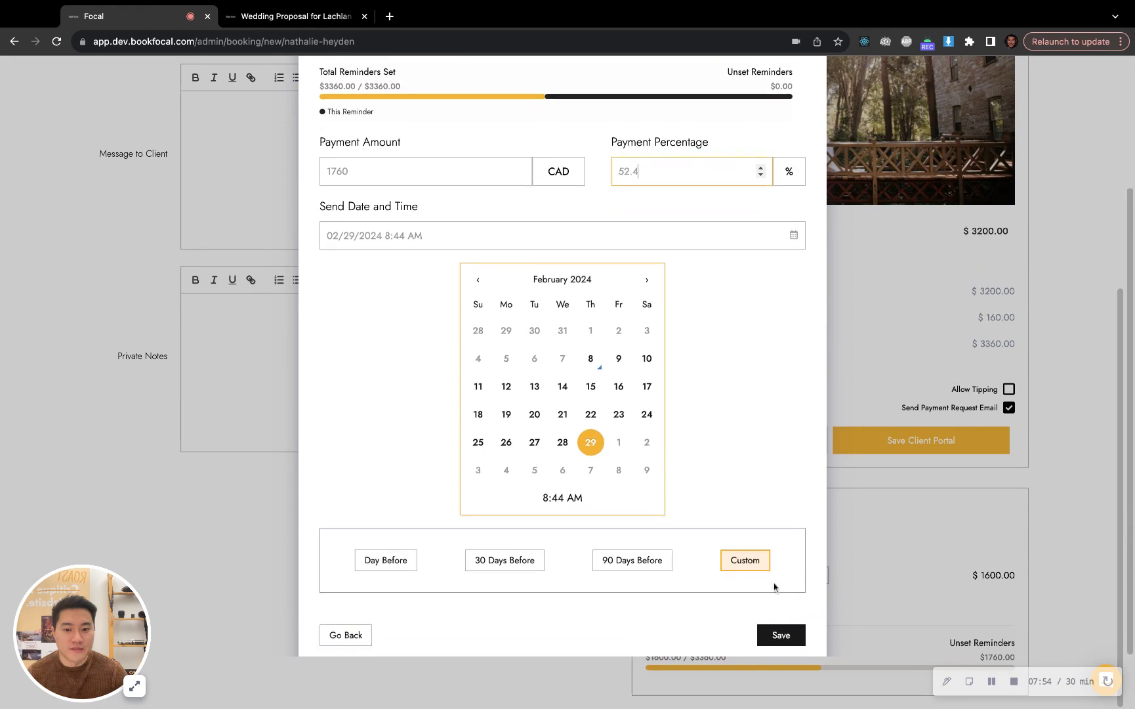
left_click(784, 631)
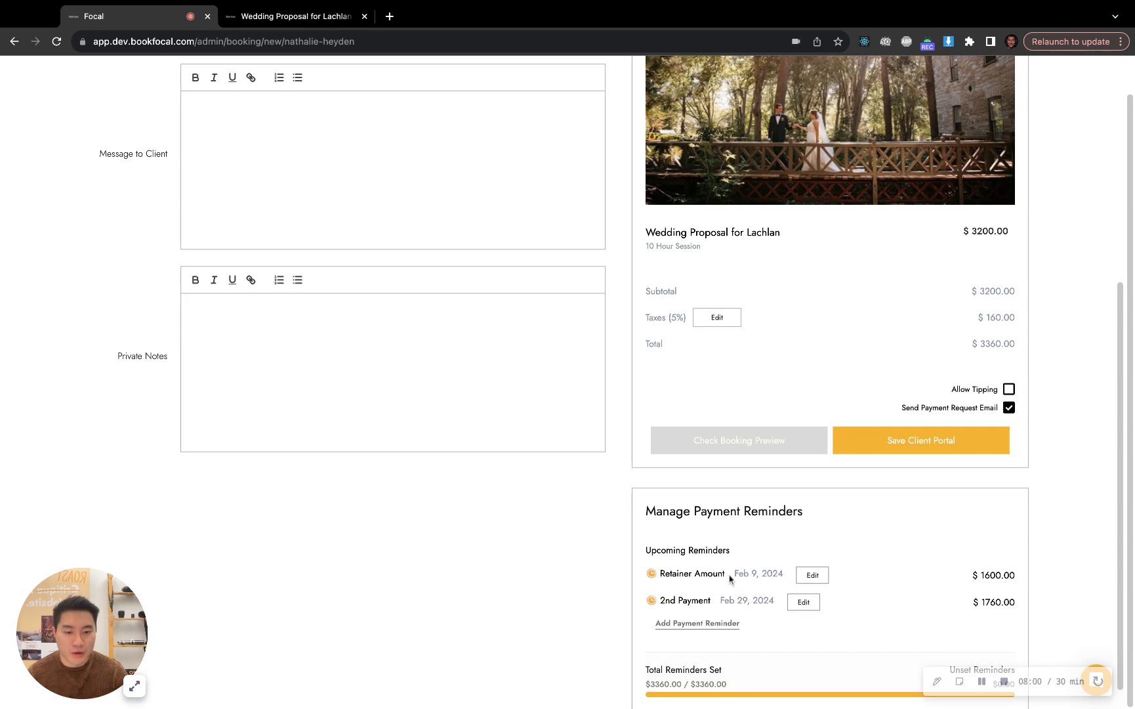
Change the Retainer Amount reminder's send date to February 12, 2024 and save the reminder
left_click_drag(743, 577, 813, 575)
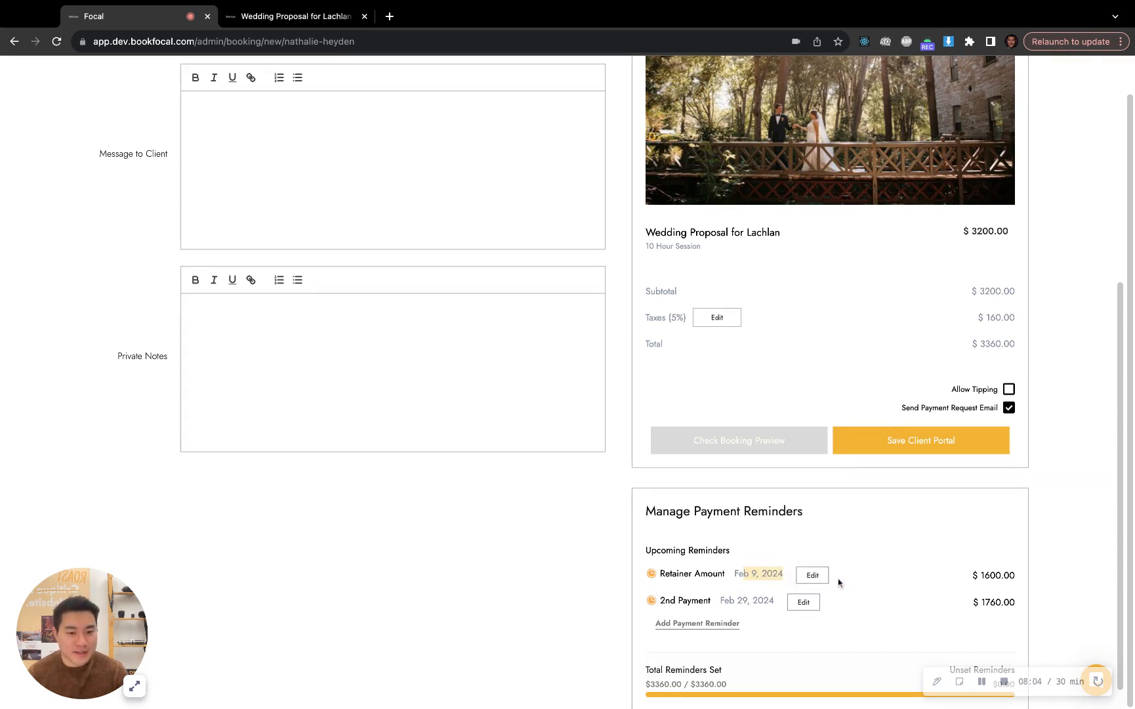
left_click(871, 594)
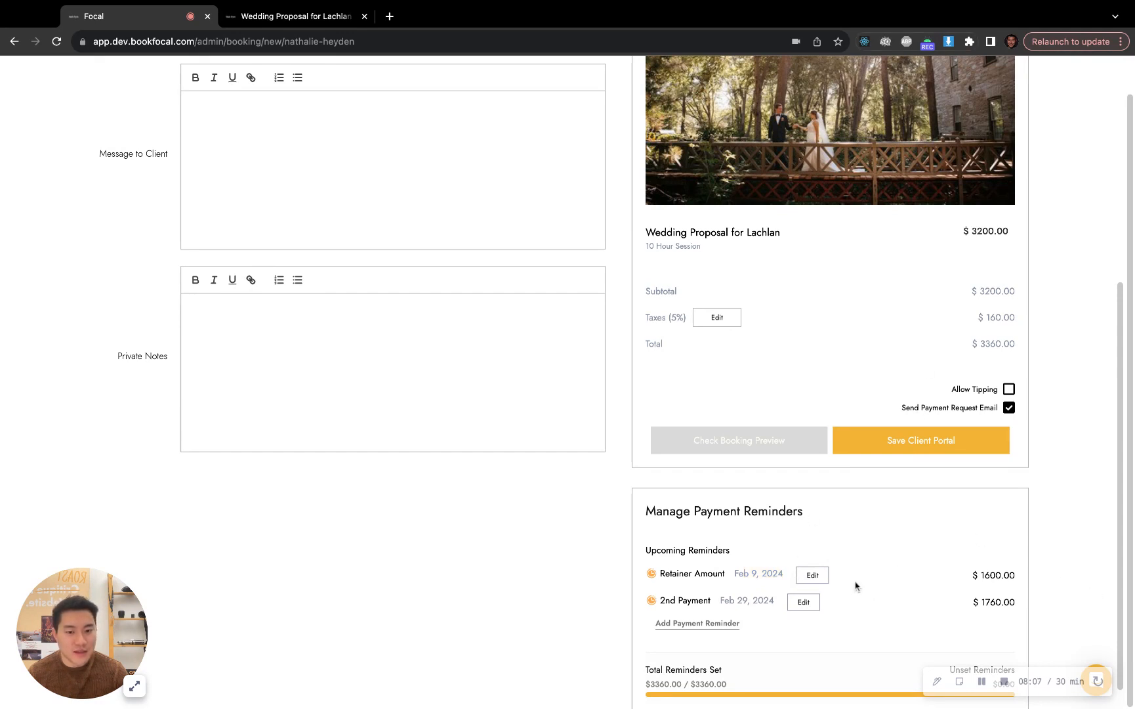
left_click(808, 575)
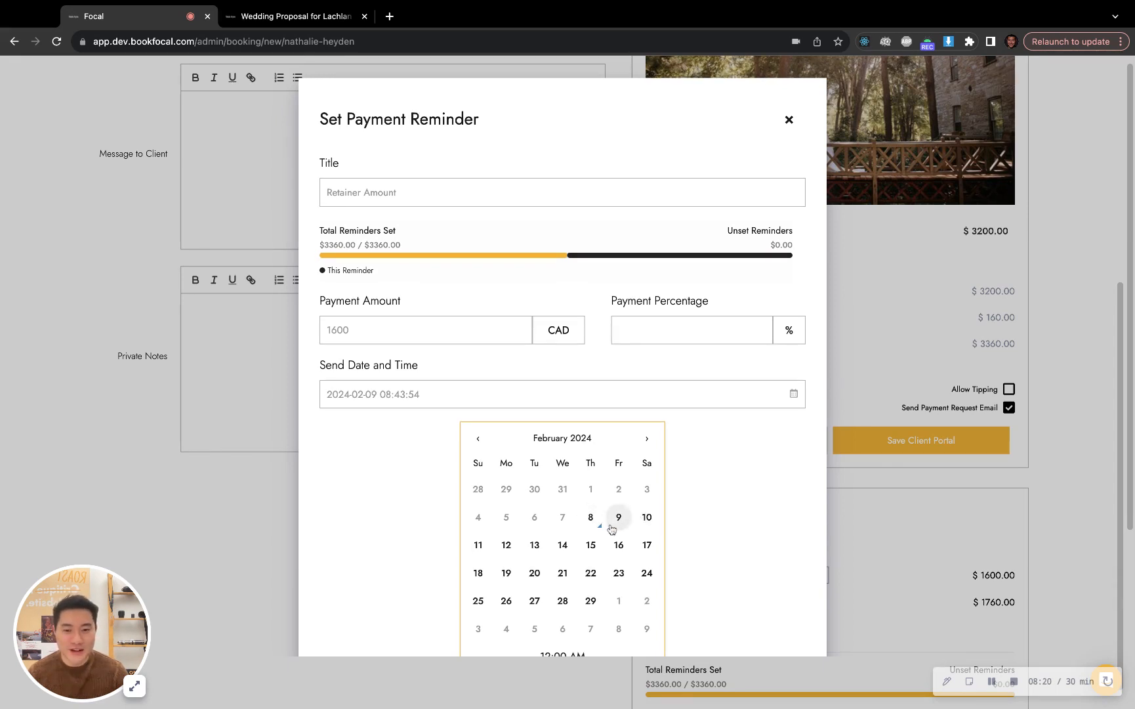
left_click(507, 546)
scroll(762, 607, "down", 3)
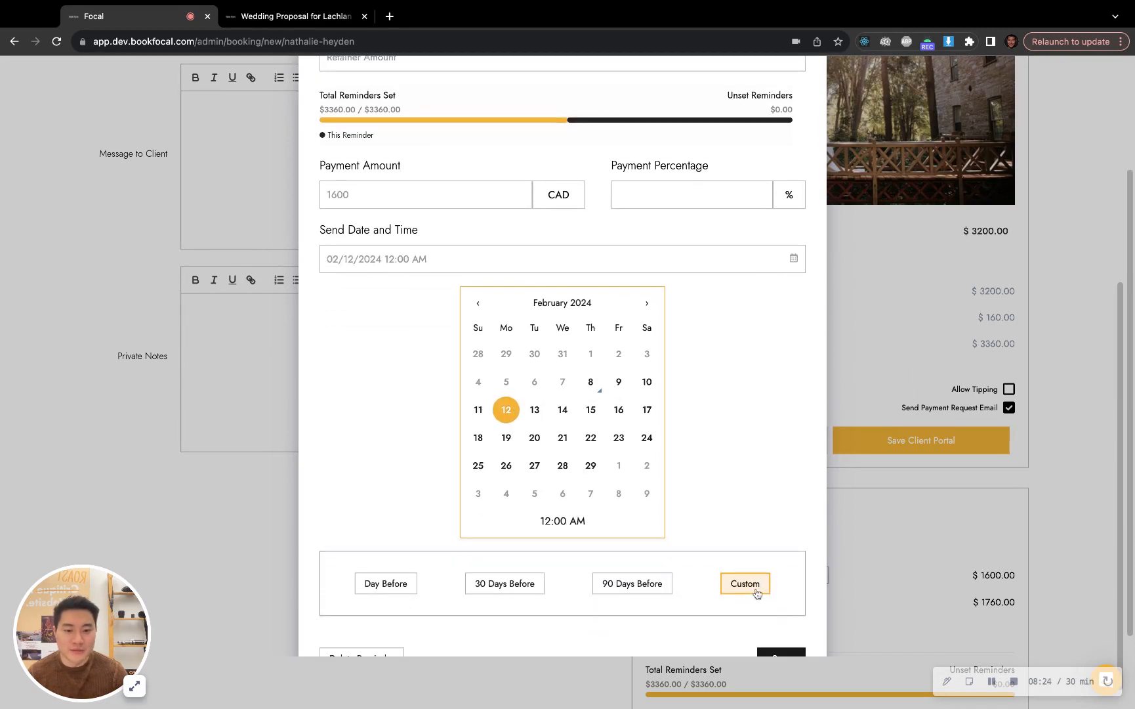
left_click(772, 635)
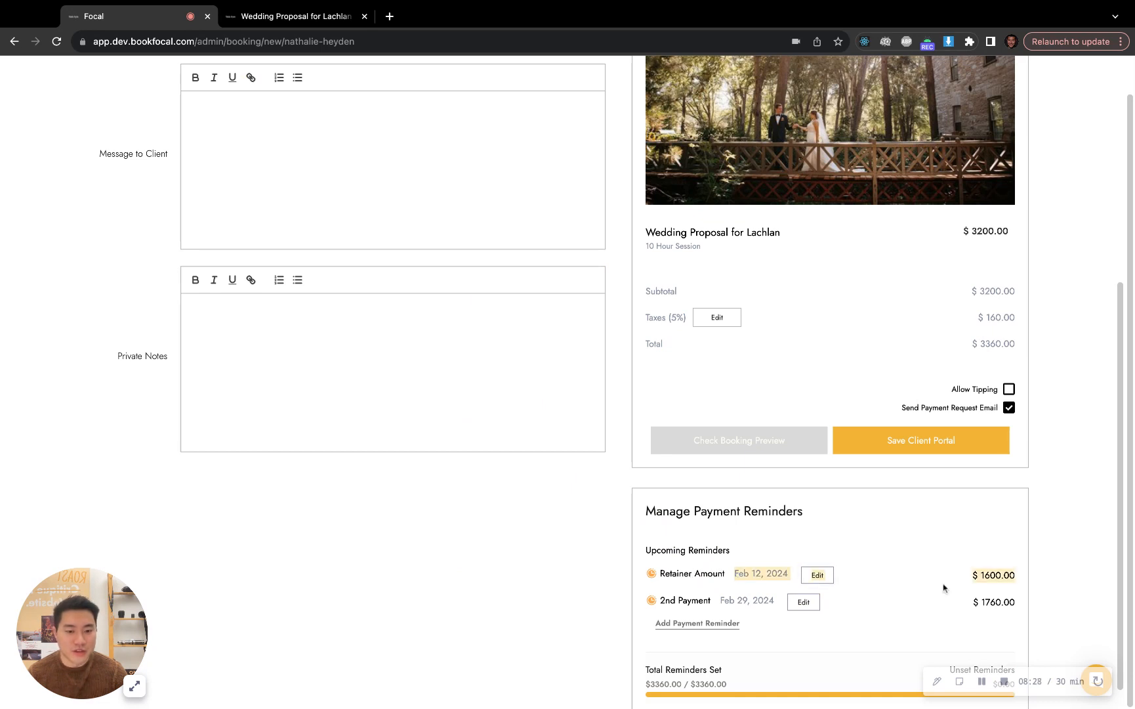
Review the dates and amounts of the upcoming payment reminders and look over the rest of the client portal form
scroll(830, 563, "down", 1)
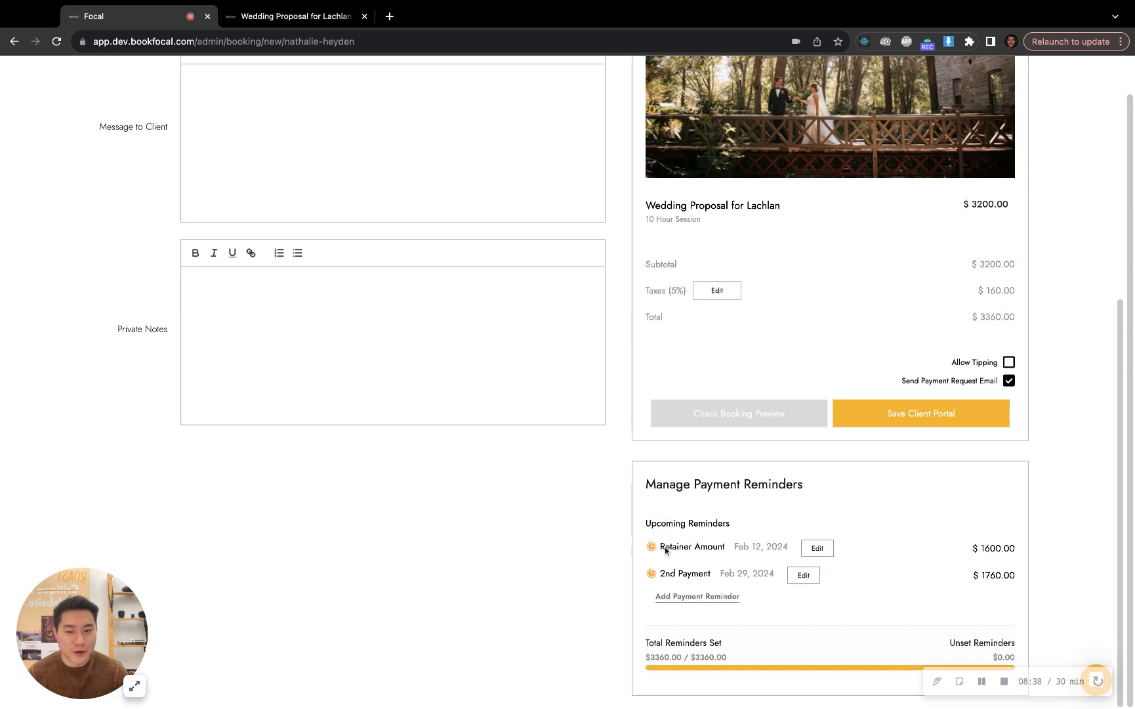
triple_click(1015, 549)
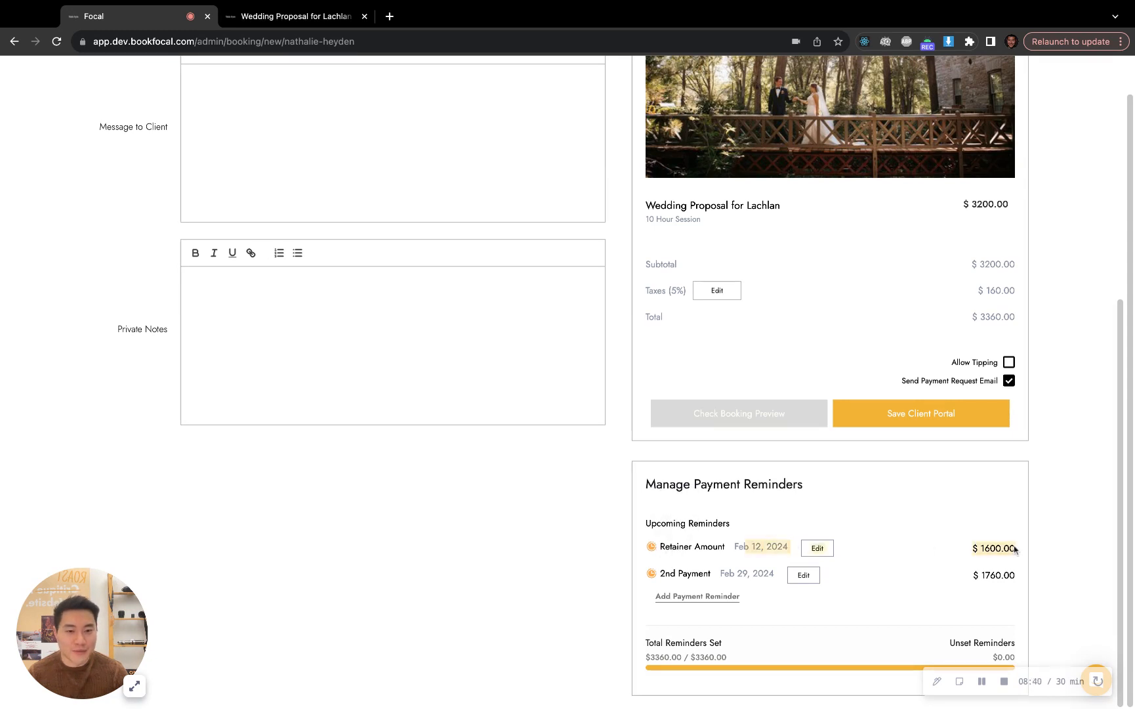
left_click(635, 525)
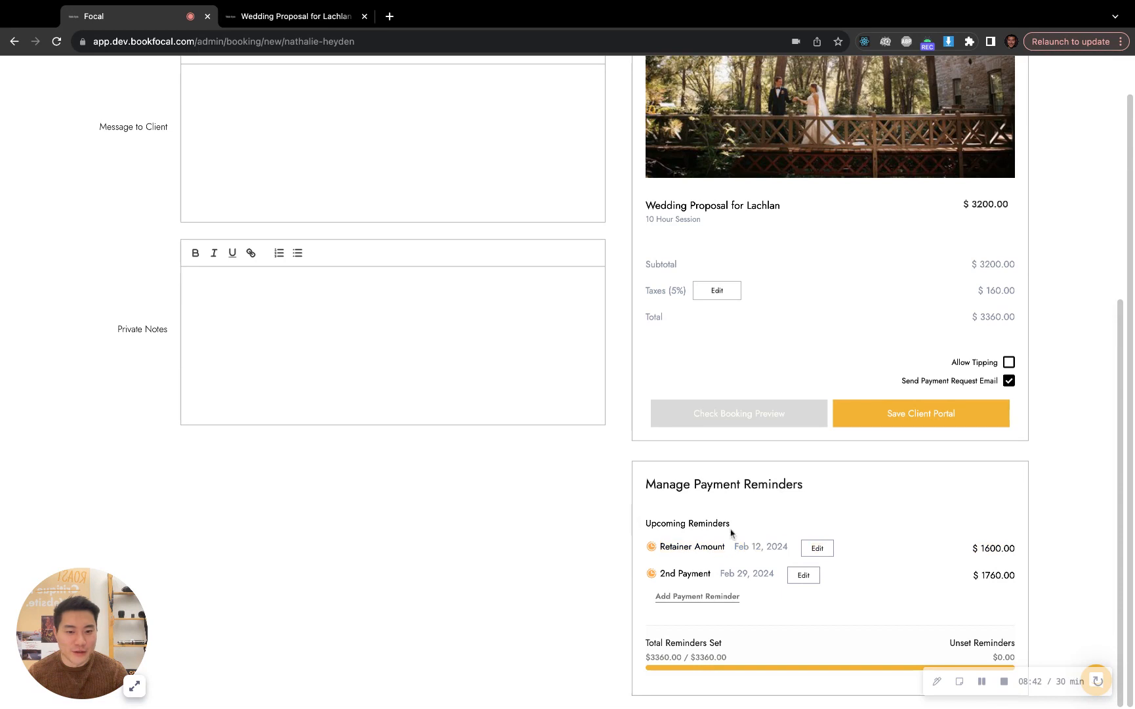
mouse_move(653, 552)
left_click_drag(734, 550, 805, 550)
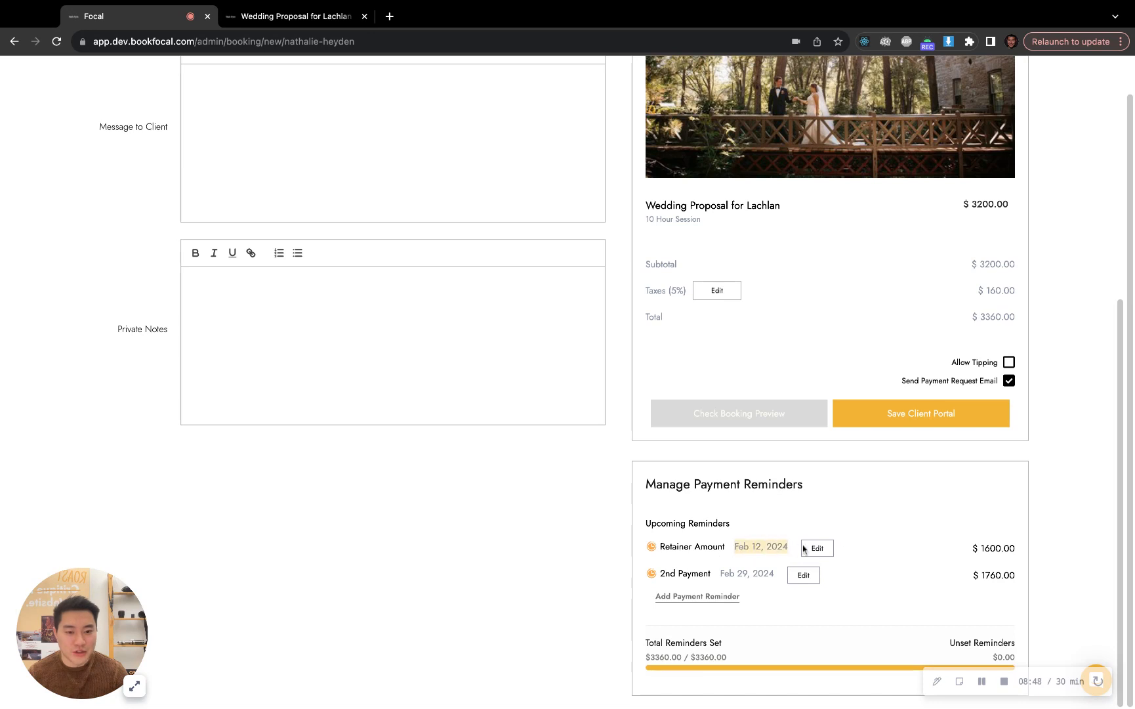
mouse_move(649, 546)
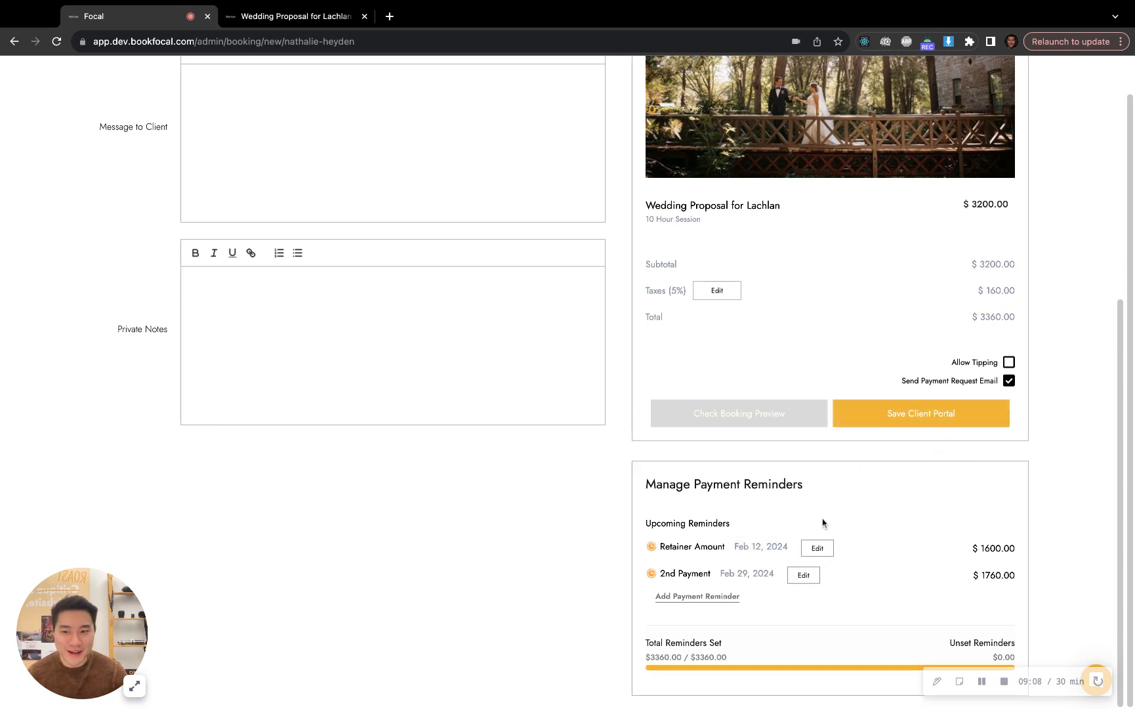
scroll(808, 517, "up", 6)
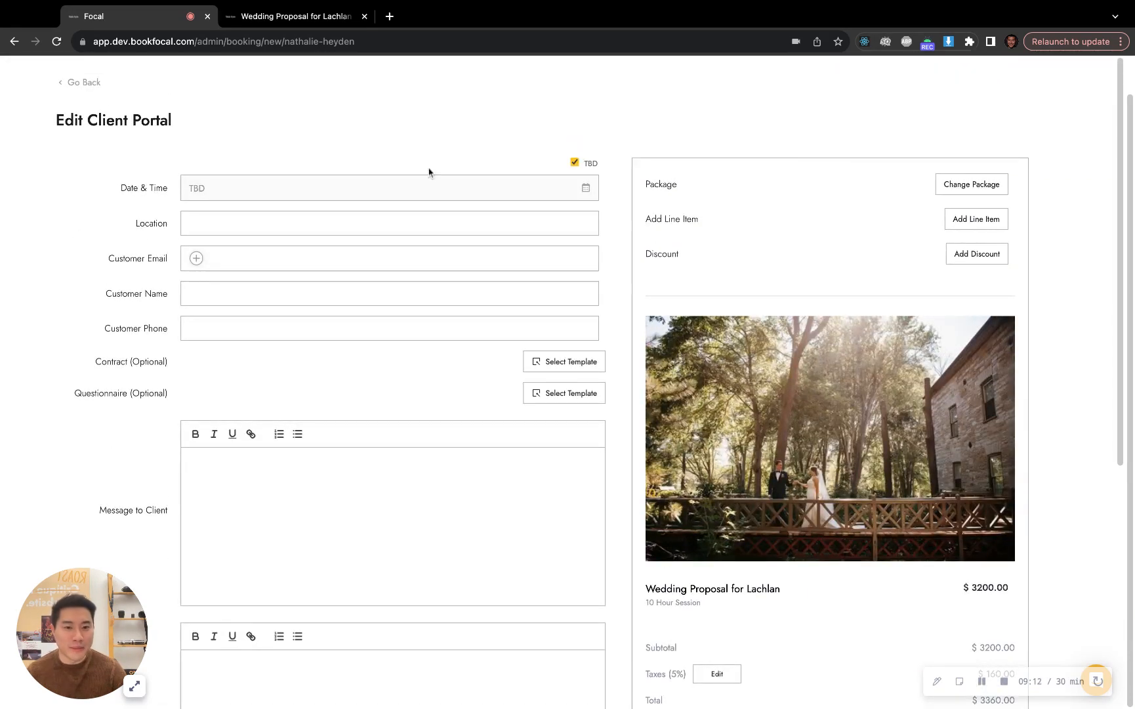
scroll(765, 237, "down", 2)
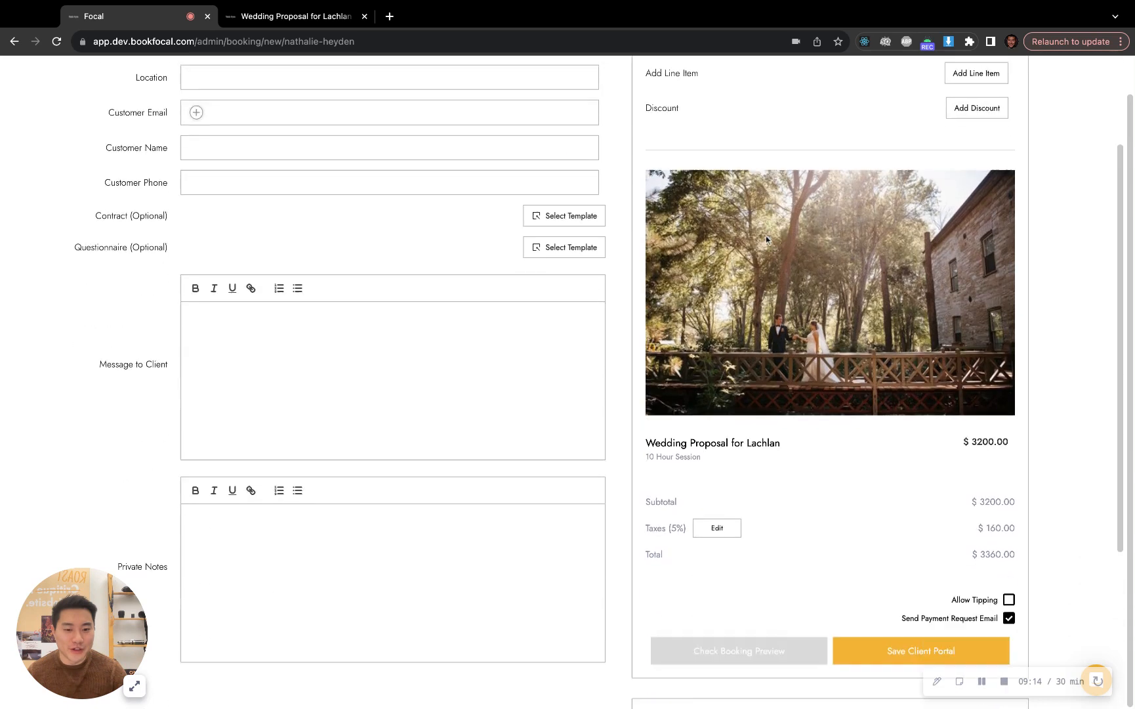
scroll(765, 238, "down", 4)
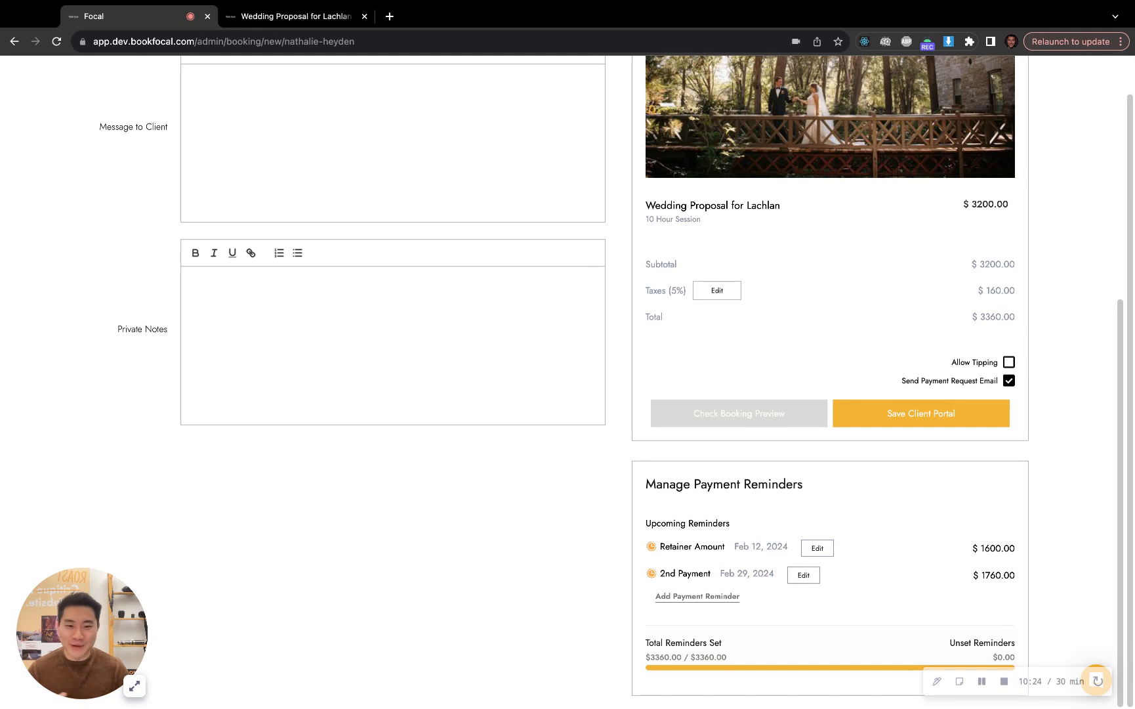
scroll(682, 466, "up", 6)
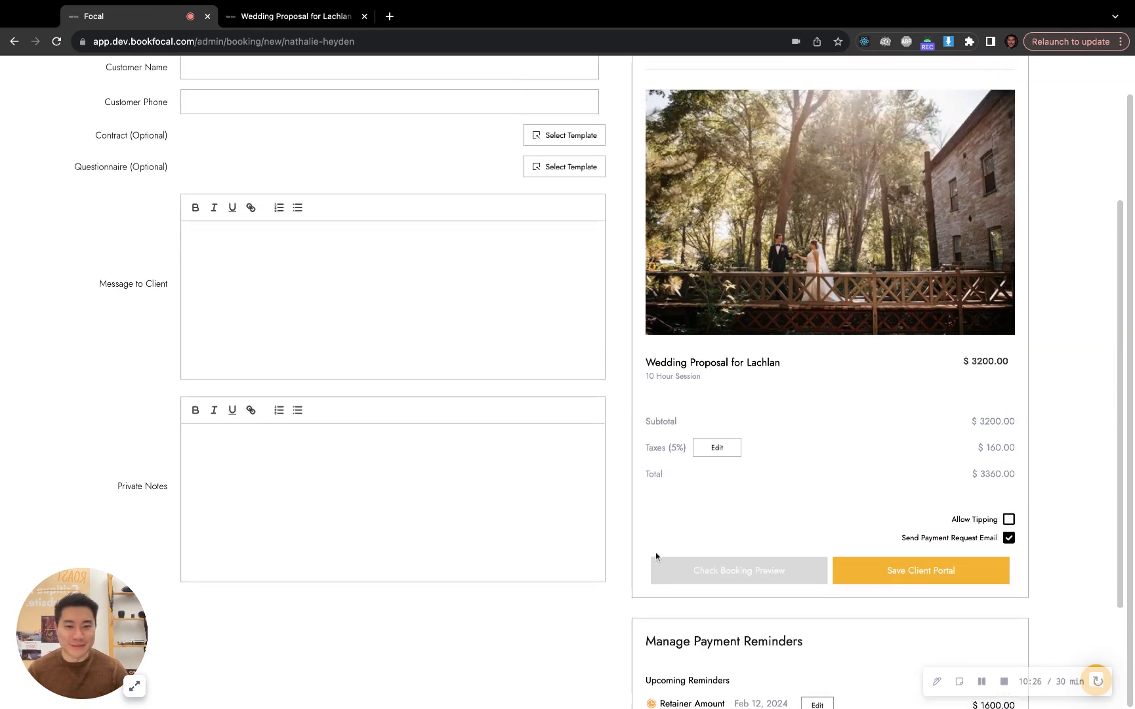